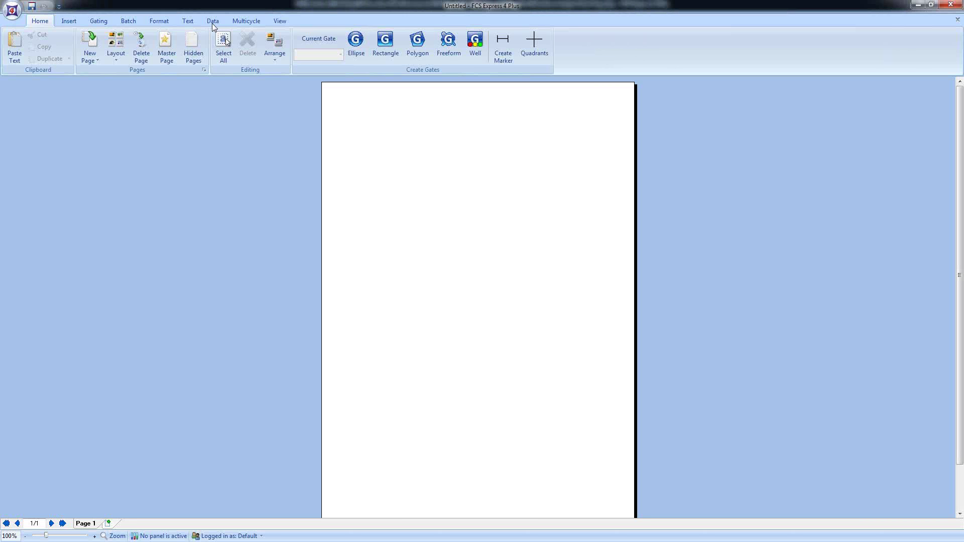
Load all four FCS files from the Proliferation Webinar folder into the data list and move the list beside the page.
click(212, 22)
click(378, 47)
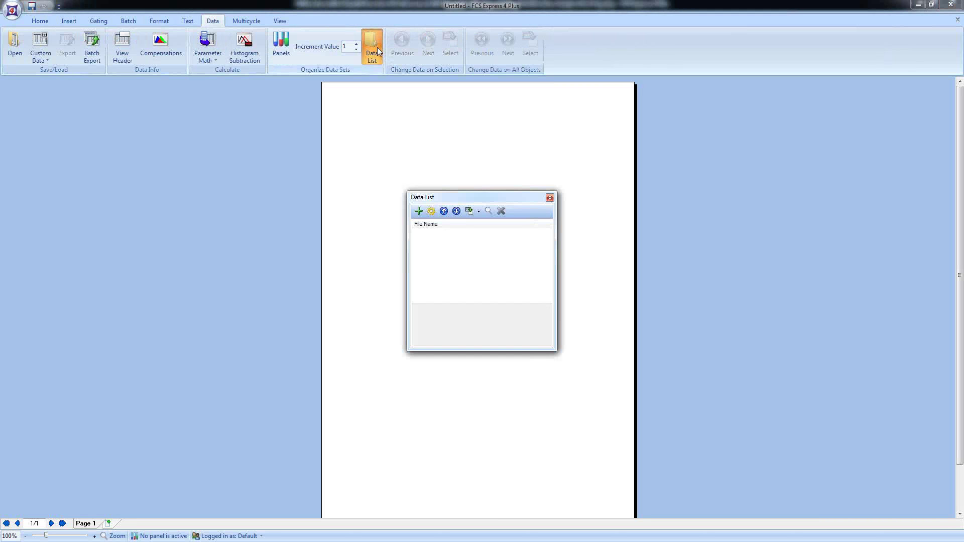
click(419, 210)
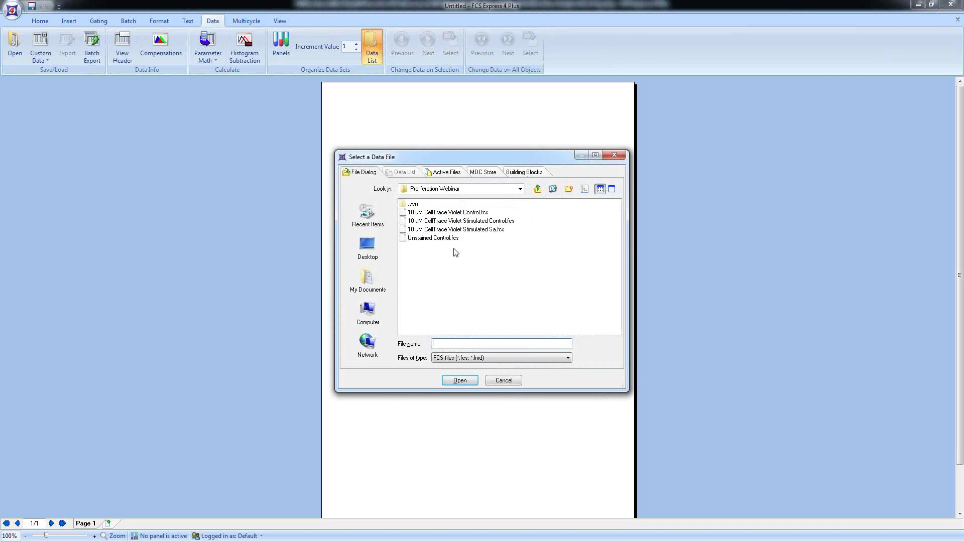
click(442, 238)
shift+click(449, 213)
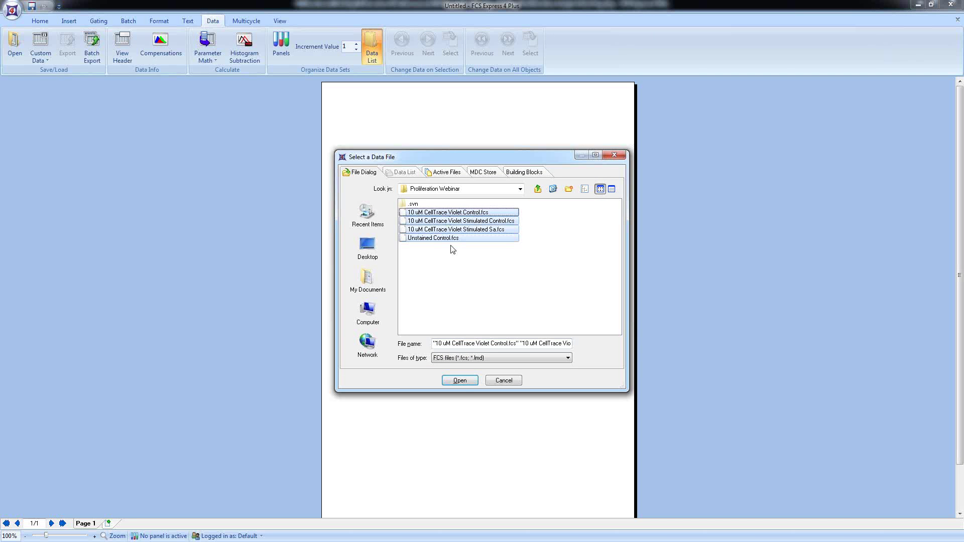
click(460, 380)
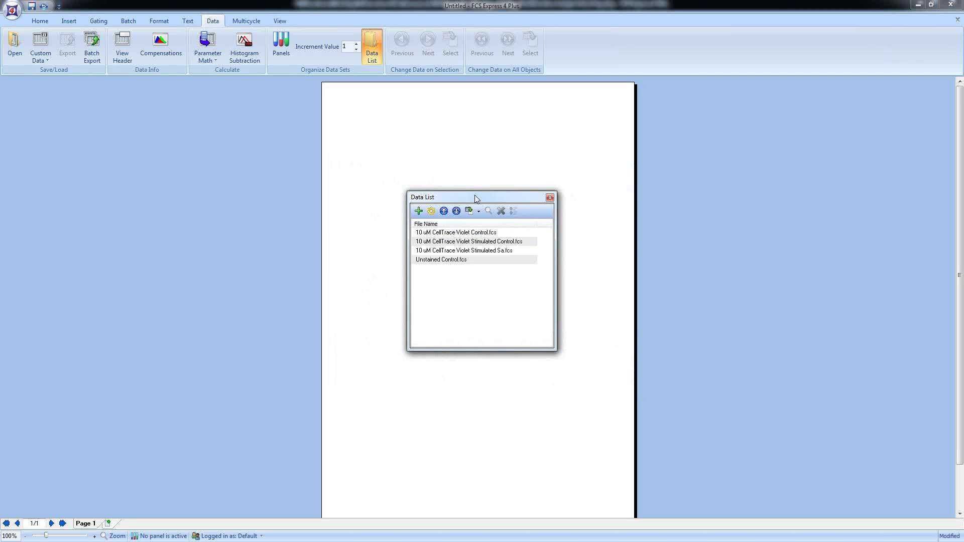
drag(488, 197, 743, 162)
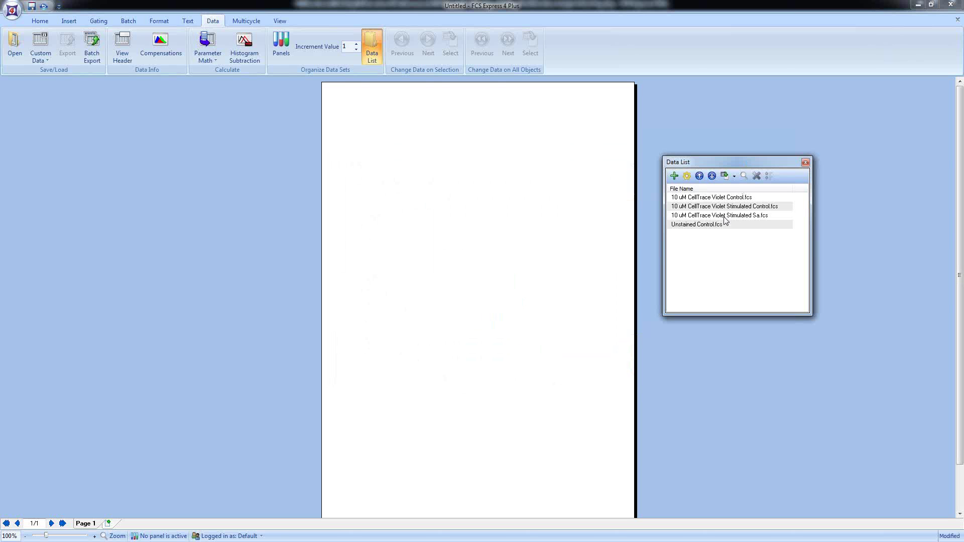
click(708, 225)
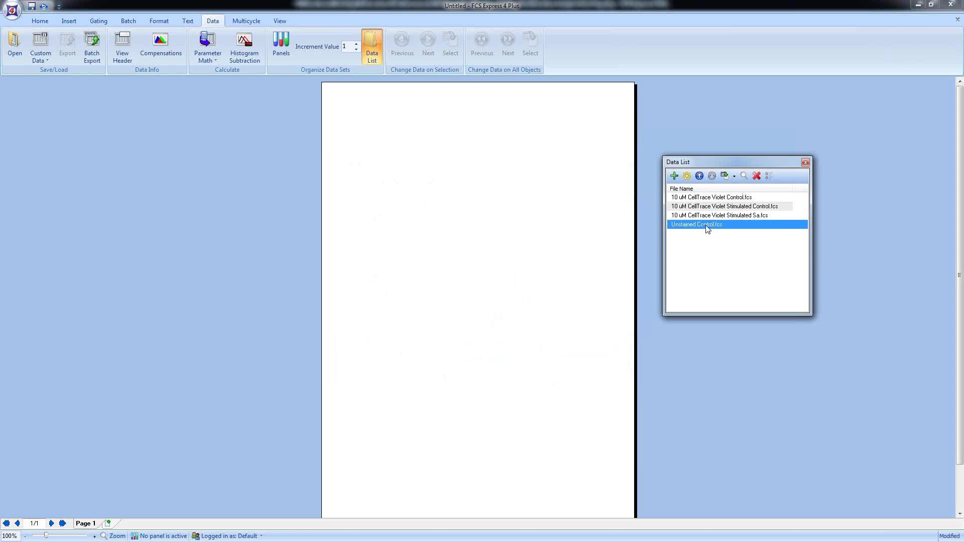
click(721, 200)
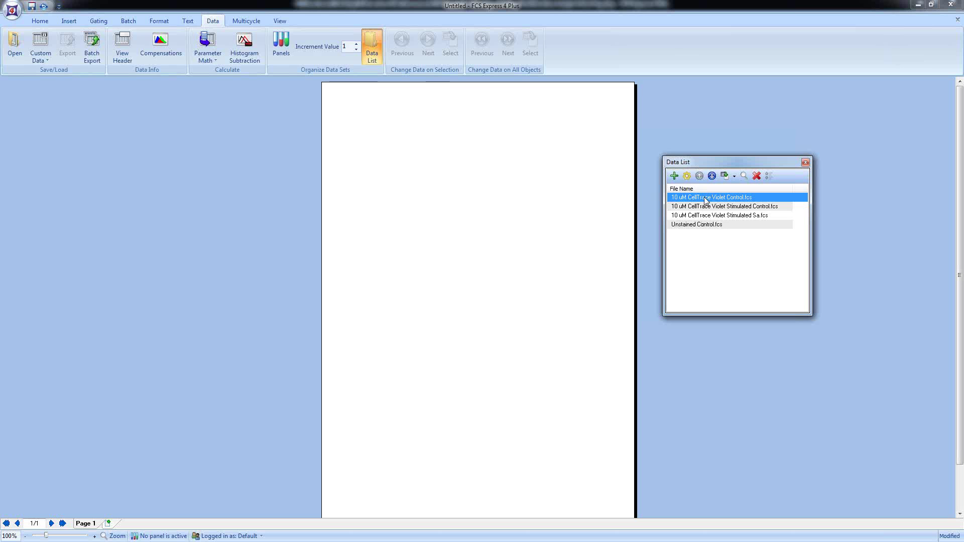
click(696, 225)
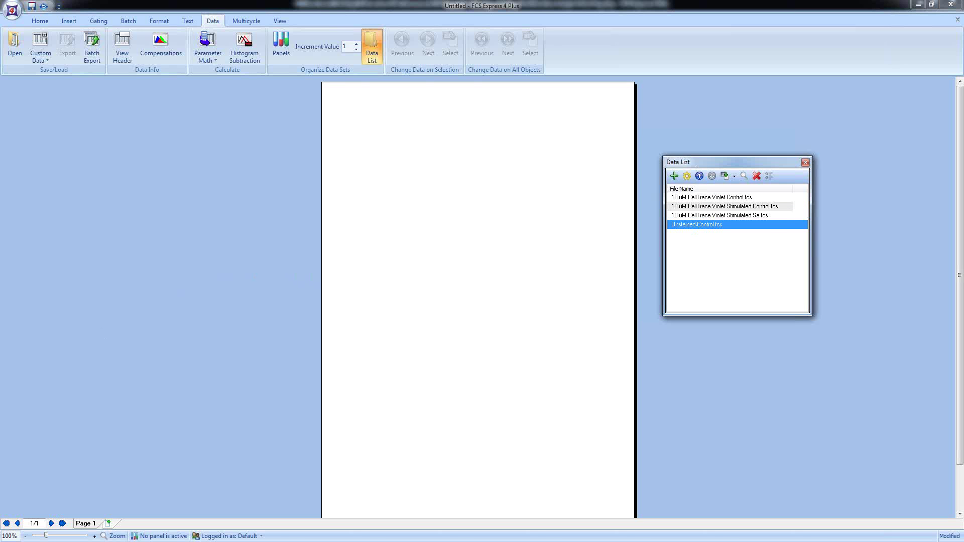
Rename the first page as Unstained Control.
right_click(84, 525)
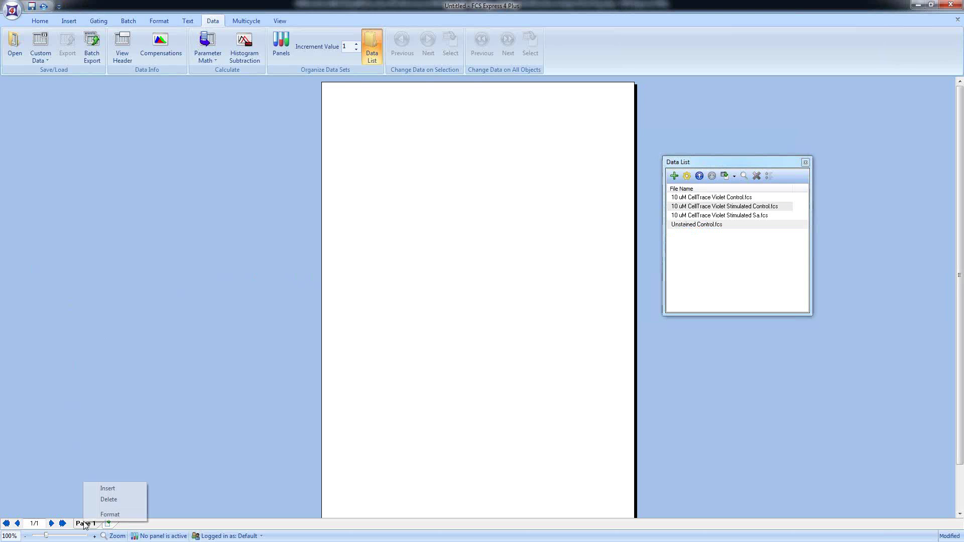
click(103, 511)
drag(450, 188, 407, 189)
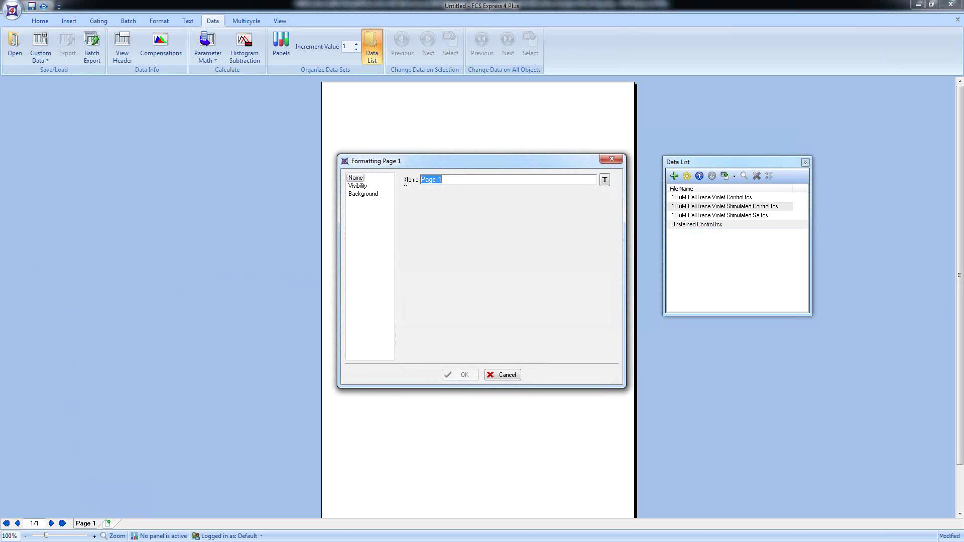
text(Unstained COntro)
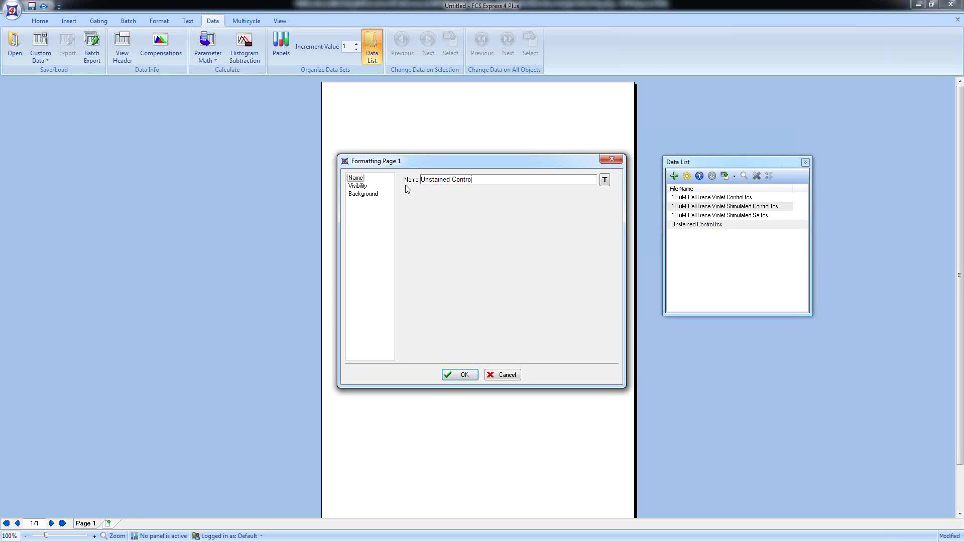
text(l)
click(460, 375)
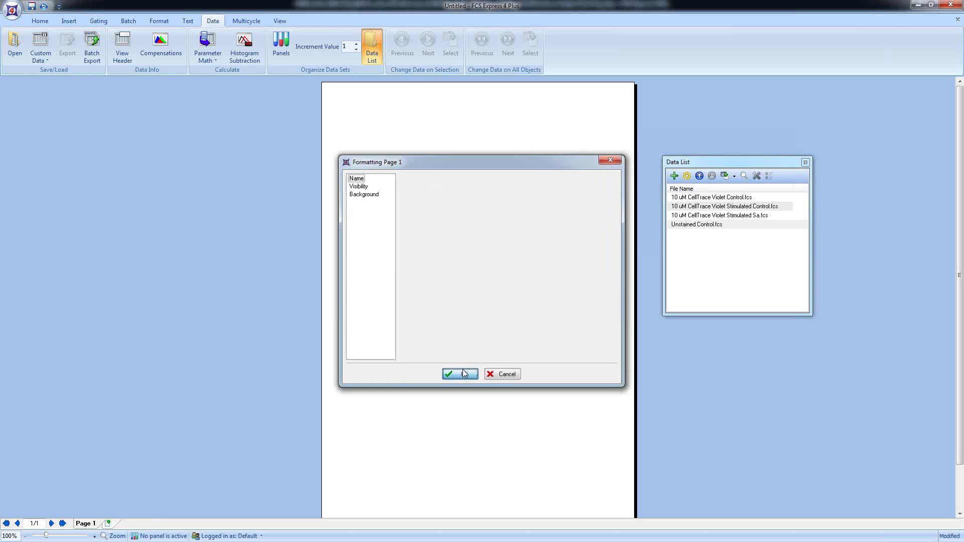
Add a second page to the layout and name it Postive Control.
click(140, 523)
right_click(143, 523)
click(170, 509)
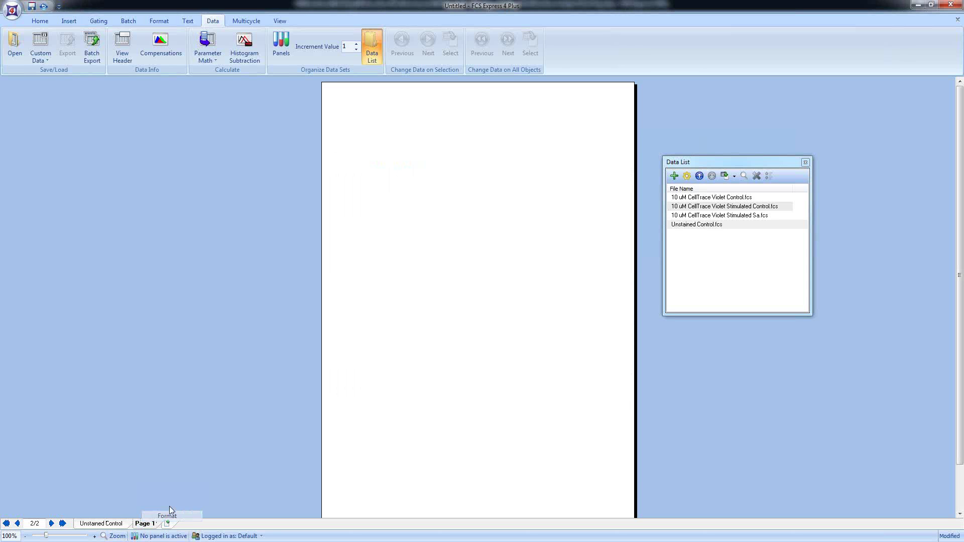
key(Tab)
text(P)
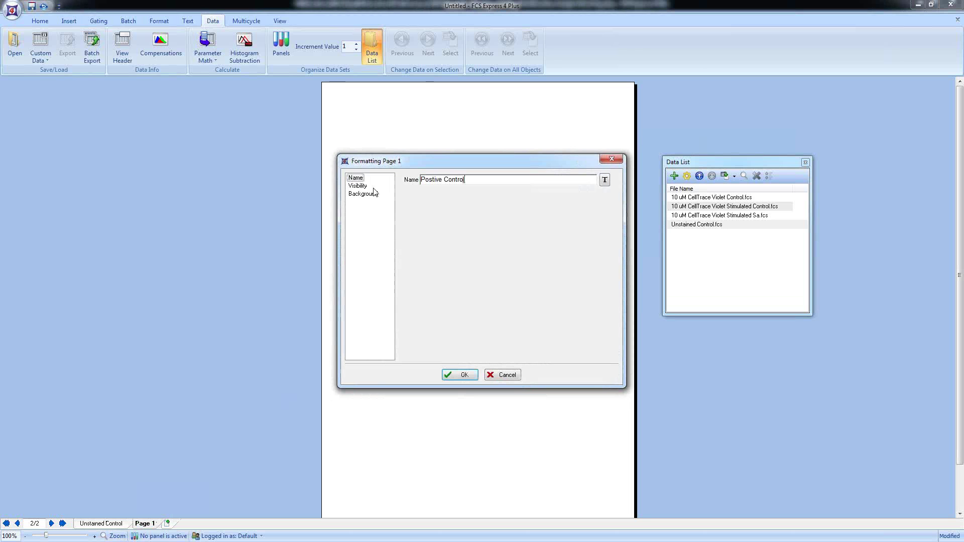
text(ostive Control)
click(460, 375)
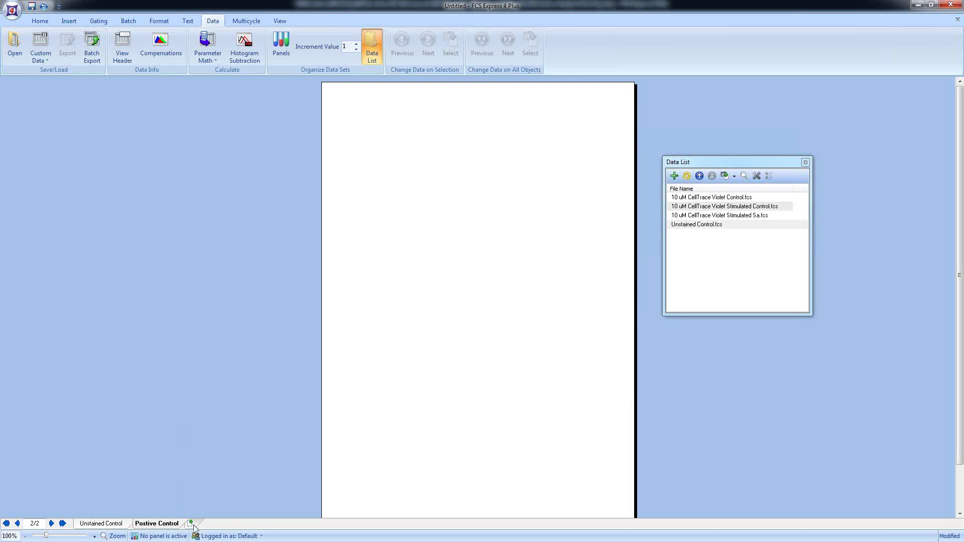
Add a third page to the layout and name it Sample Analysis.
click(190, 524)
right_click(196, 524)
click(211, 520)
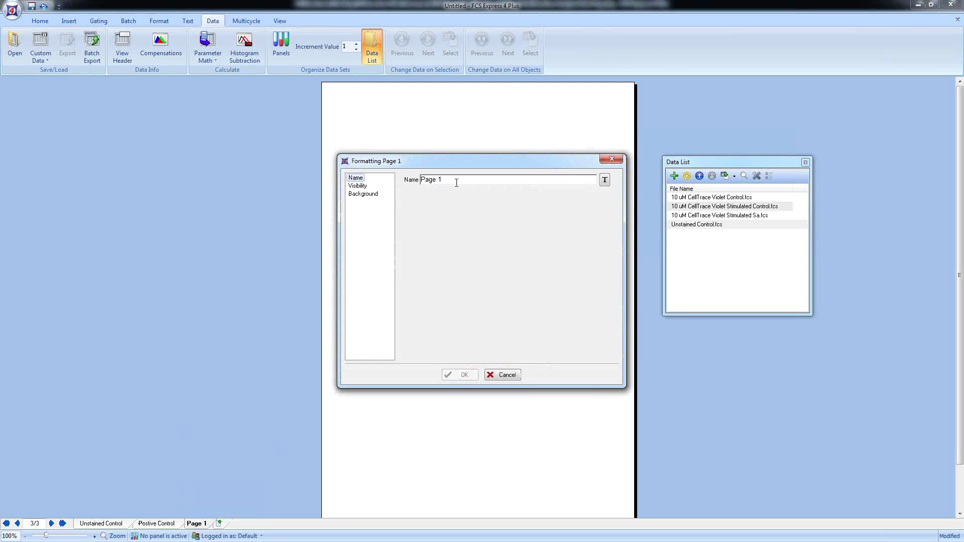
click(356, 179)
text(Sample)
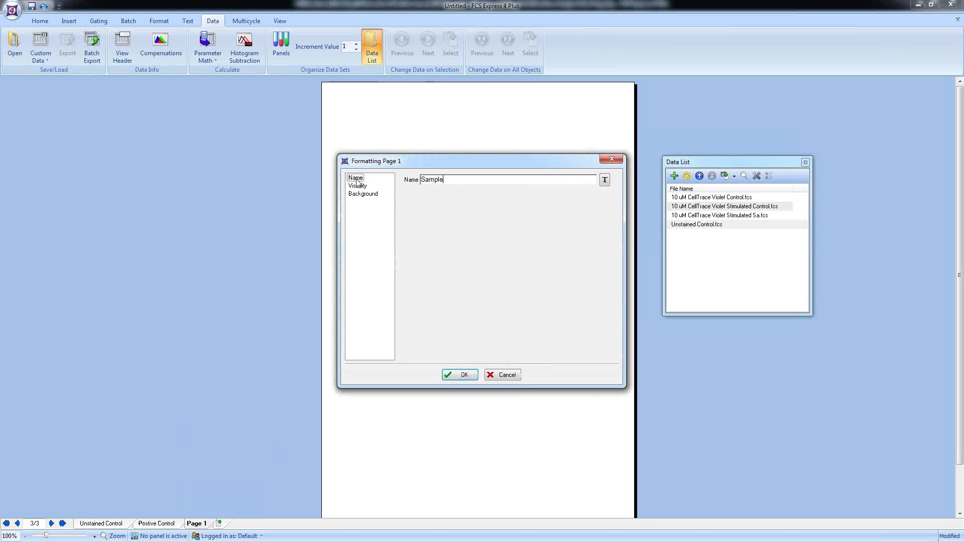
text( Analysis)
click(463, 380)
Insert a Color Dot plot of 10 uM CellTrace Violet Control.fcs in the upper-left area of the Unstained Control page.
click(103, 524)
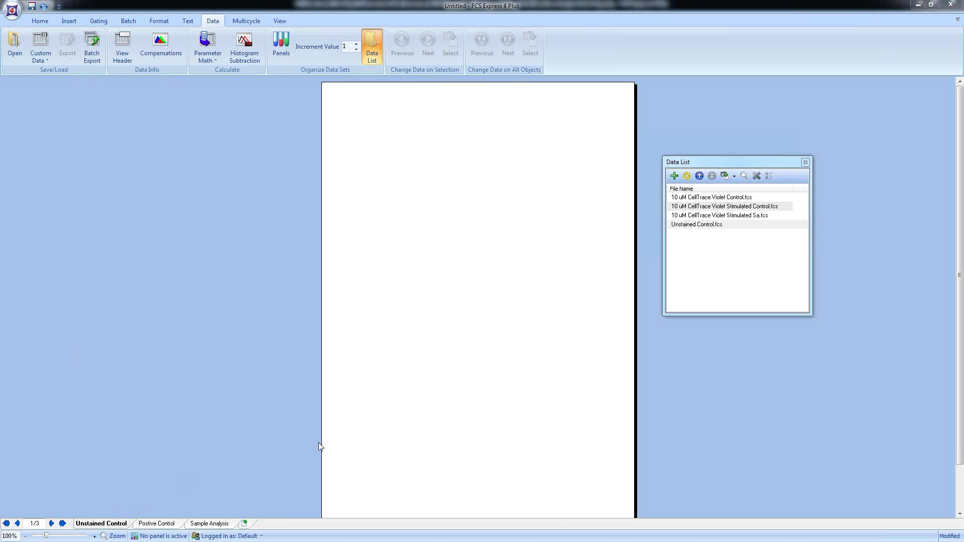
click(96, 21)
click(69, 21)
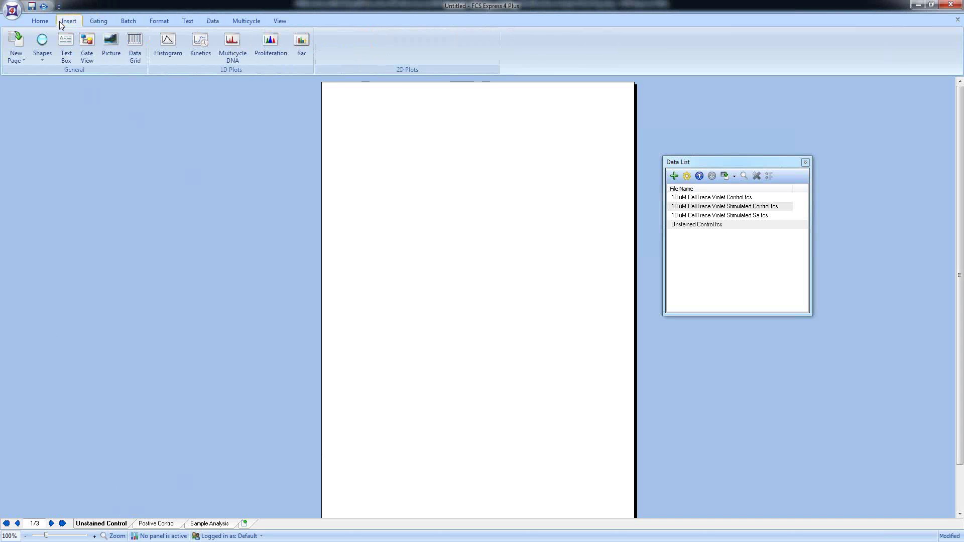
click(377, 48)
drag(332, 104, 470, 234)
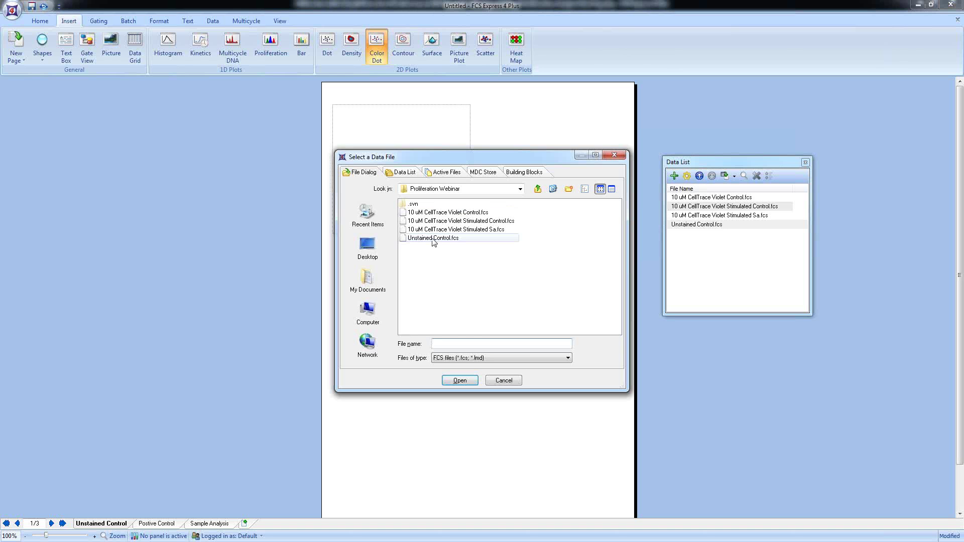
click(448, 213)
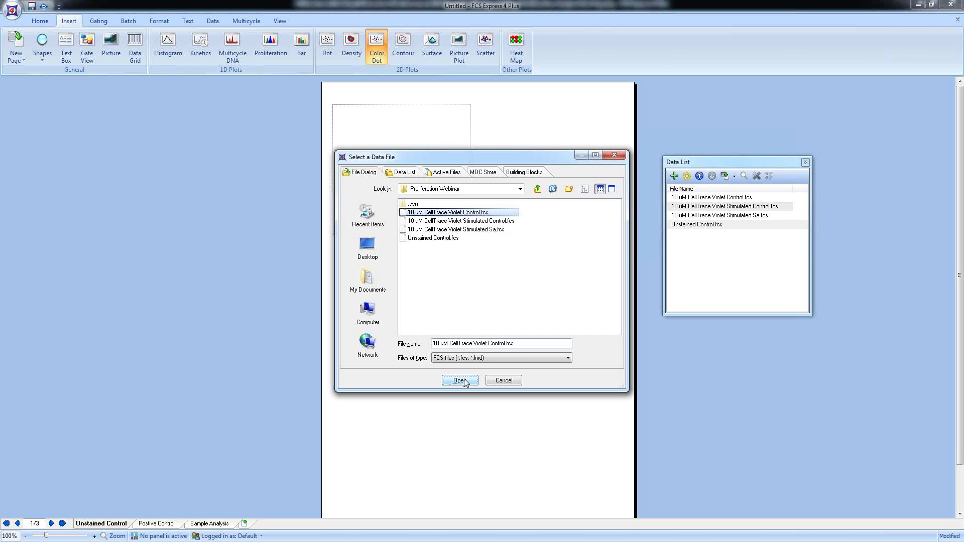
click(464, 380)
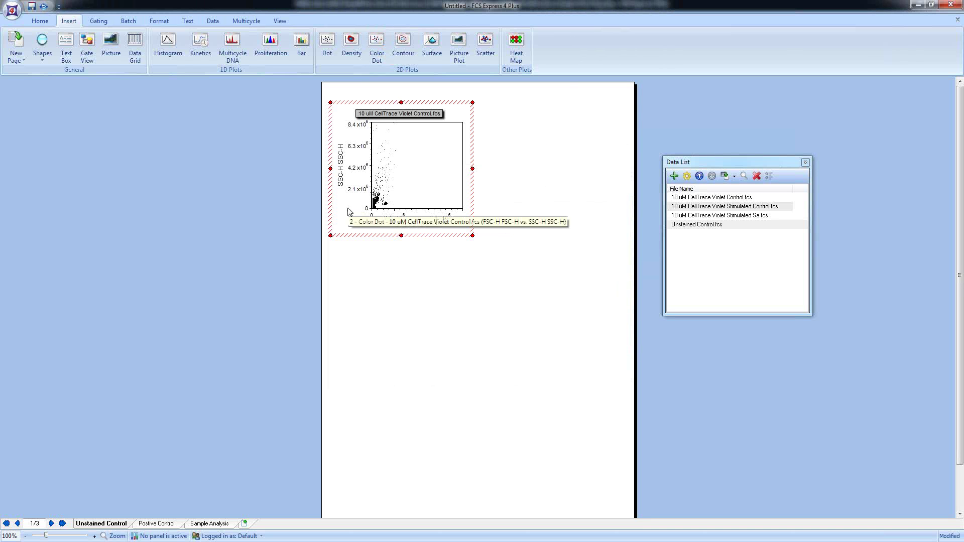
Duplicate the dot plot beside the original and set the copy's X parameter to SYTOX AADvanced-H BL3-H.
drag(361, 223, 524, 244)
click(562, 228)
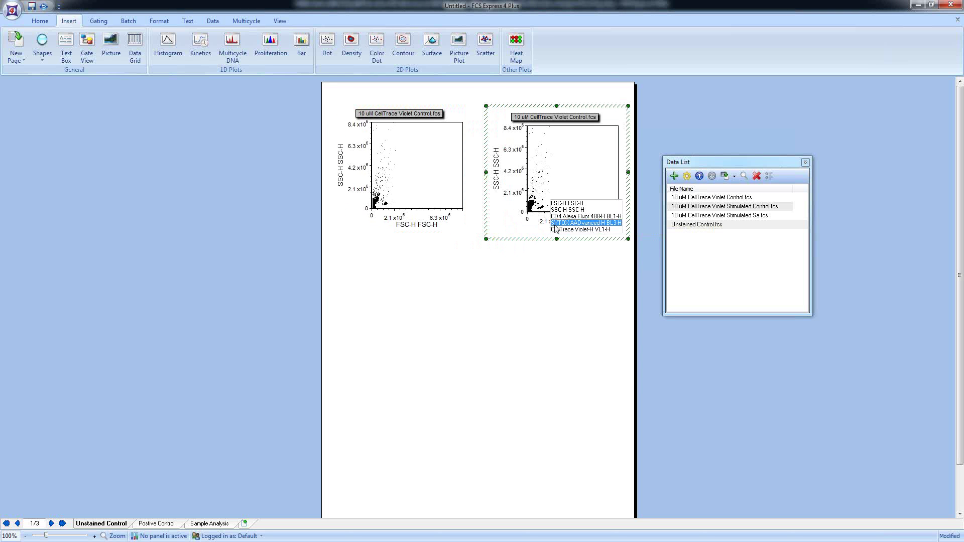
click(583, 223)
Draw a polygon gate named Scatter on the FSC-H versus SSC-H plot, excluding the dense debris near the origin.
click(98, 21)
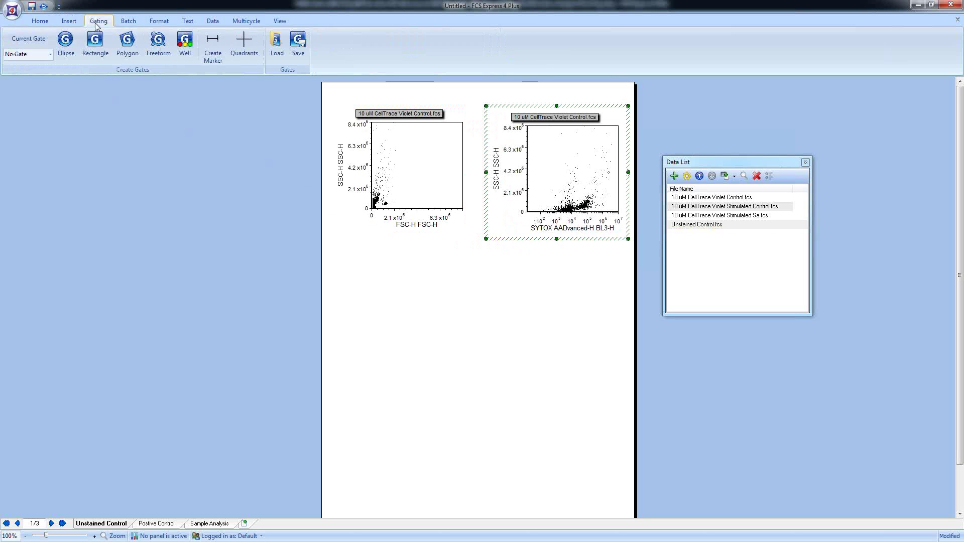
click(125, 45)
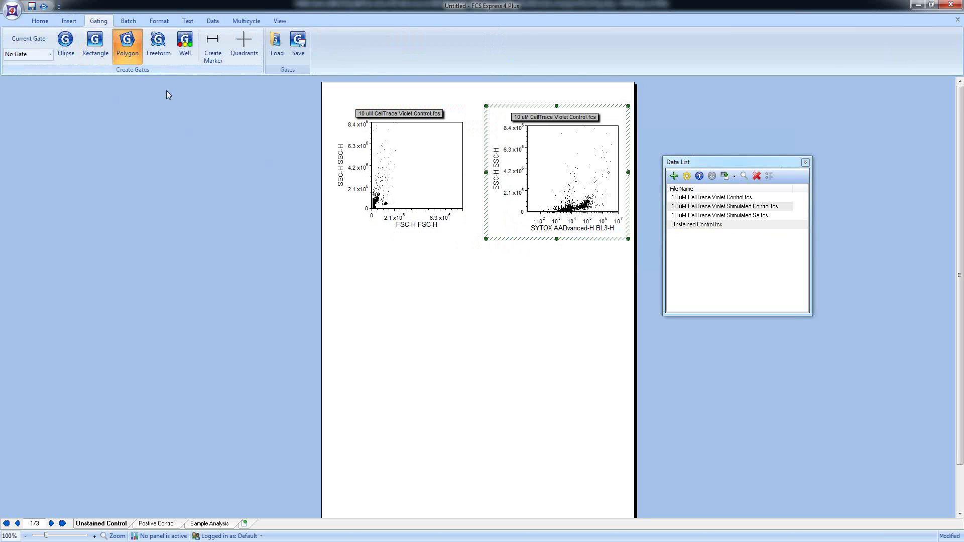
click(403, 156)
click(380, 200)
click(379, 208)
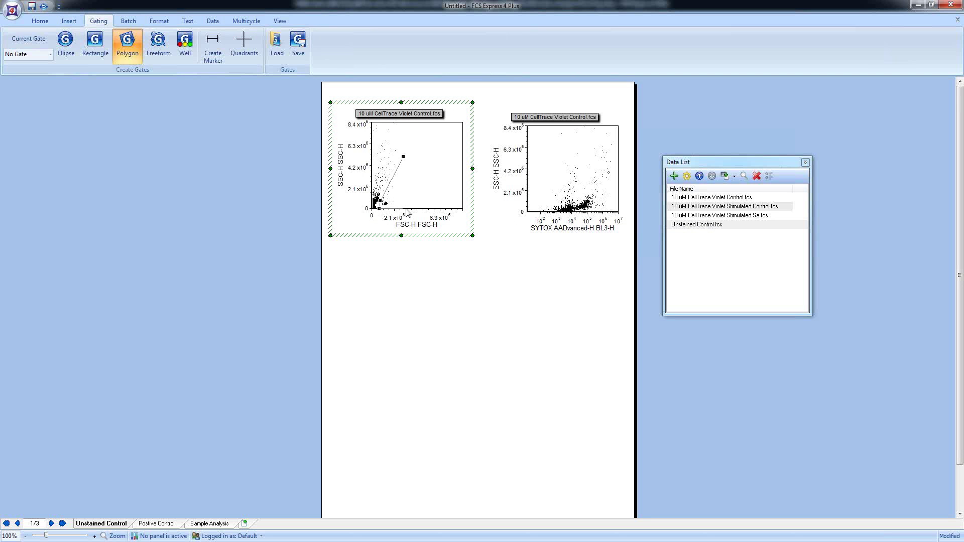
click(432, 206)
click(436, 180)
click(436, 154)
click(429, 153)
double_click(413, 153)
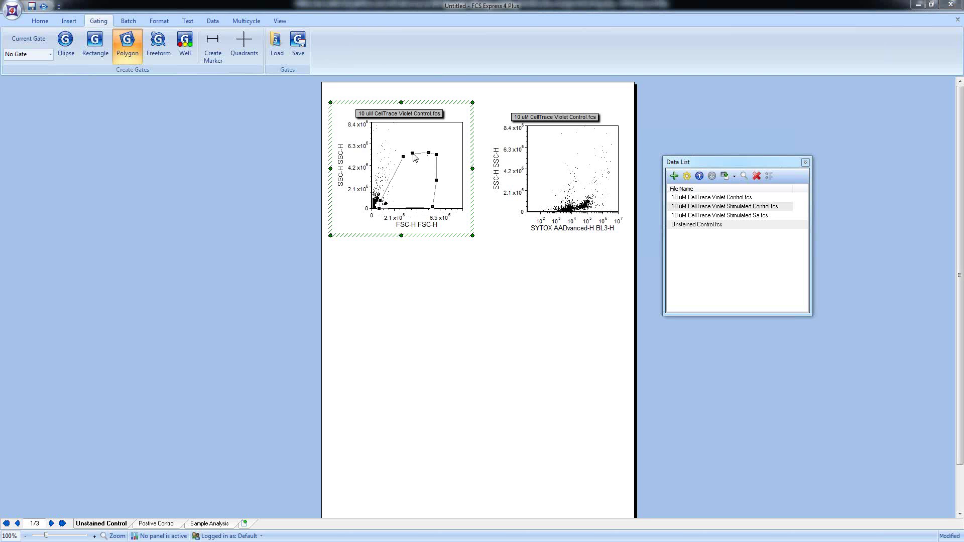
text(Scatter)
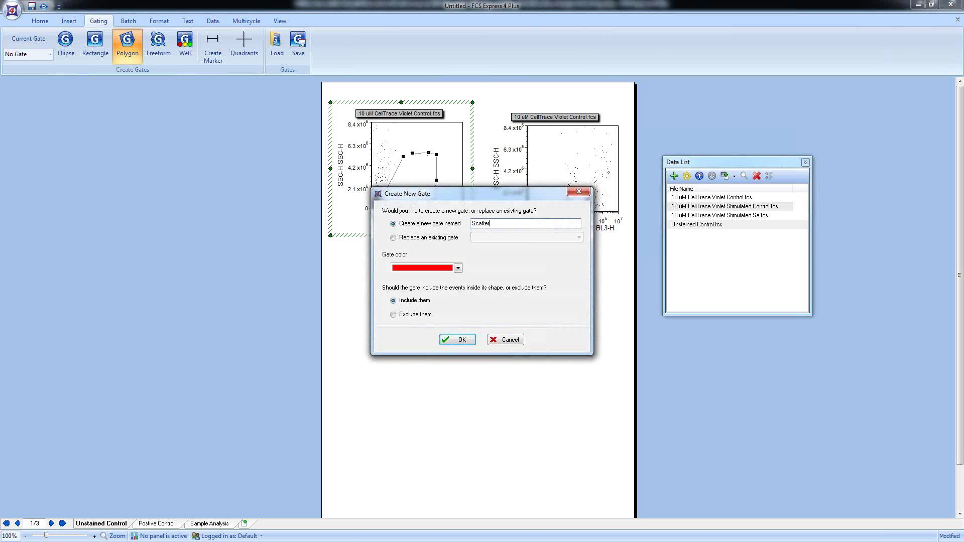
key(Return)
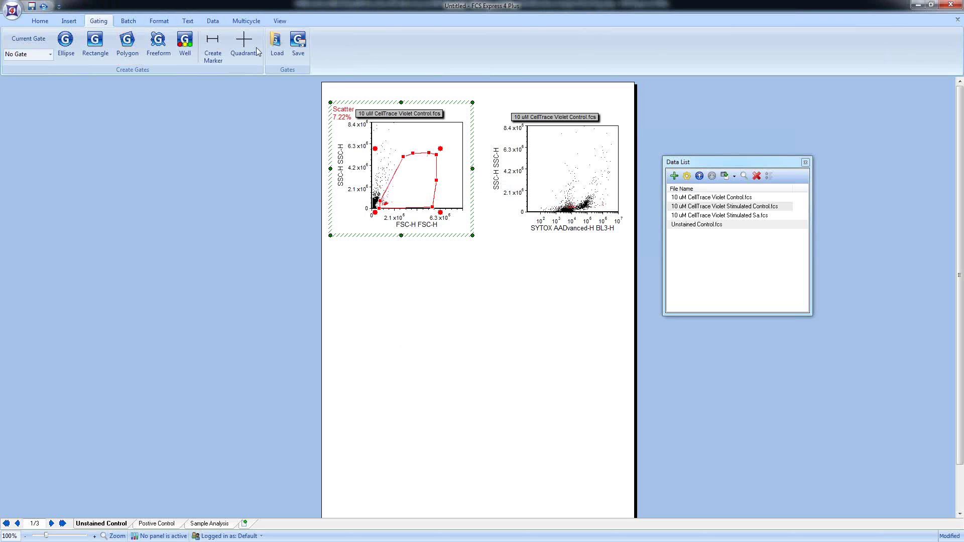
Insert a gate view in the empty area beside the Unstained Control page.
click(69, 21)
click(136, 135)
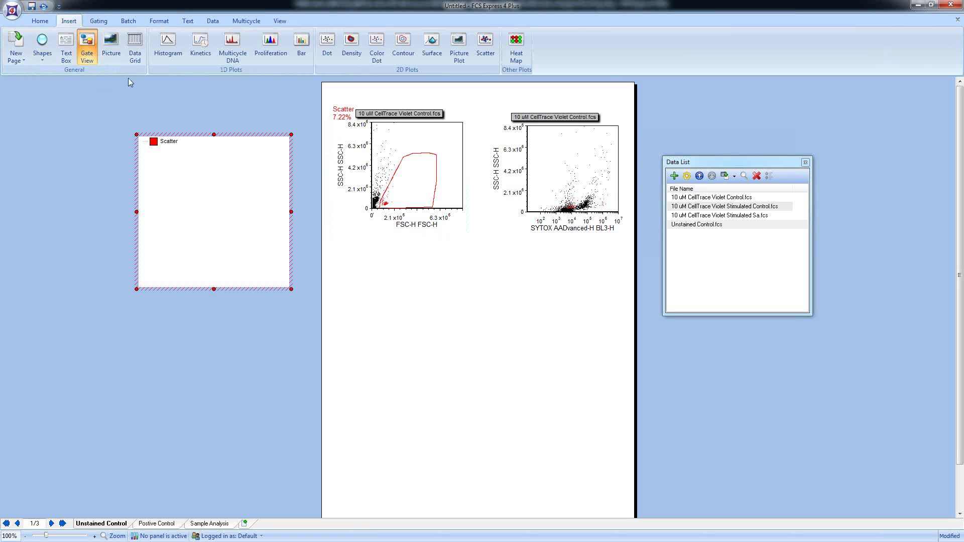
Draw a polygon gate named Live Cells around the low-SYTOX events on the SYTOX AADvanced-H versus SSC-H plot, including the enclosed events.
click(99, 20)
click(127, 46)
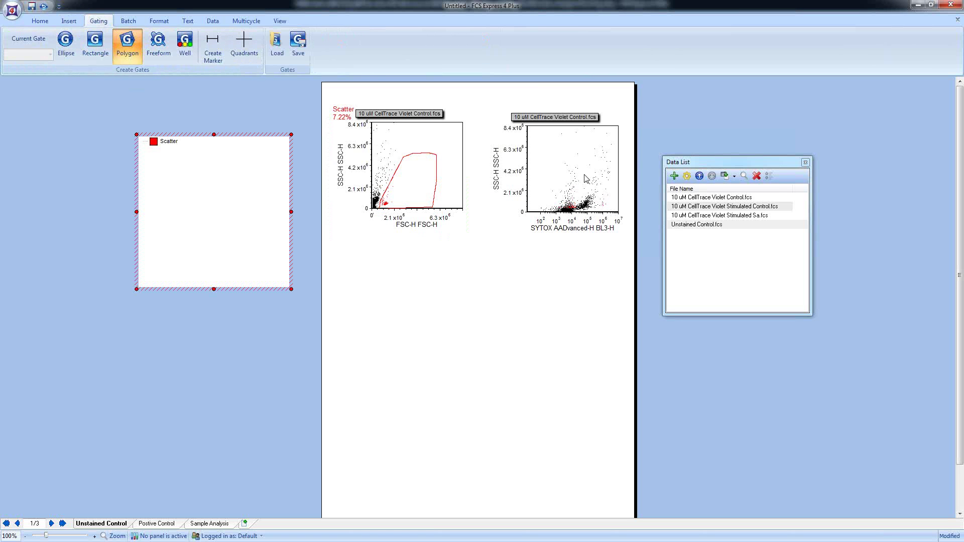
click(587, 159)
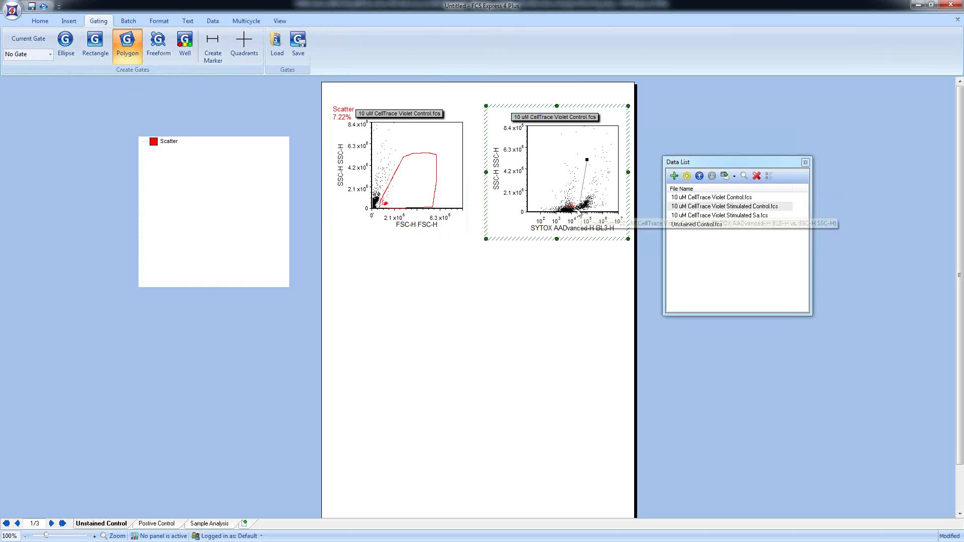
click(573, 214)
click(543, 213)
click(536, 208)
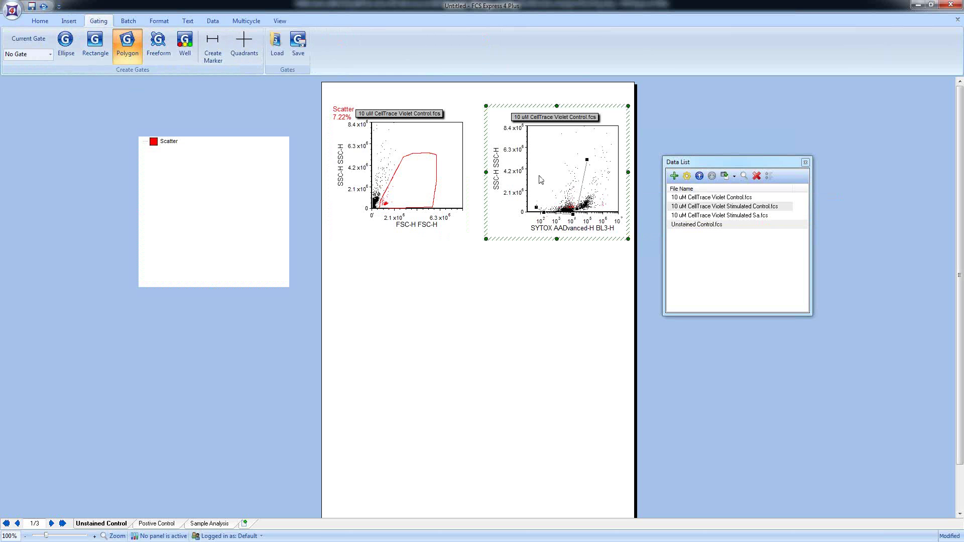
click(539, 172)
click(545, 148)
click(560, 141)
click(583, 140)
click(586, 149)
click(587, 159)
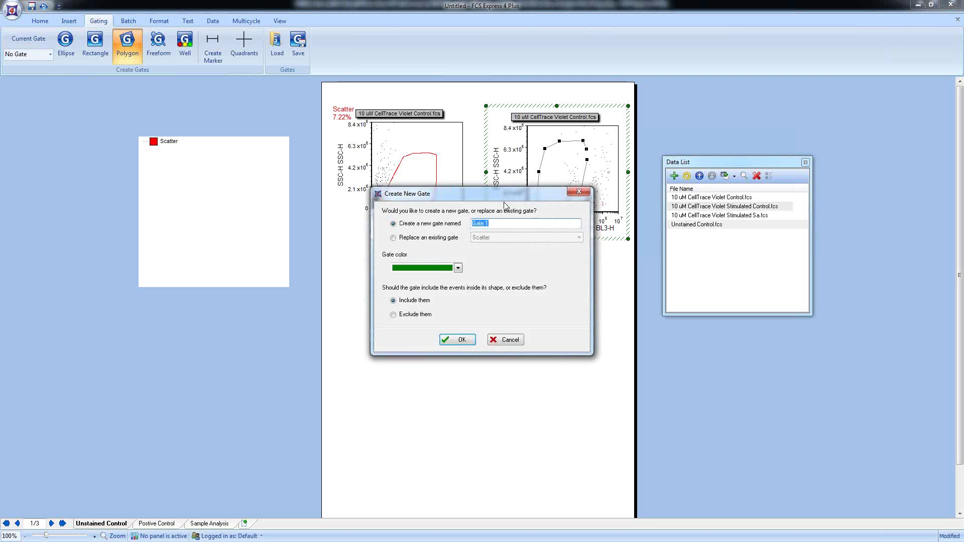
drag(538, 194, 472, 224)
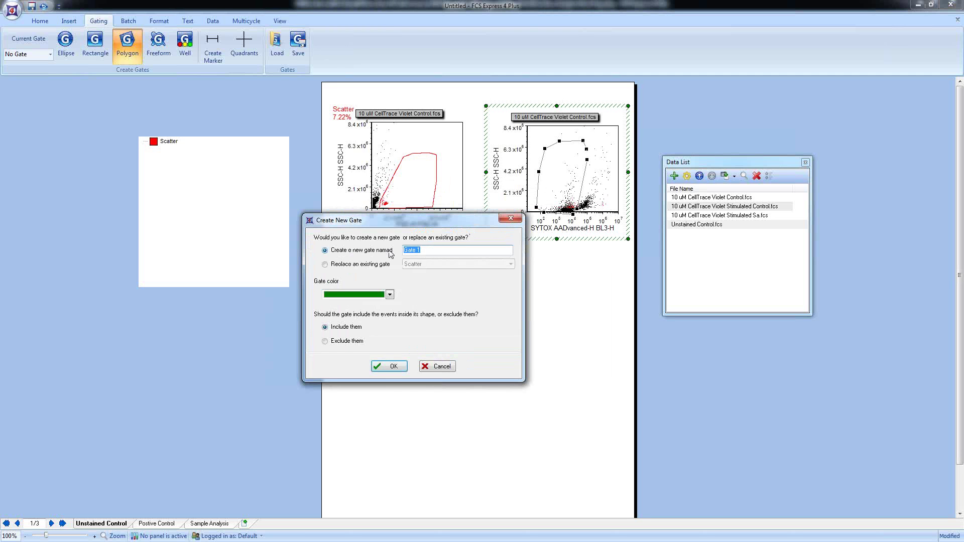
text(Live Cells)
key(Return)
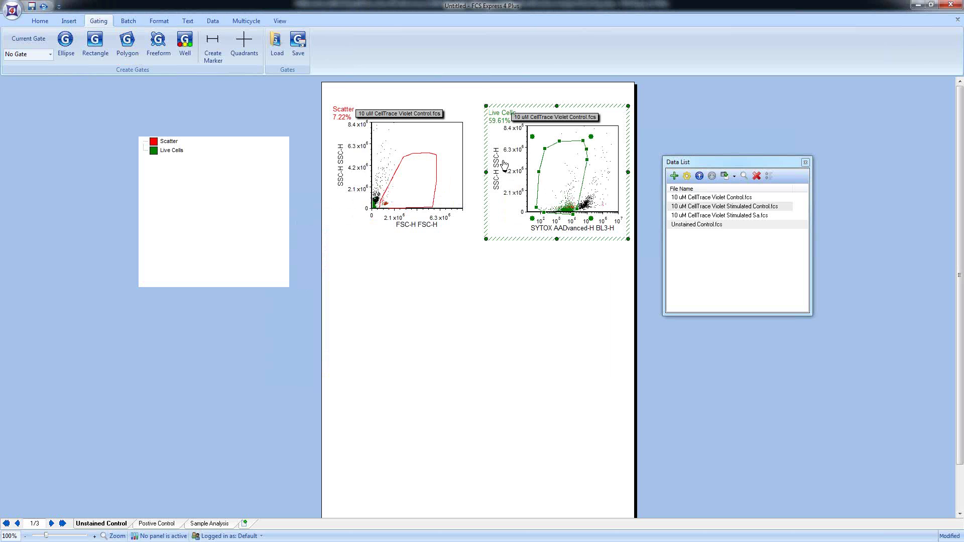
Insert a wide histogram below the two dot plots and set its X parameter to CellTrace Violet-H VL1-H.
click(68, 21)
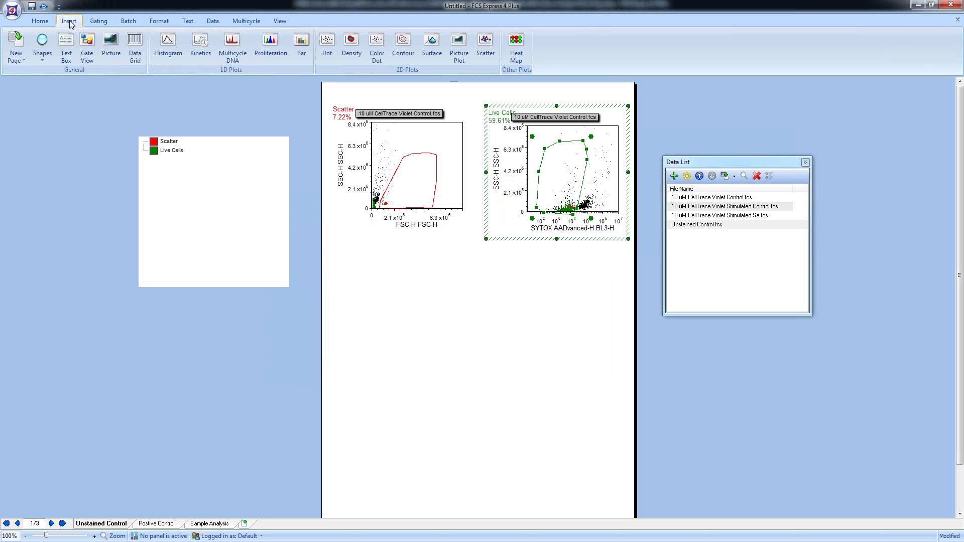
click(164, 49)
drag(349, 271, 615, 410)
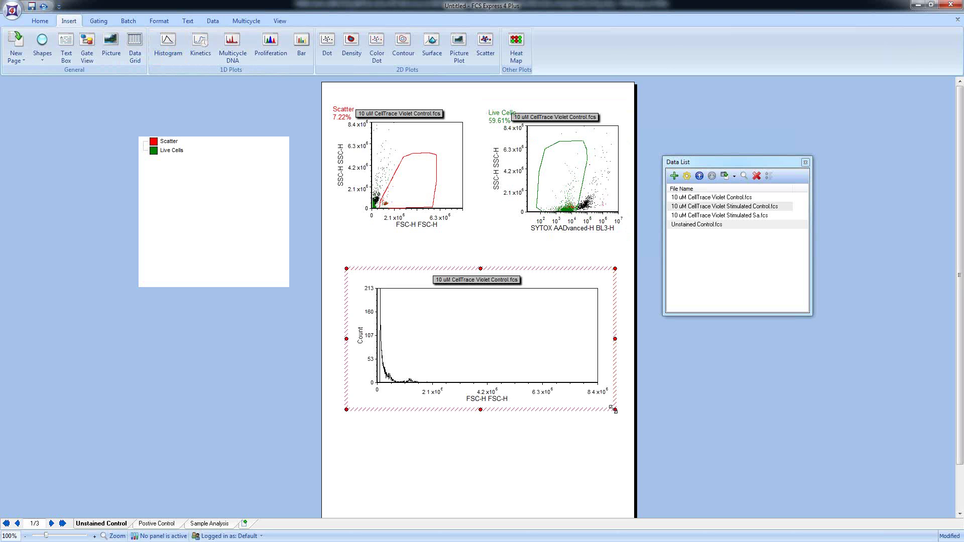
click(478, 399)
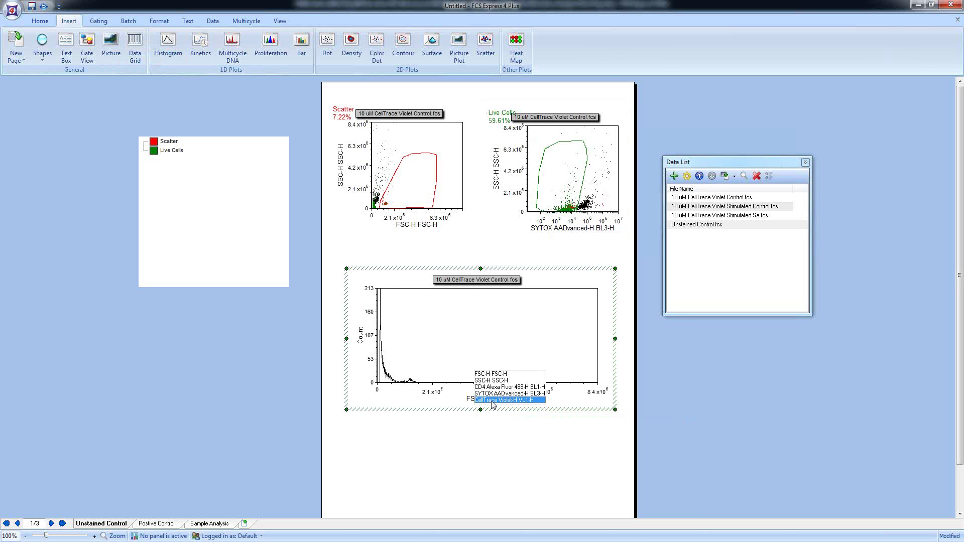
click(492, 401)
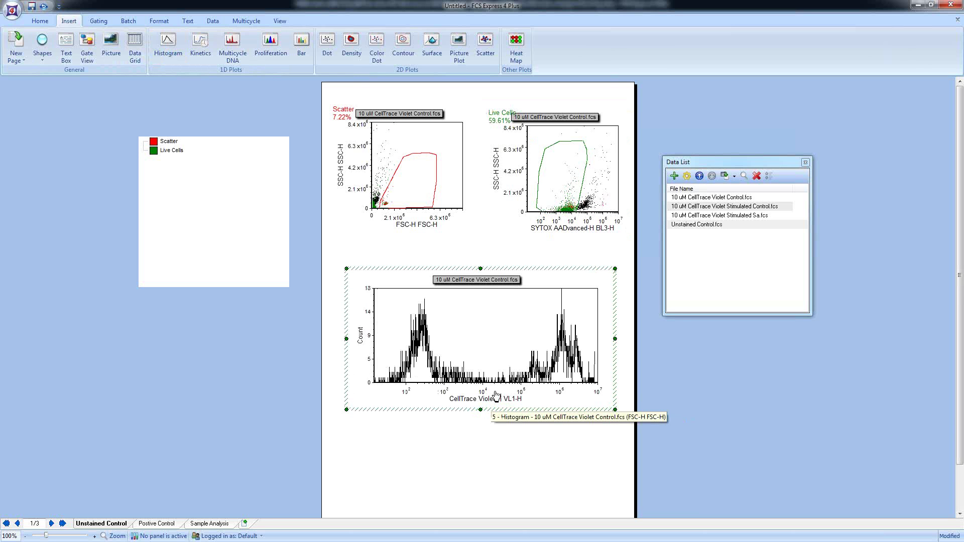
Nest the Live Cells gate under Scatter in the gate view and apply Live Cells to the CellTrace Violet histogram.
click(157, 151)
drag(157, 151, 169, 141)
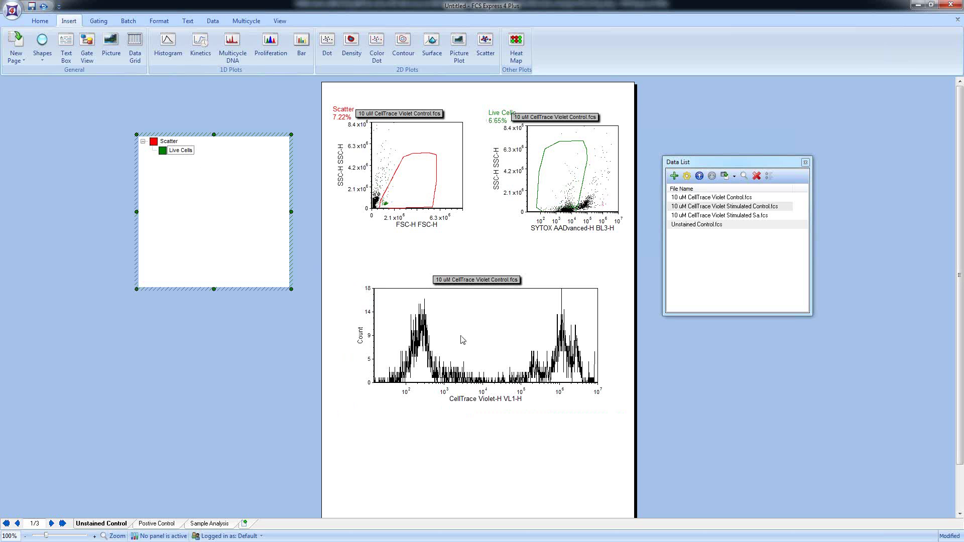
click(180, 154)
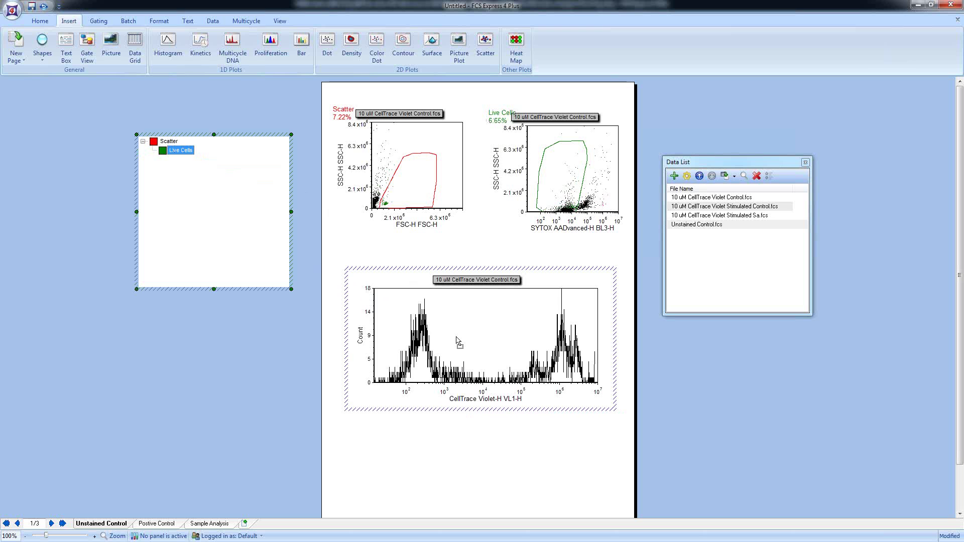
drag(458, 341, 457, 341)
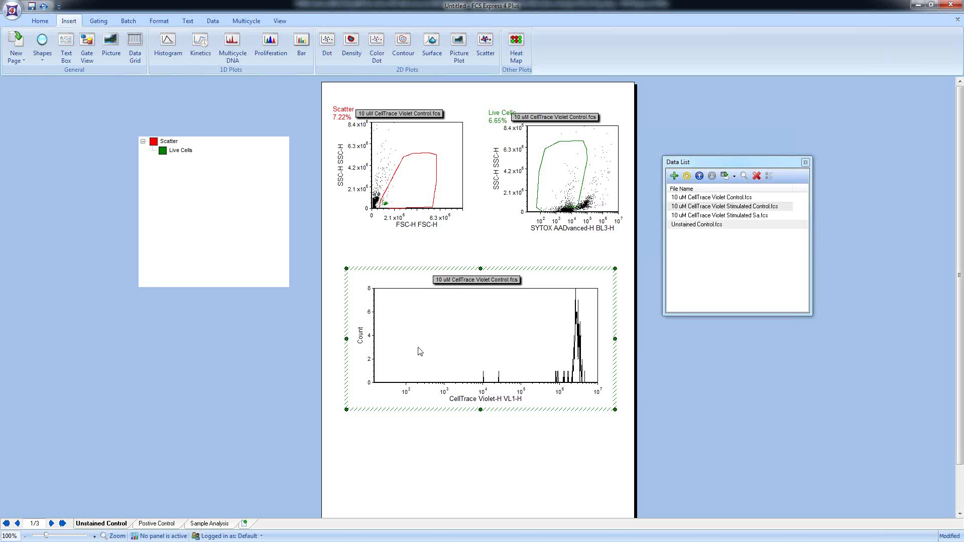
Copy all plots and the gate view from the Unstained Control page onto the Postive Control page.
click(326, 282)
key(ctrl+a)
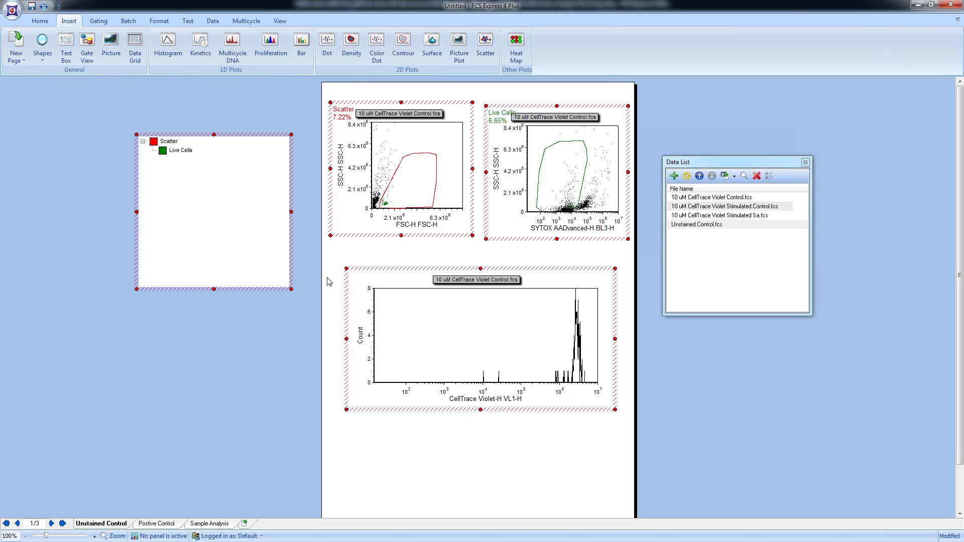
click(171, 524)
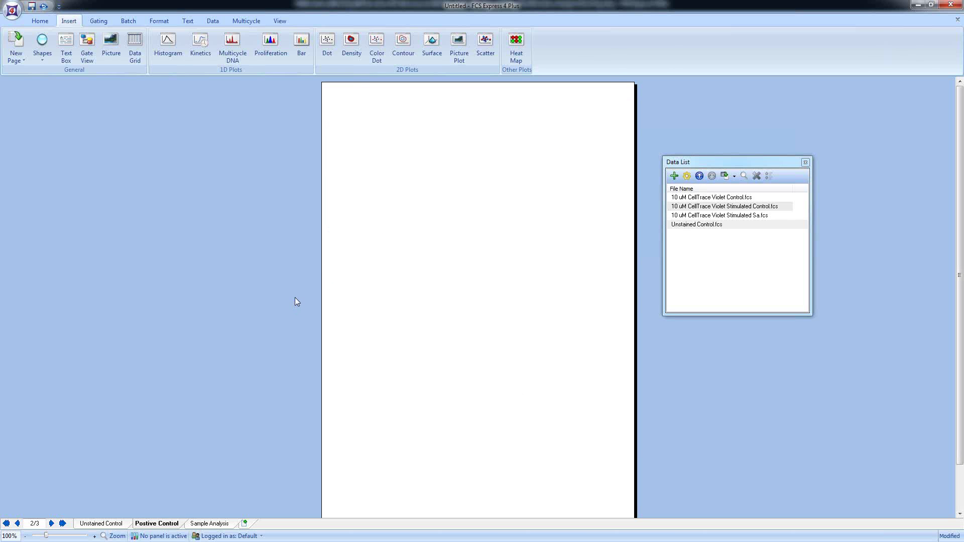
key(ctrl+v)
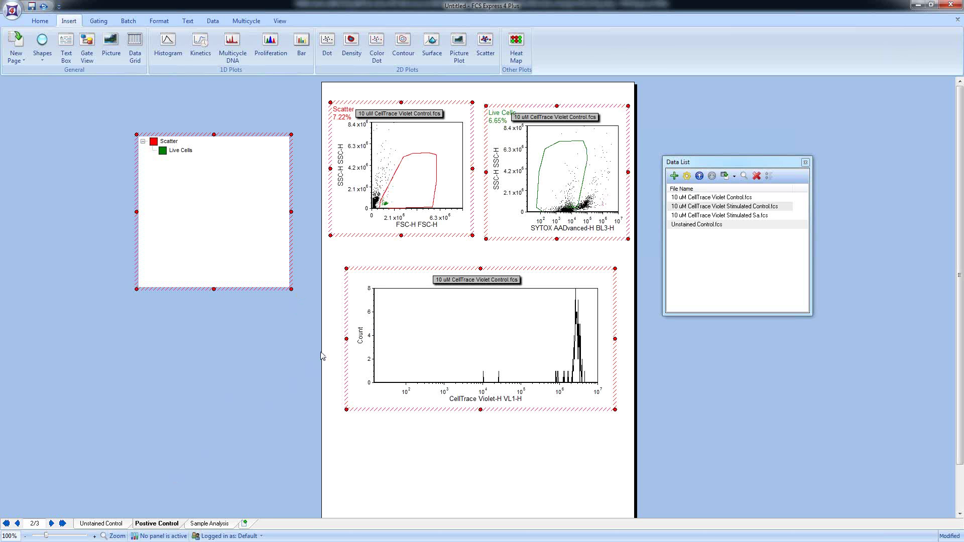
Advance the data set on all plots in the layout to Unstained Control.fcs.
click(105, 524)
click(357, 265)
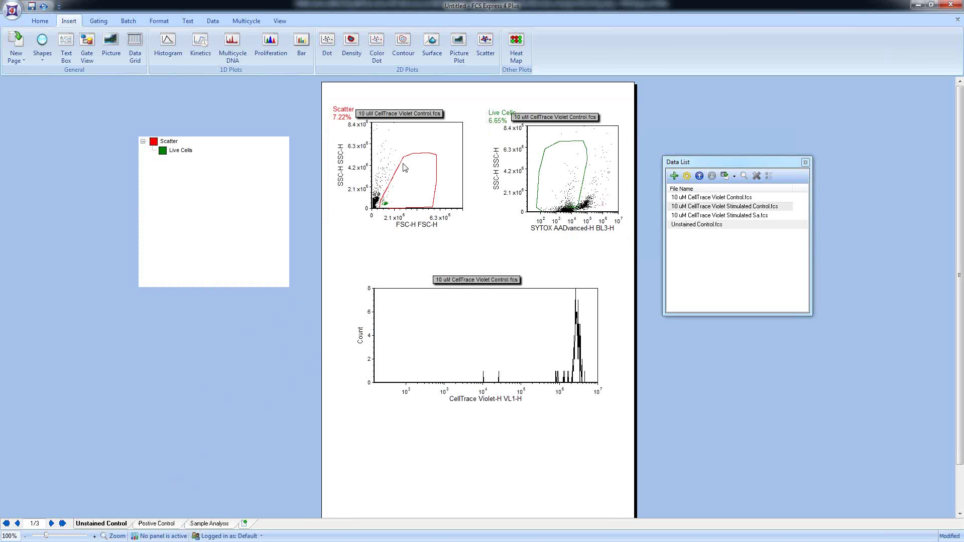
click(403, 154)
ctrl+click(447, 355)
ctrl+click(565, 173)
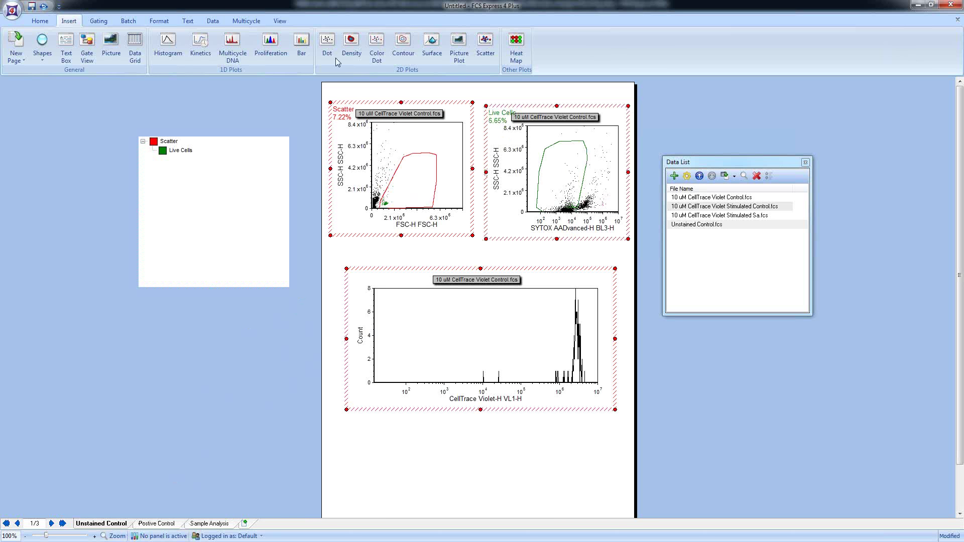
click(217, 20)
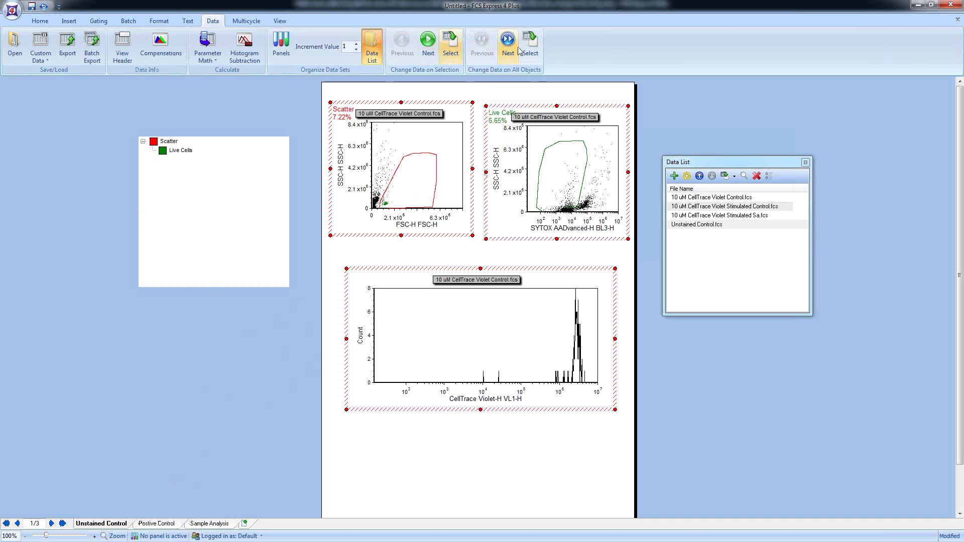
click(508, 44)
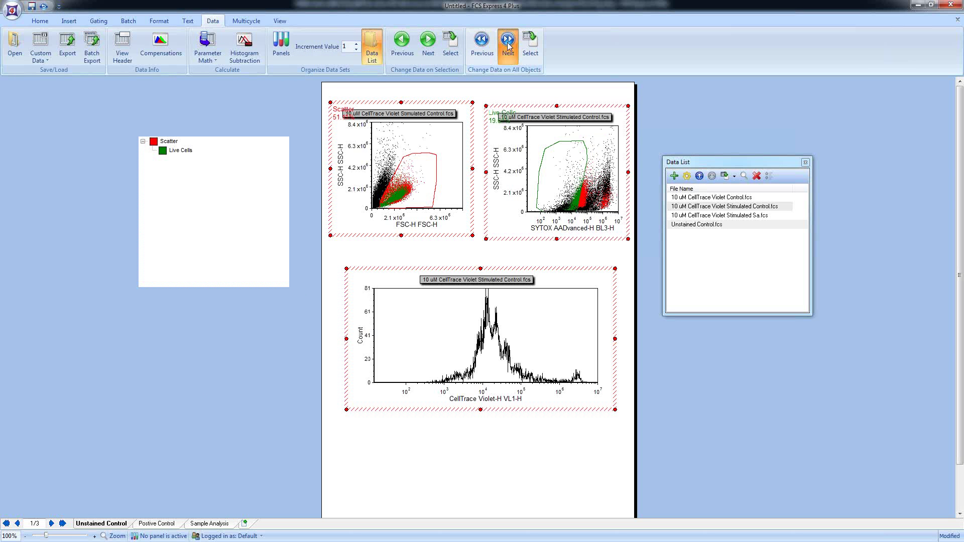
click(508, 46)
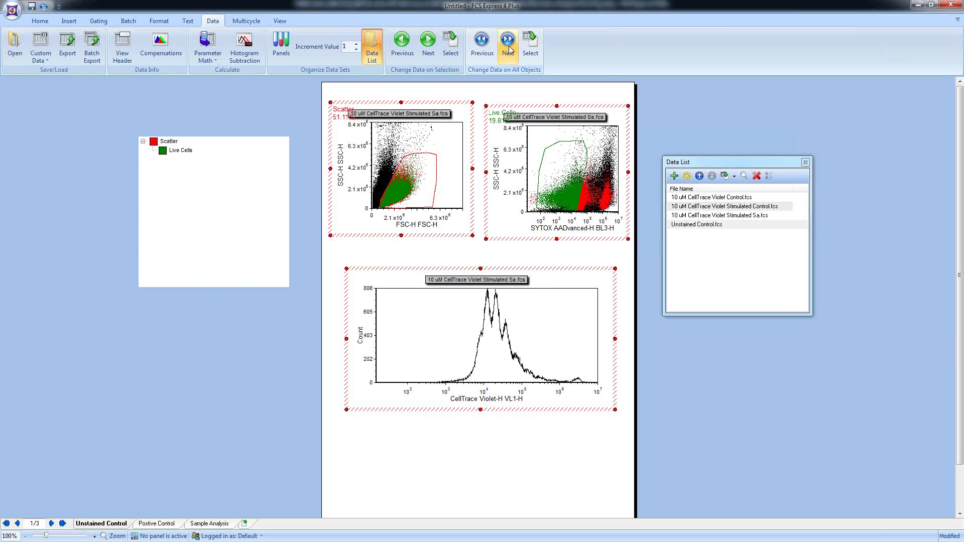
click(508, 47)
Change only the three plots on the Postive Control page back to 10 uM CellTrace Violet Control.fcs.
click(174, 524)
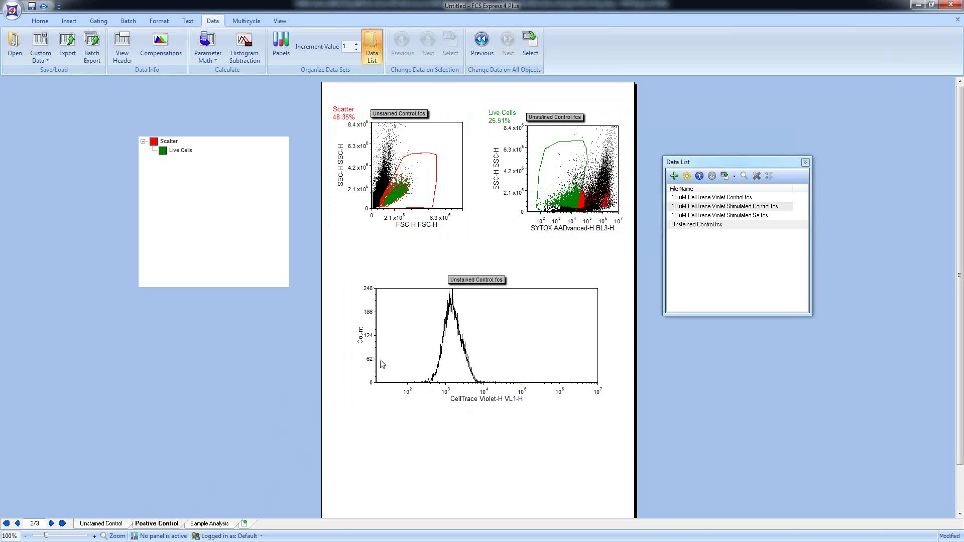
click(453, 334)
ctrl+click(441, 190)
ctrl+click(568, 165)
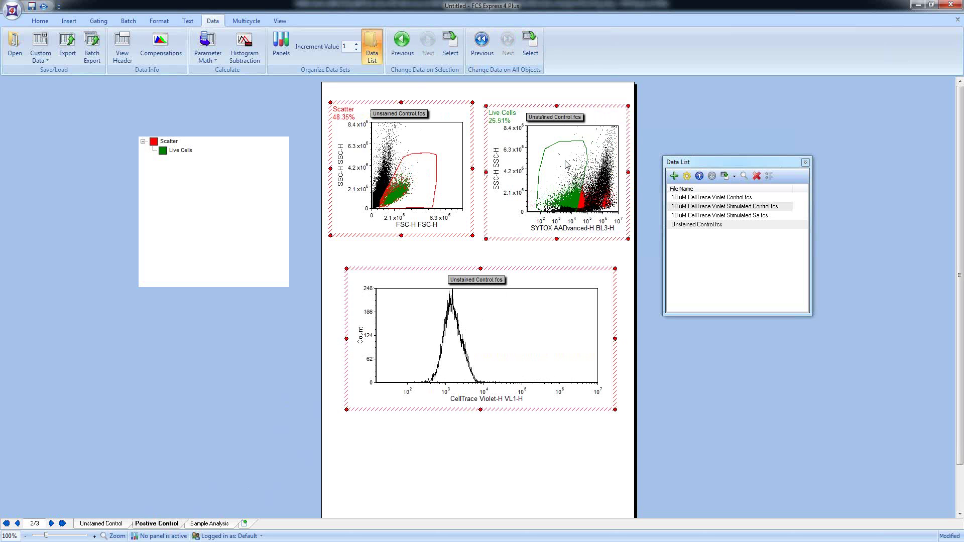
click(407, 44)
click(402, 43)
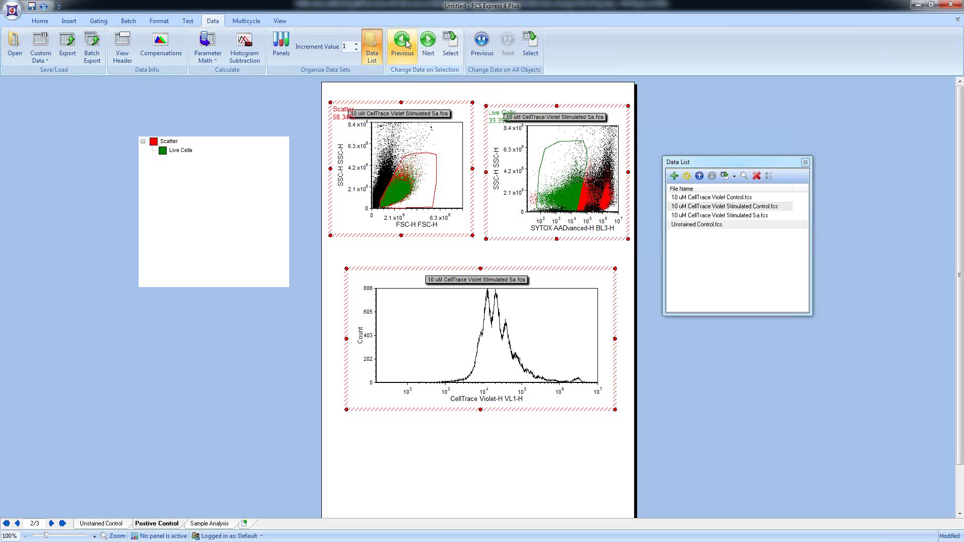
click(403, 44)
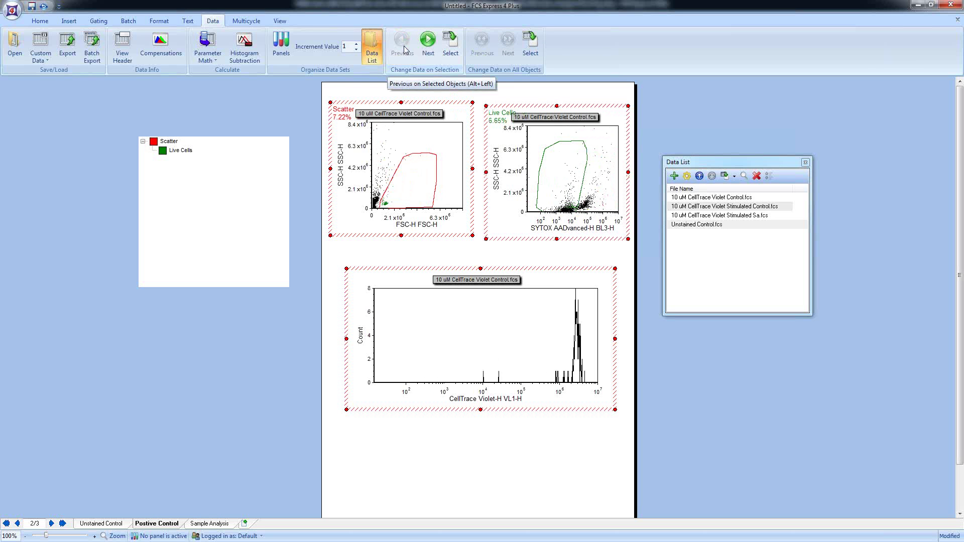
Widen the Live Cells gate on the Unstained Control page toward higher SYTOX values to cover the whole live population.
click(121, 524)
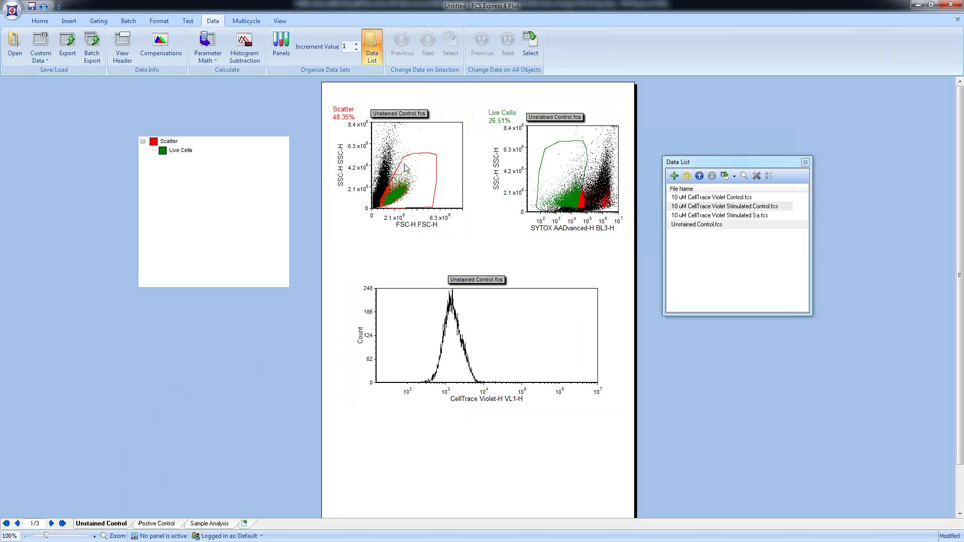
click(578, 207)
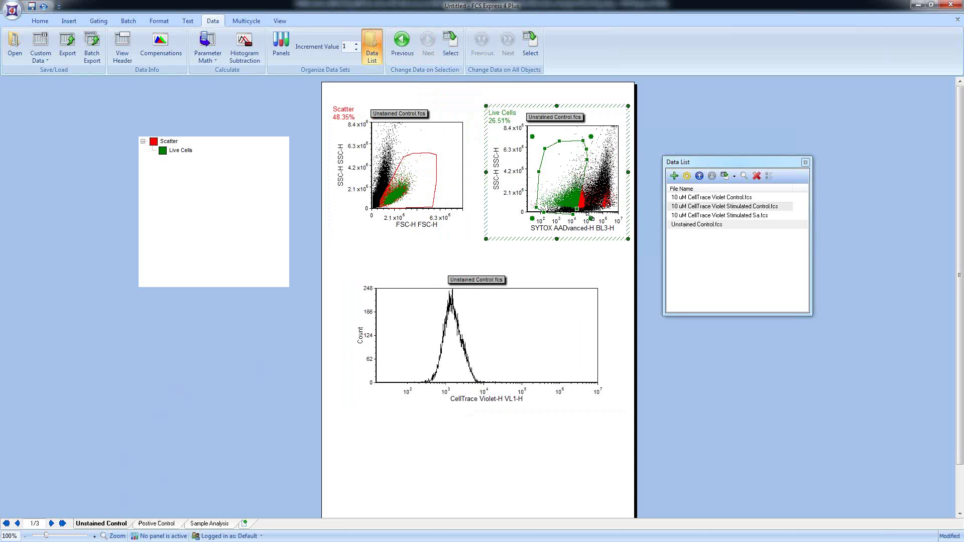
drag(591, 219, 590, 214)
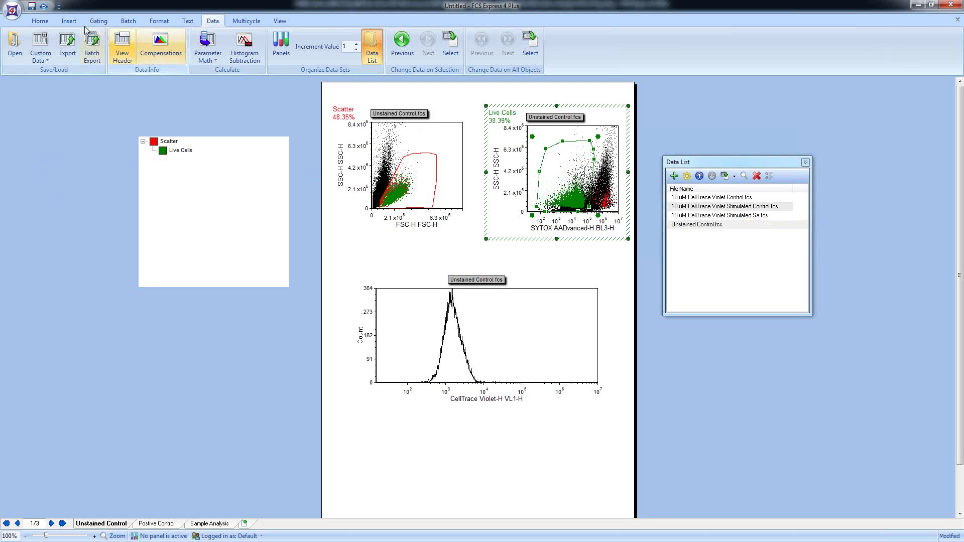
Create a marker spanning the unstained peak on the Unstained Control page's CellTrace Violet histogram.
click(68, 21)
click(97, 21)
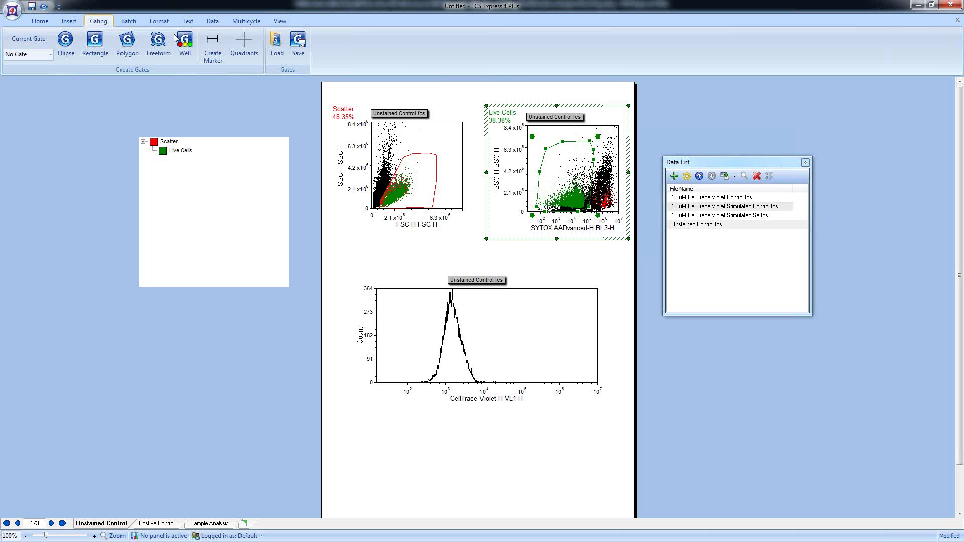
click(423, 334)
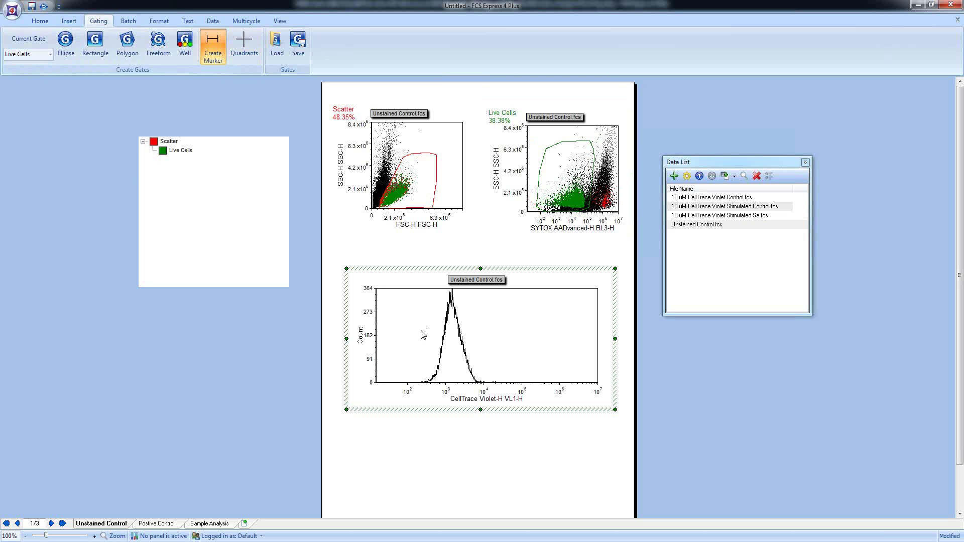
drag(428, 332, 470, 331)
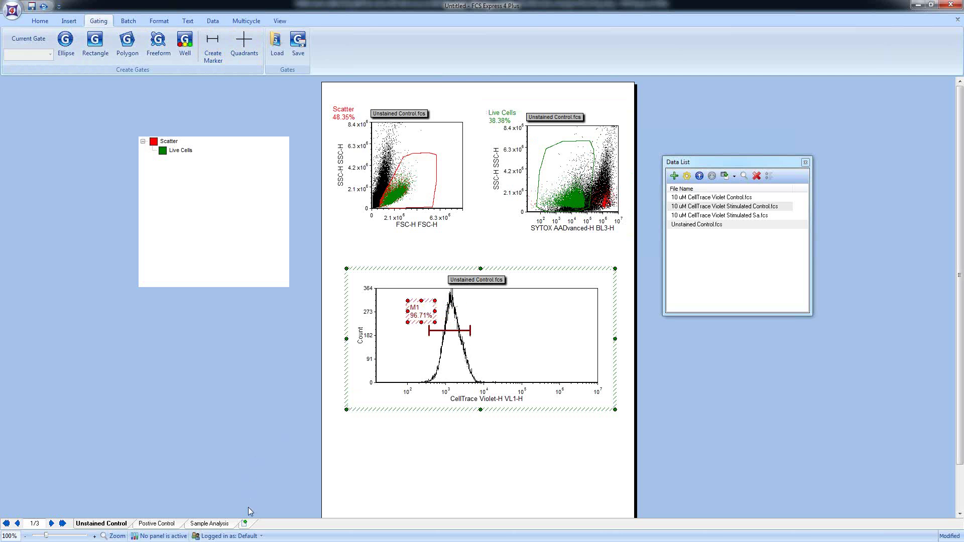
Create a marker across the bright peak on the Postive Control page's histogram and move its label to the peak's left.
click(166, 524)
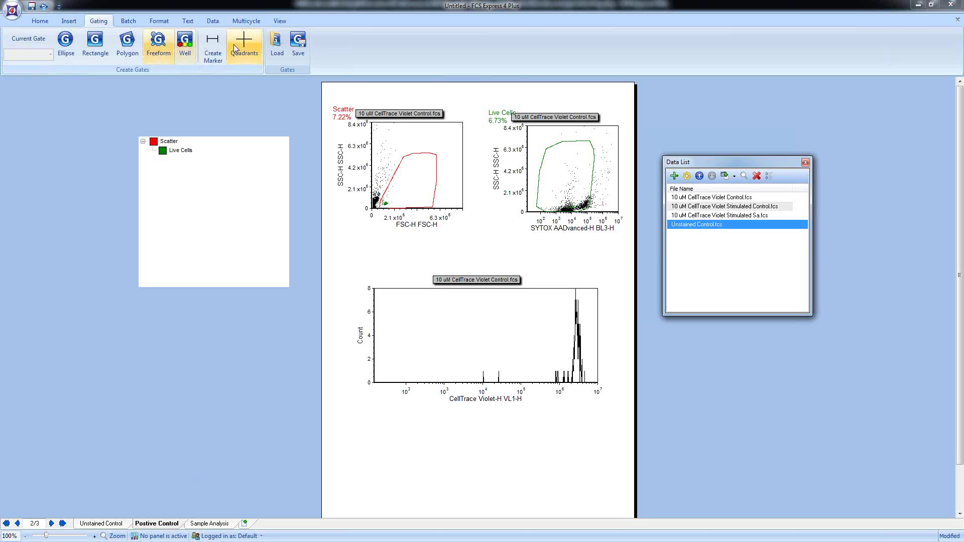
click(213, 46)
drag(571, 321, 591, 321)
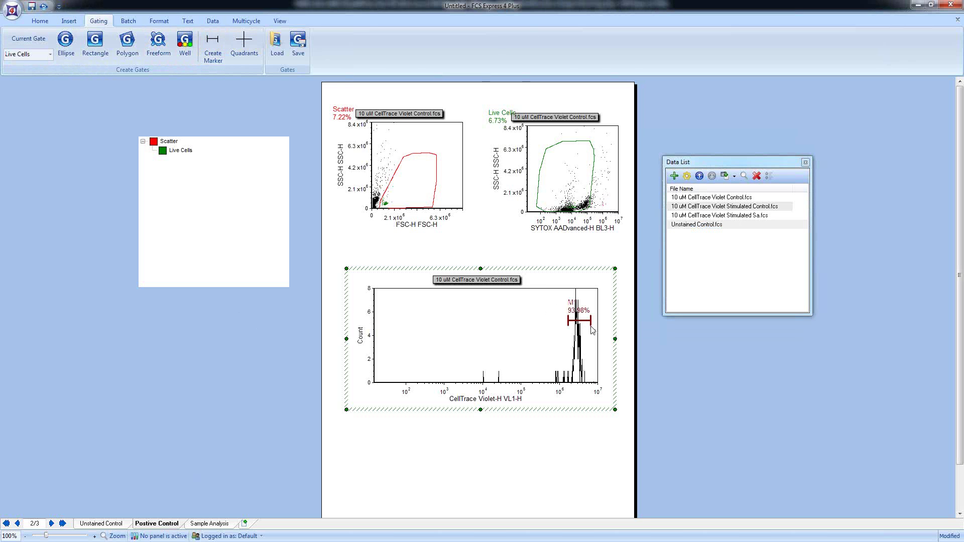
click(245, 390)
click(578, 305)
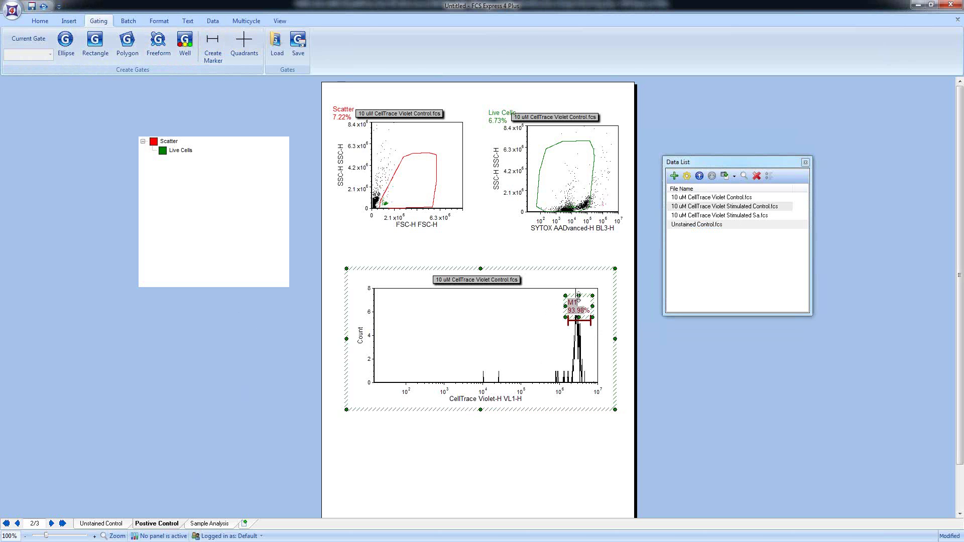
drag(577, 304, 554, 300)
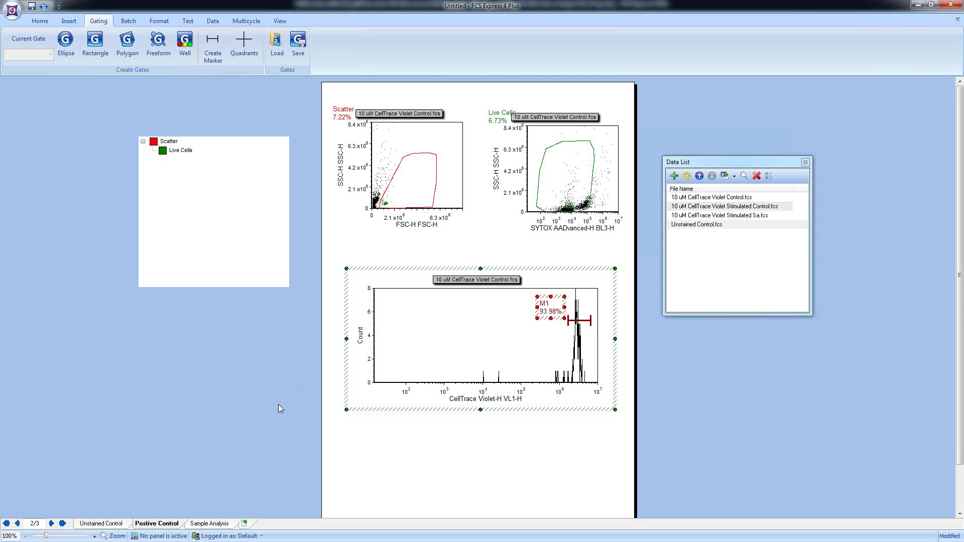
Copy the two gated scatter plots from the Postive Control page onto the Sample Analysis page.
click(413, 158)
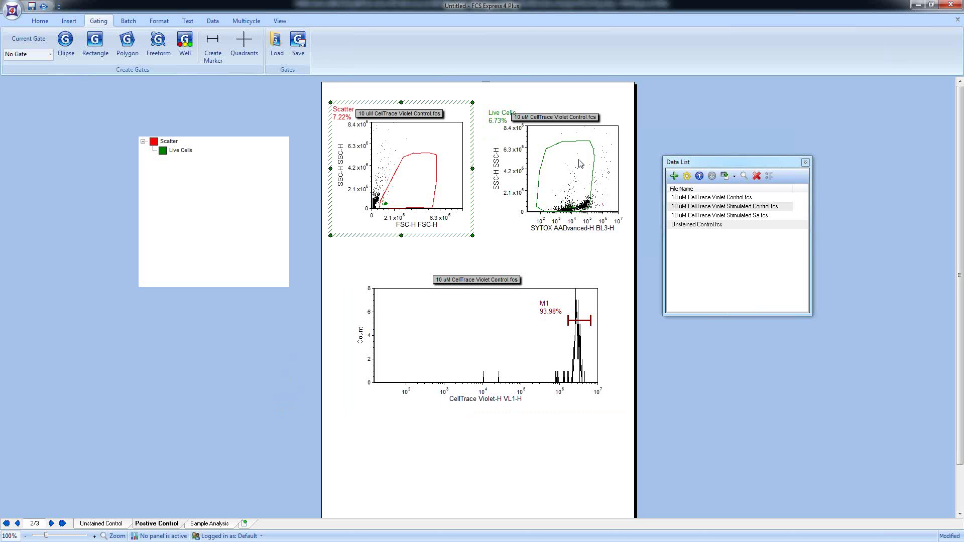
shift+click(568, 159)
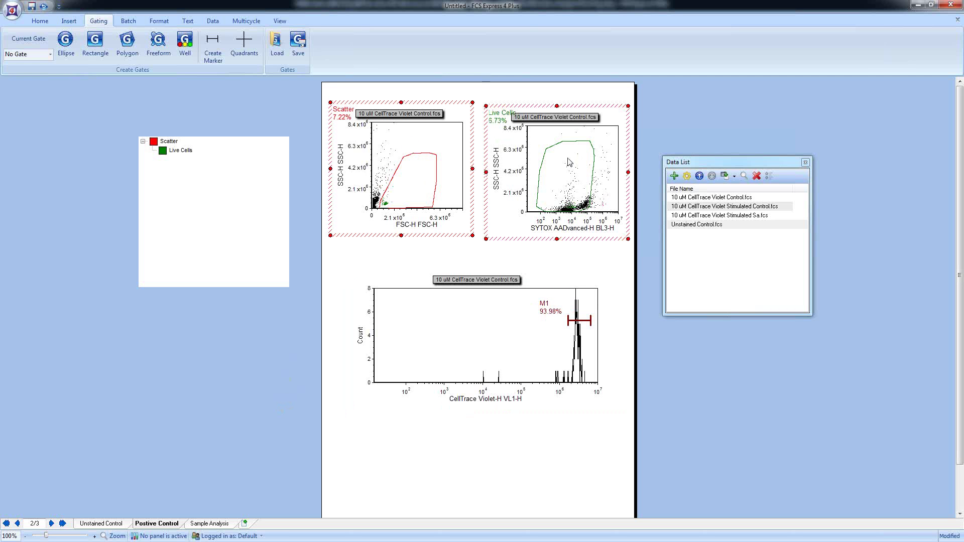
click(209, 524)
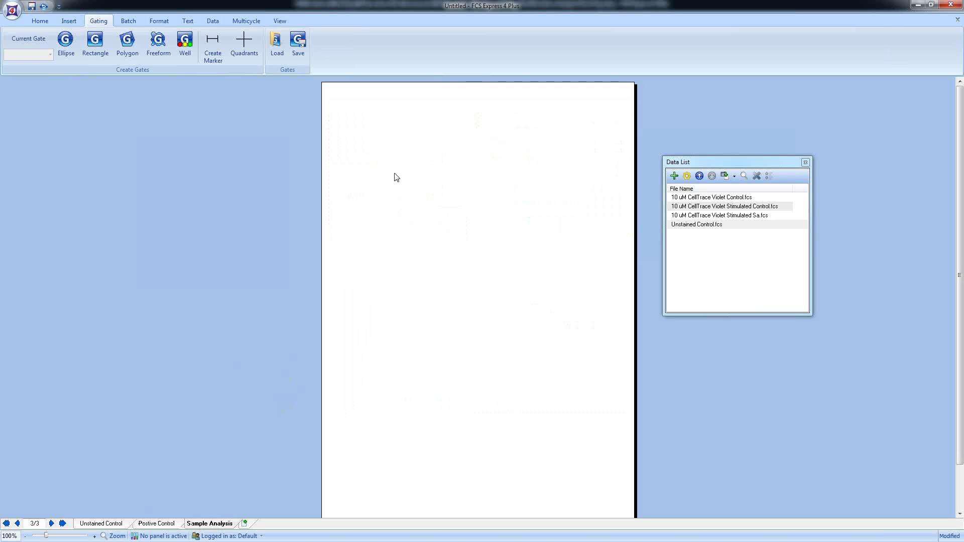
key(ctrl+v)
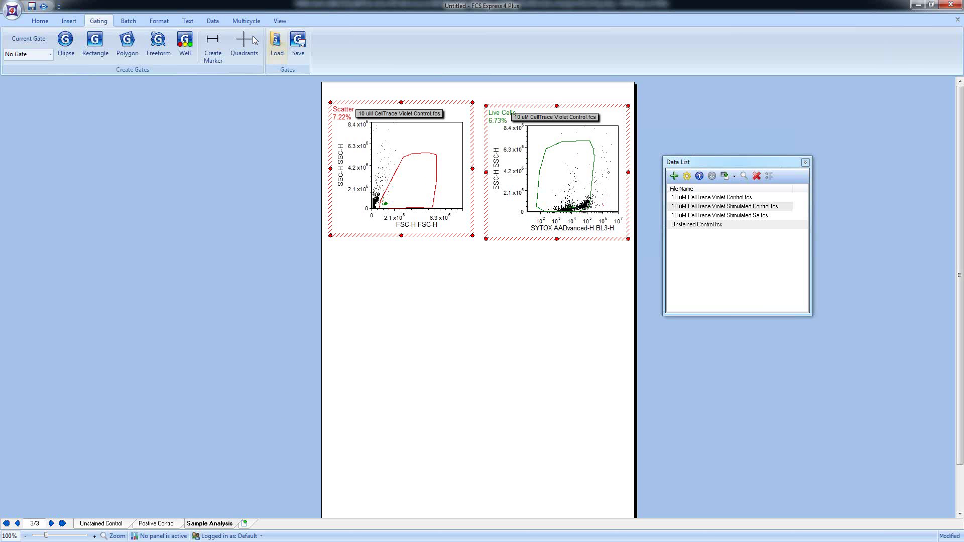
Change the data on only the two Sample Analysis scatter plots to 10 uM CellTrace Violet Stimulated Control.fcs.
click(711, 207)
click(734, 176)
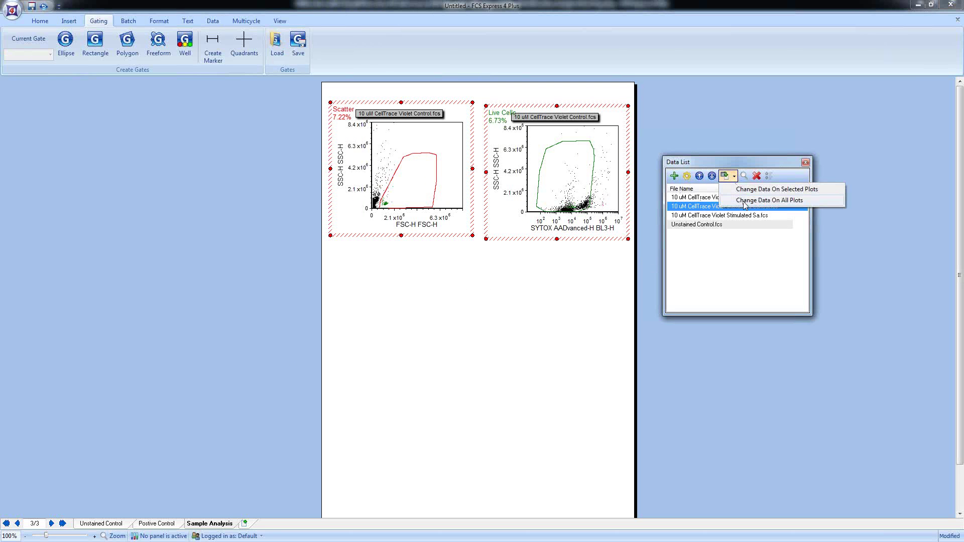
click(746, 201)
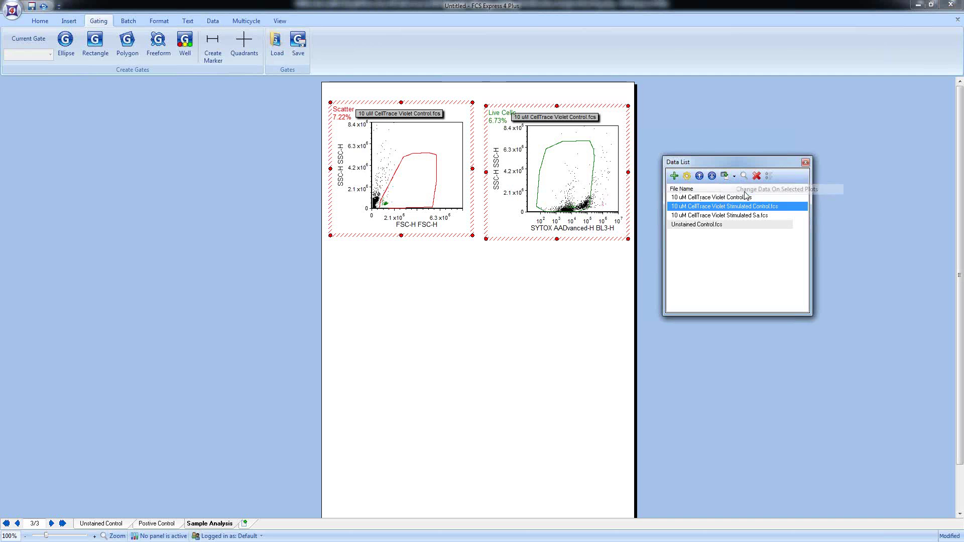
click(203, 243)
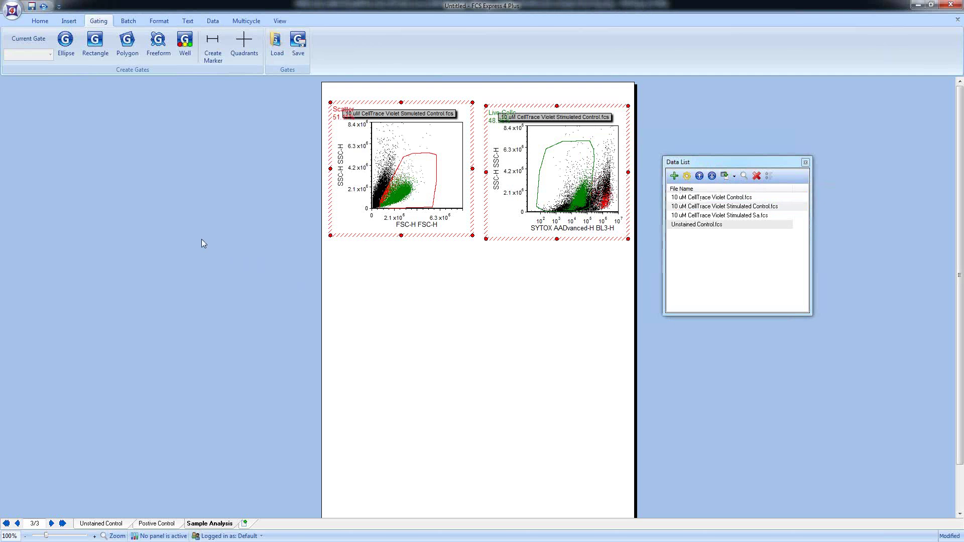
Insert a Proliferation plot beneath the two scatter plots and set its X parameter to CellTrace Violet-H VL1-H.
click(70, 21)
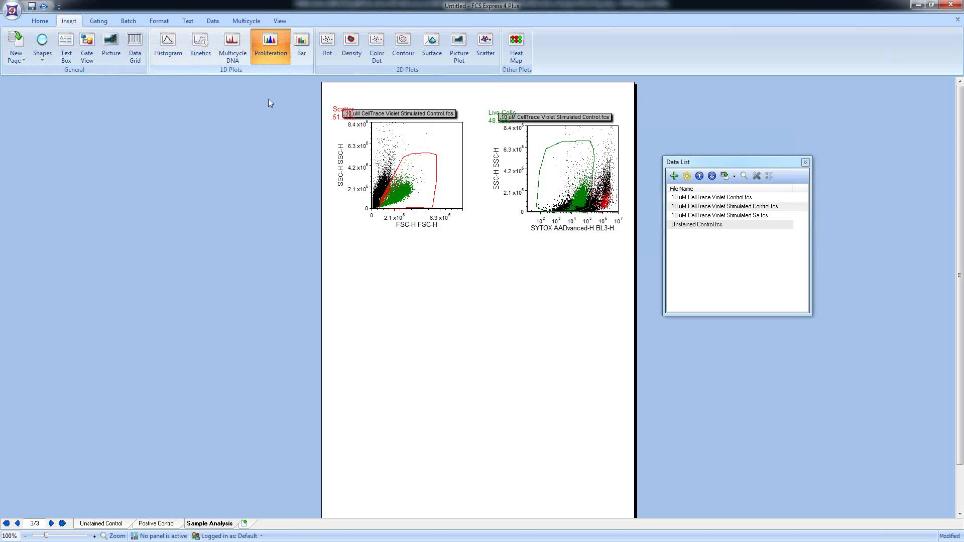
mouse_move(340, 259)
mouse_down()
mouse_move(467, 400)
mouse_move(629, 413)
mouse_up()
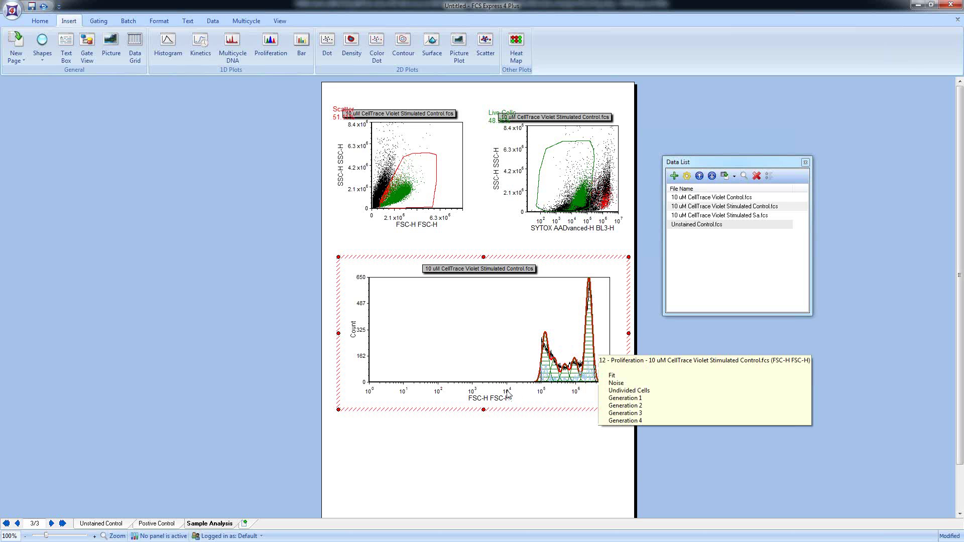
click(482, 400)
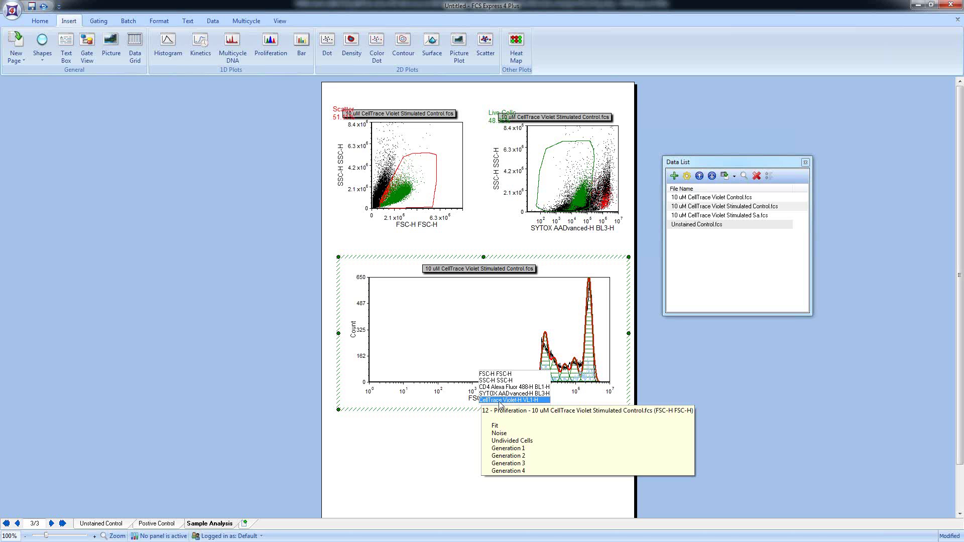
click(499, 401)
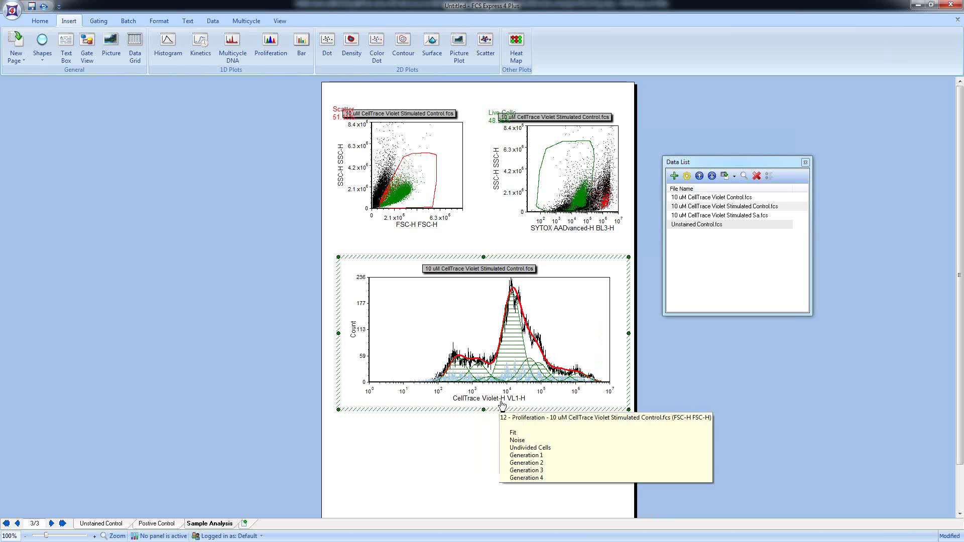
Add a gate view beside the Sample Analysis page and apply its Live Cells gate to the Proliferation plot.
click(99, 21)
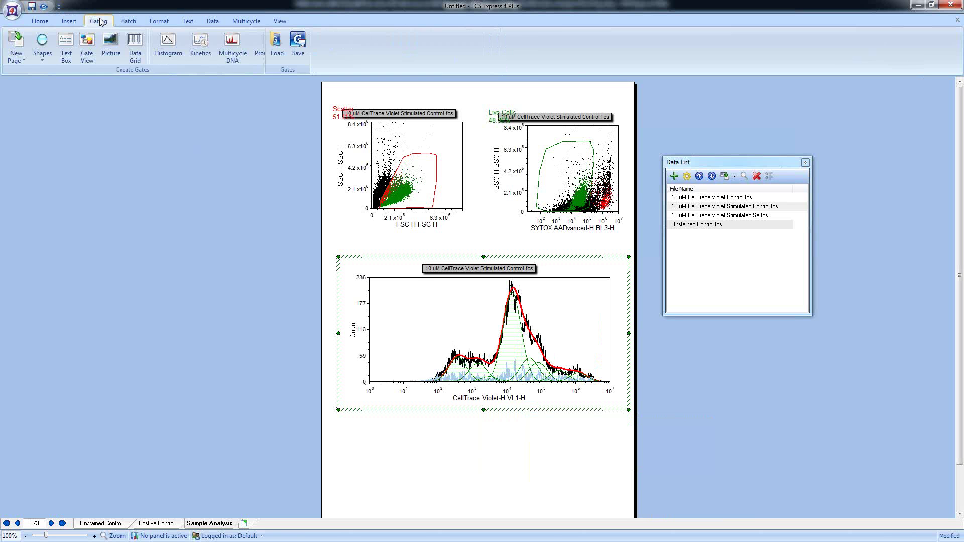
click(69, 21)
drag(140, 159, 299, 336)
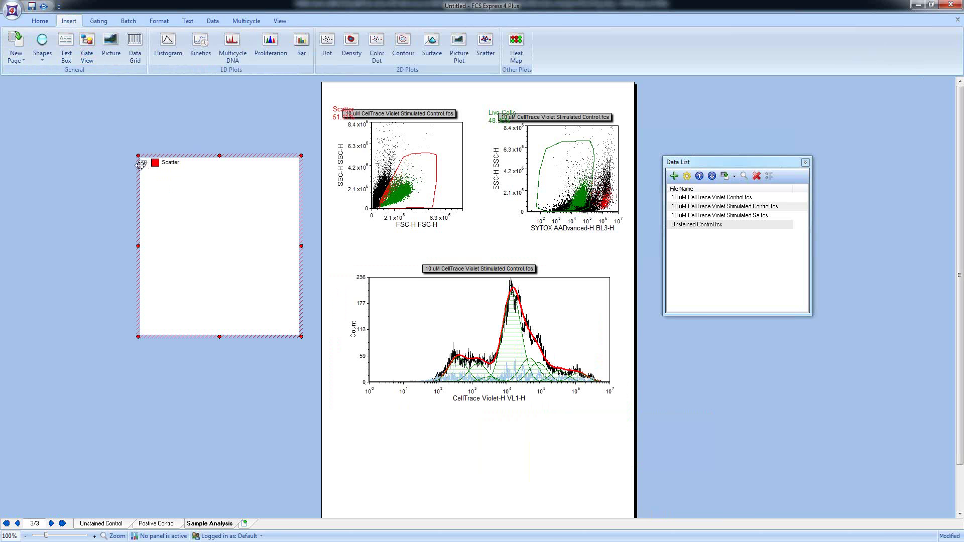
click(144, 162)
mouse_move(164, 175)
mouse_down()
mouse_move(433, 340)
mouse_move(435, 354)
mouse_up()
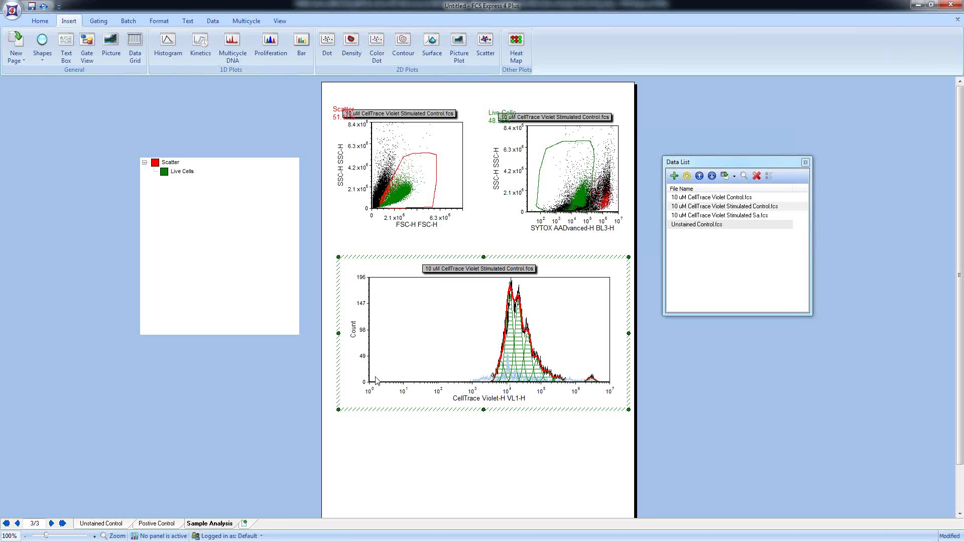
Magnify the Proliferation plot by resolution over the range from just above 10^2 to 10^7.
right_click(484, 346)
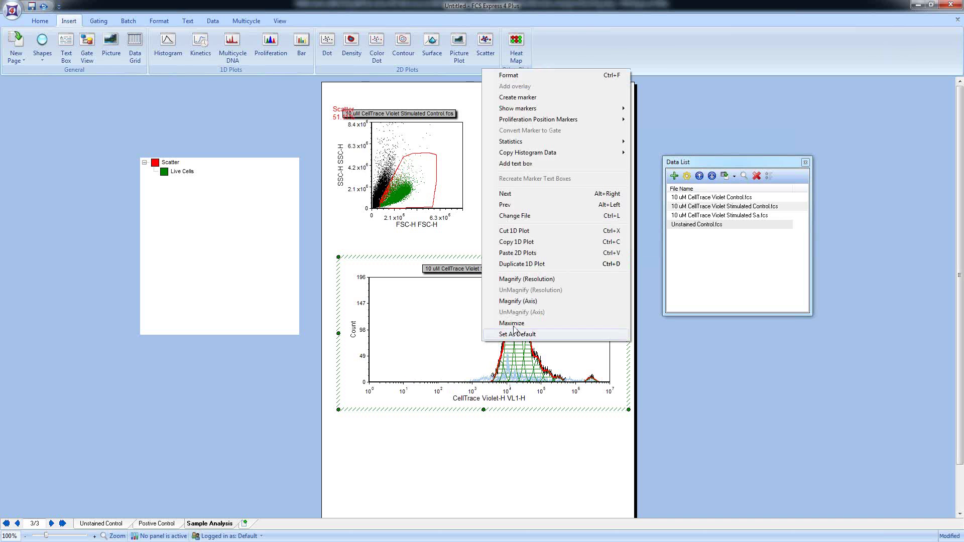
click(519, 279)
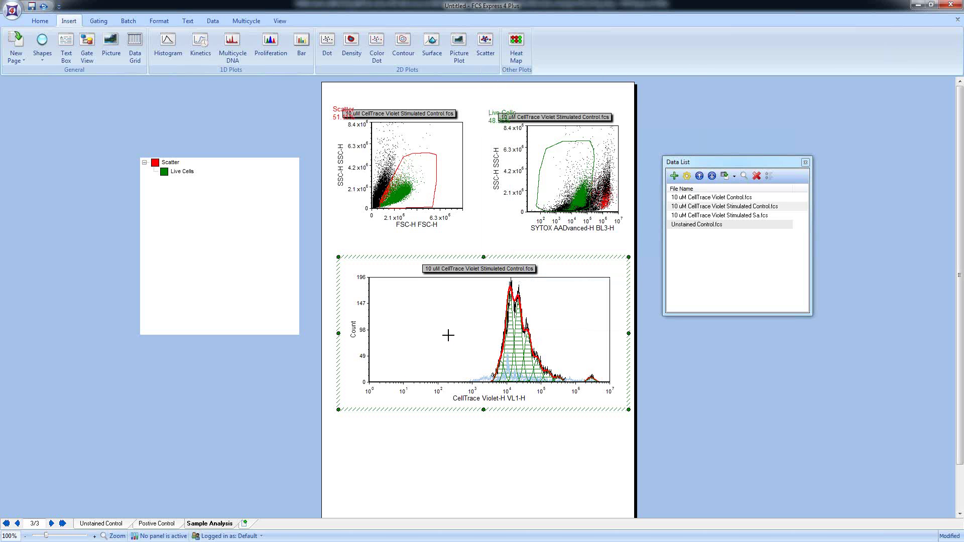
drag(446, 340, 608, 339)
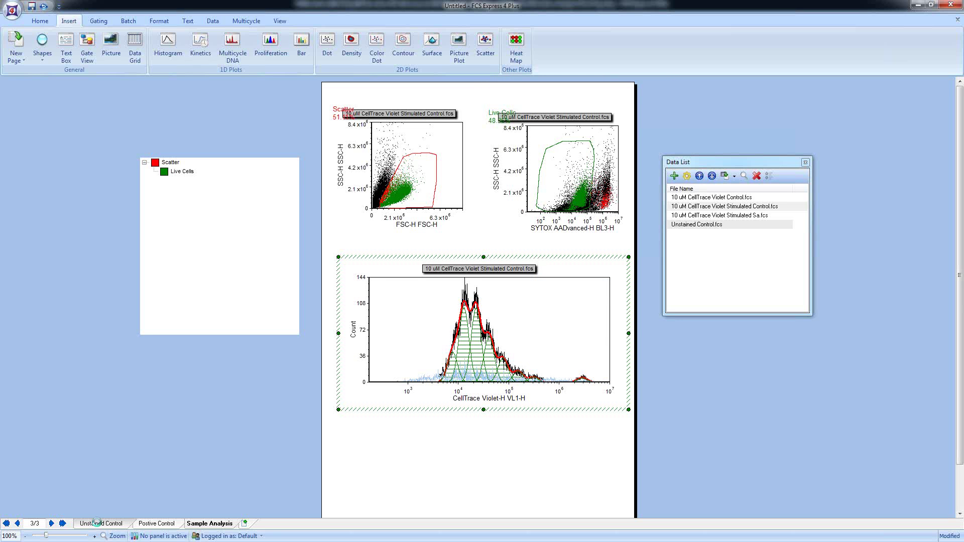
Turn off data file changes during Next/Prev/Batch for the two scatter plots on the Unstained Control page.
click(102, 525)
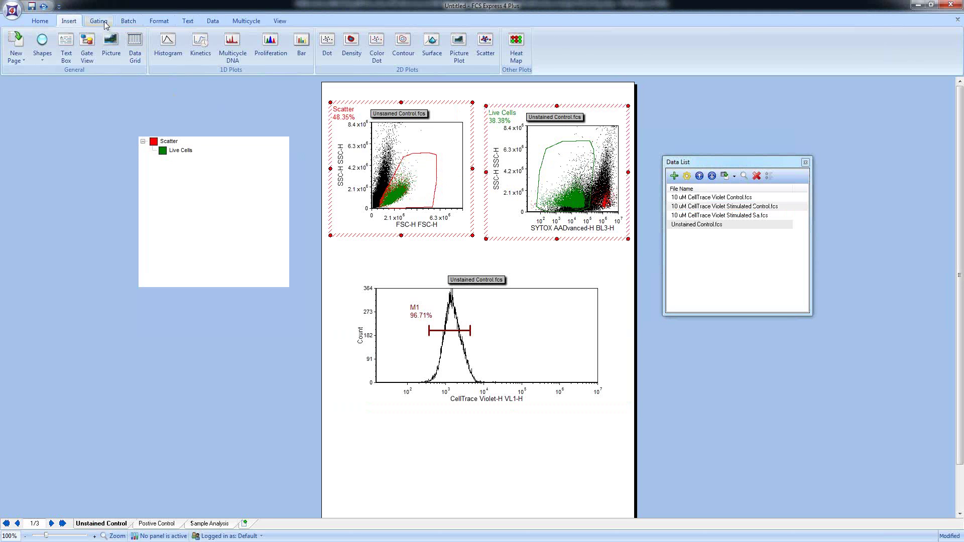
click(159, 23)
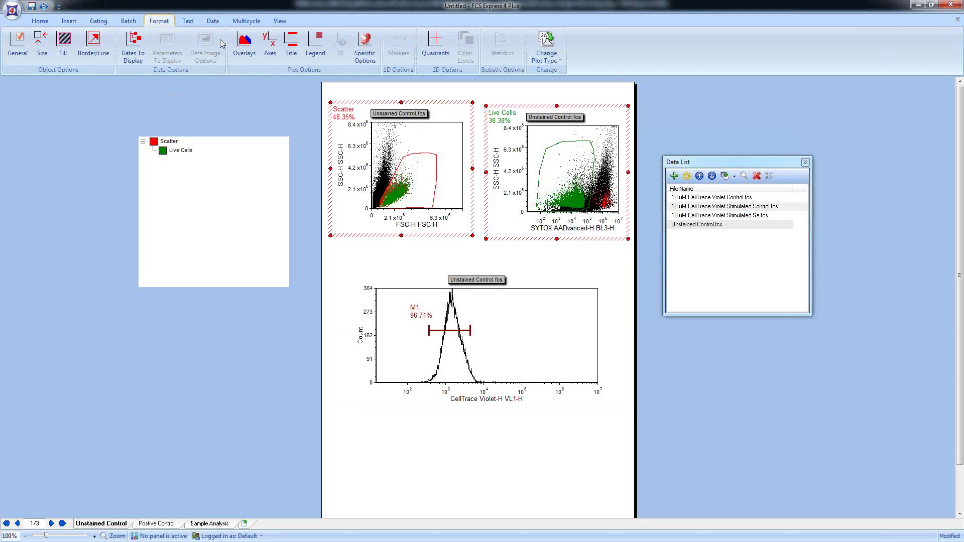
click(245, 49)
click(463, 301)
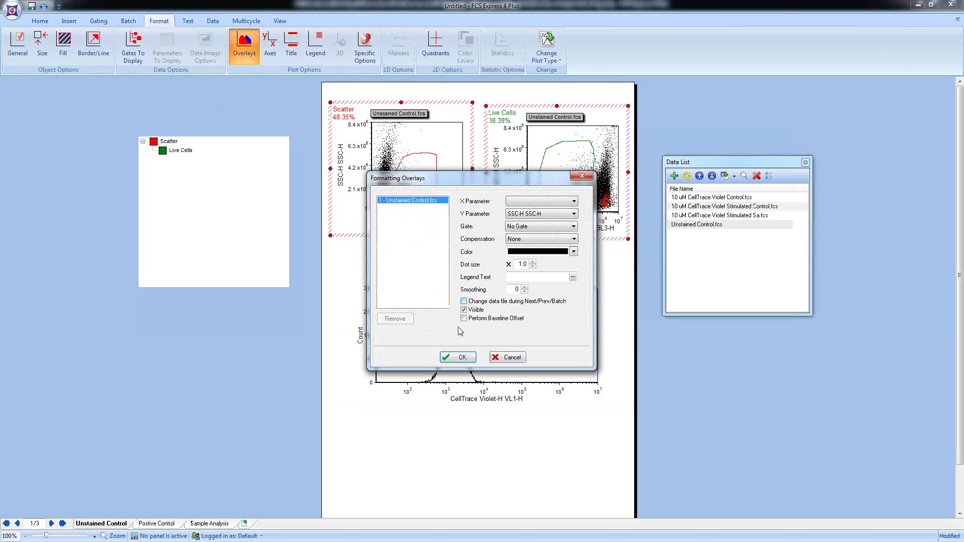
click(458, 358)
Turn off data file changes during Next/Prev/Batch for the two scatter plots on the Postive Control page.
click(164, 523)
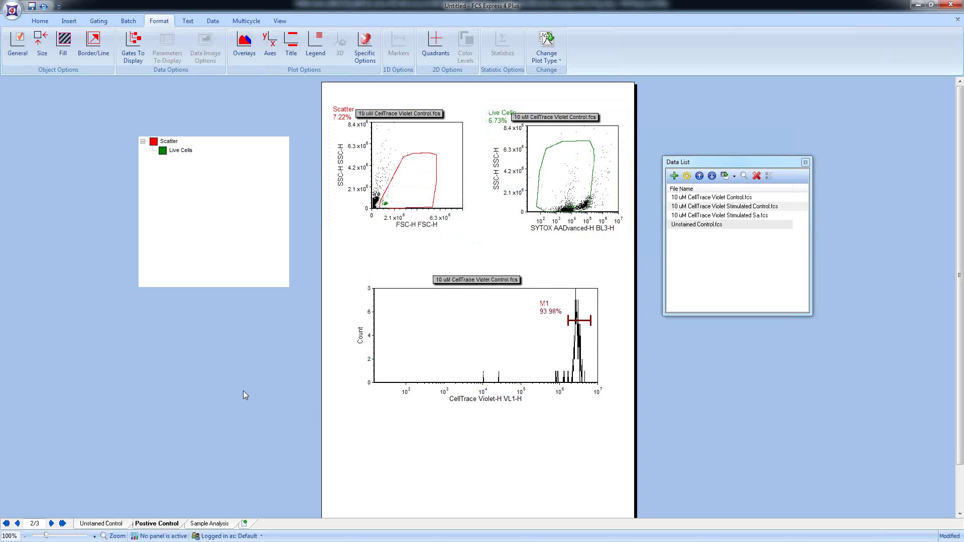
click(410, 160)
ctrl+click(567, 171)
click(244, 45)
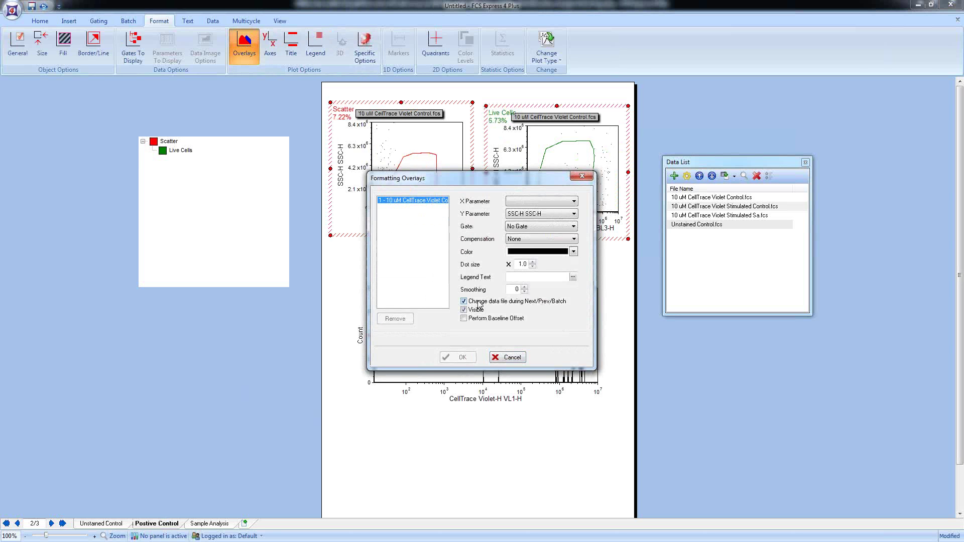
click(457, 357)
Compare the Sample Analysis proliferation fit with the marked CellTrace Violet peaks on the Postive Control and Unstained Control pages.
click(209, 523)
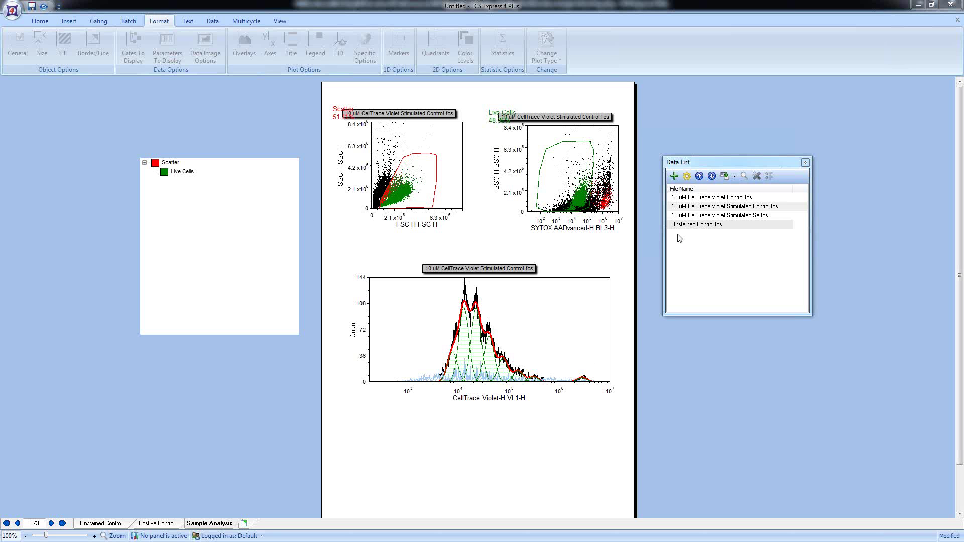
click(583, 381)
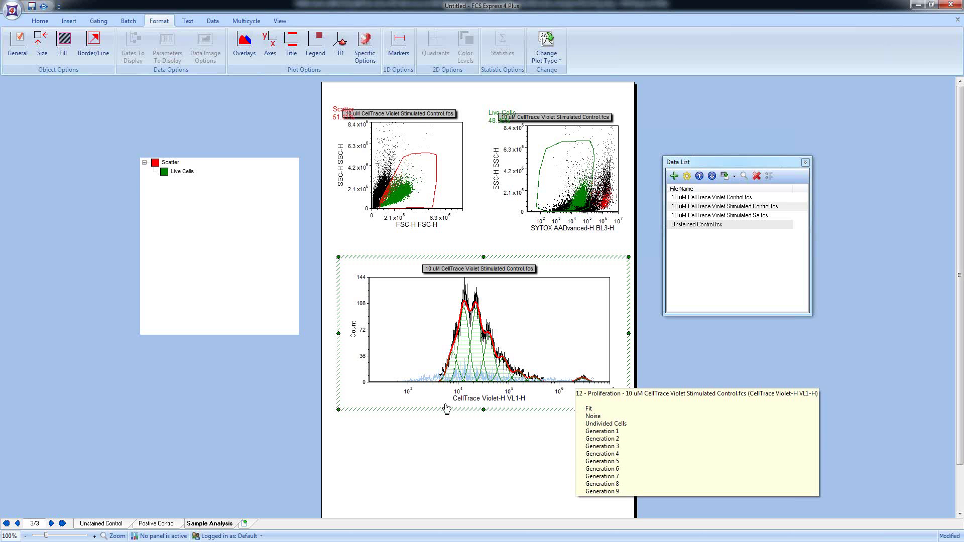
click(156, 523)
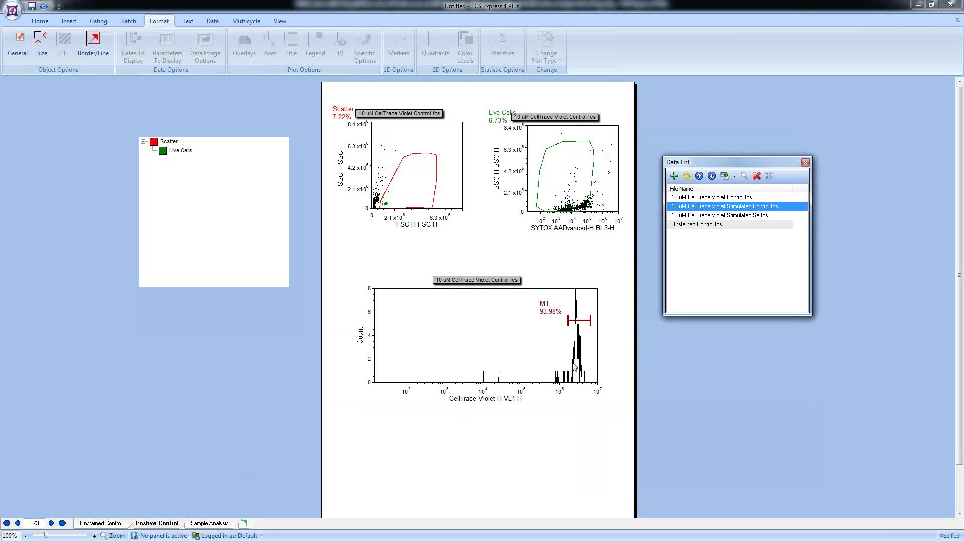
click(200, 524)
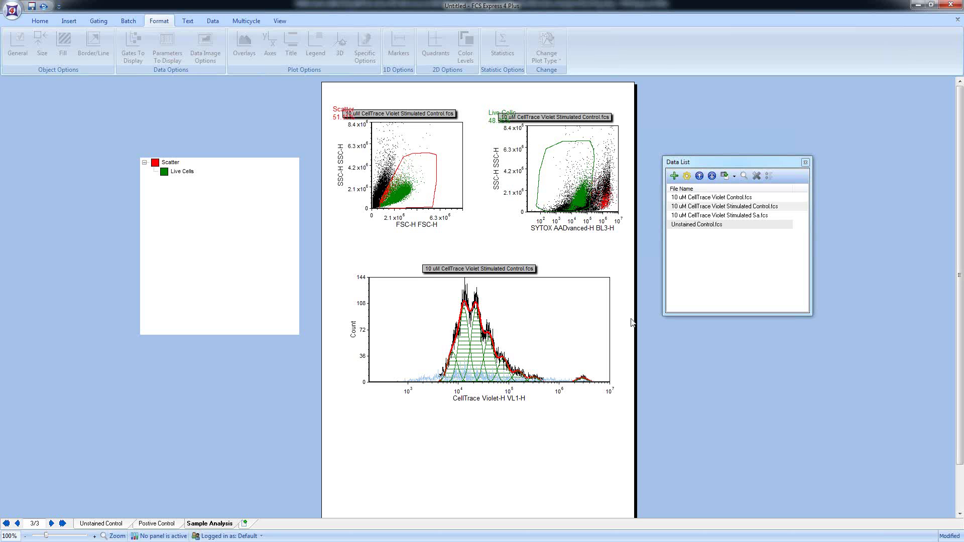
mouse_move(585, 366)
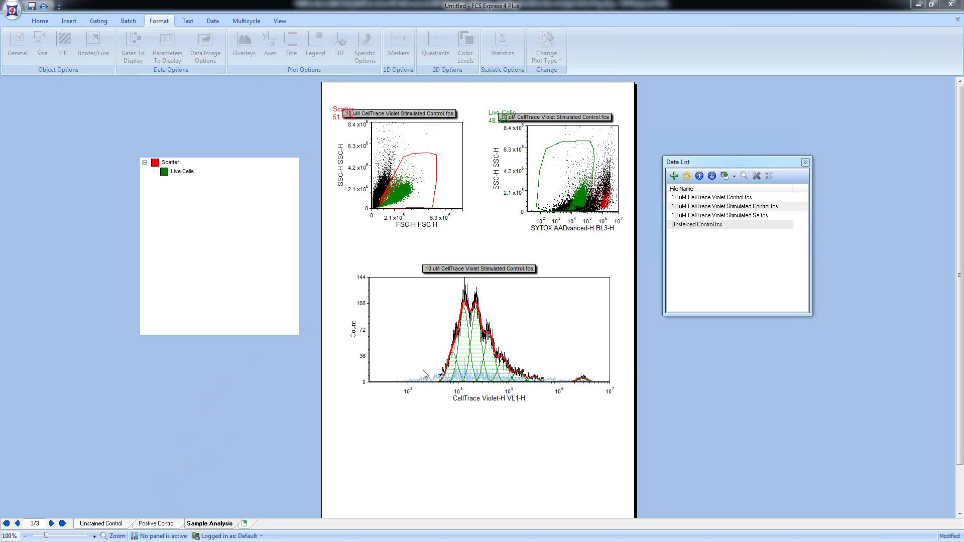
click(101, 523)
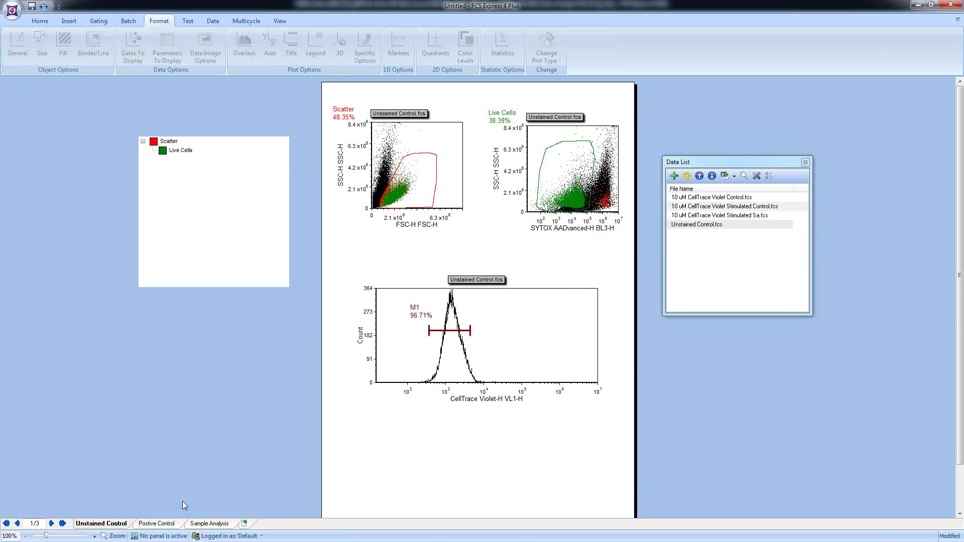
click(157, 524)
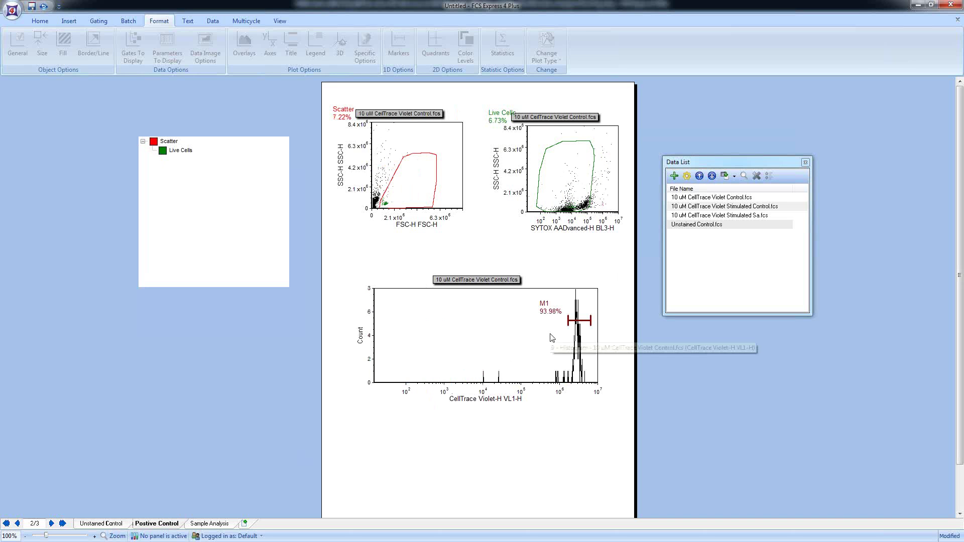
click(210, 524)
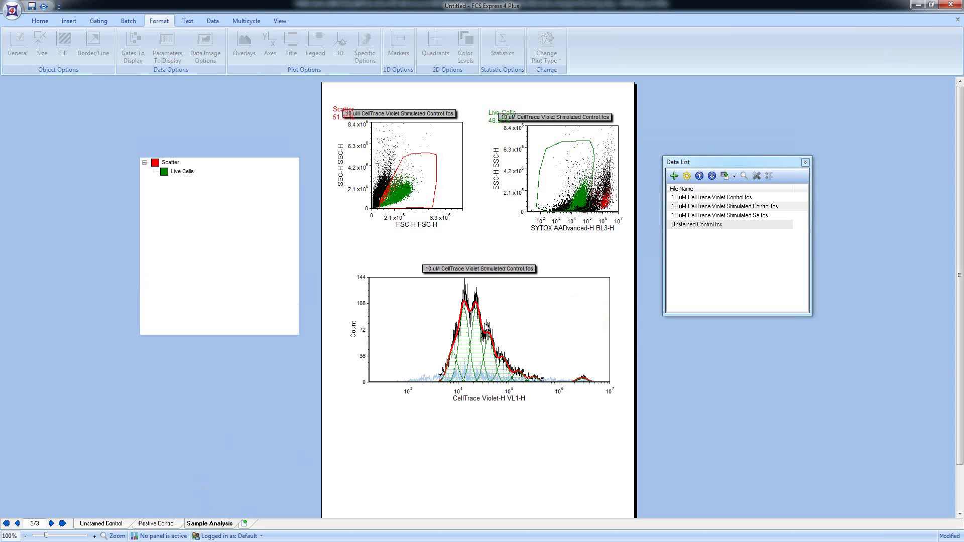
Turn on Use Fixed Starting Generation in the Proliferation plot's fit parameters and clear its value.
right_click(473, 331)
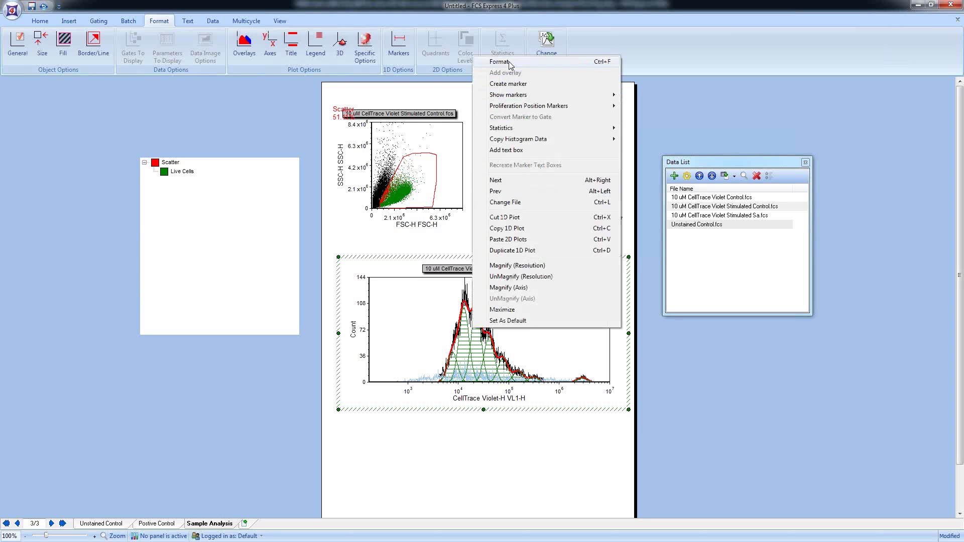
click(510, 61)
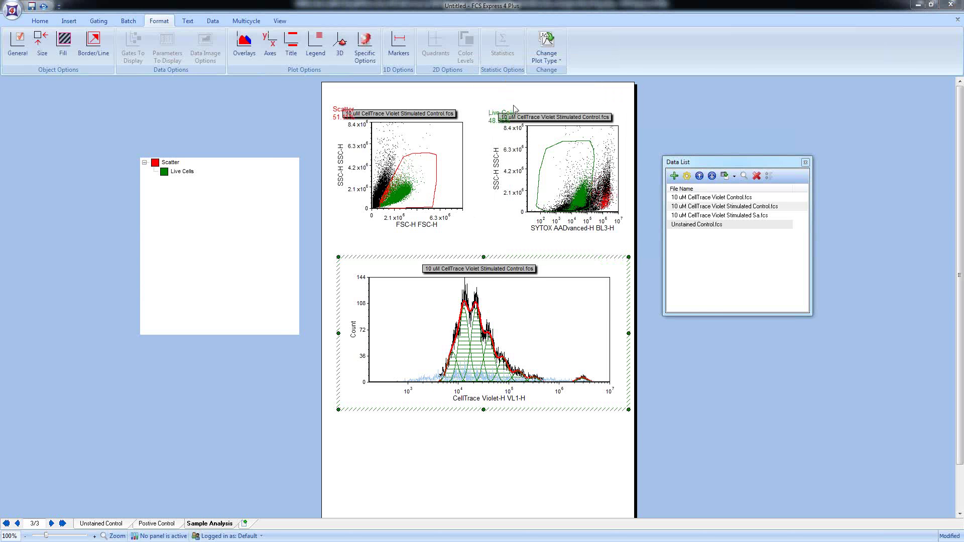
drag(378, 110, 207, 86)
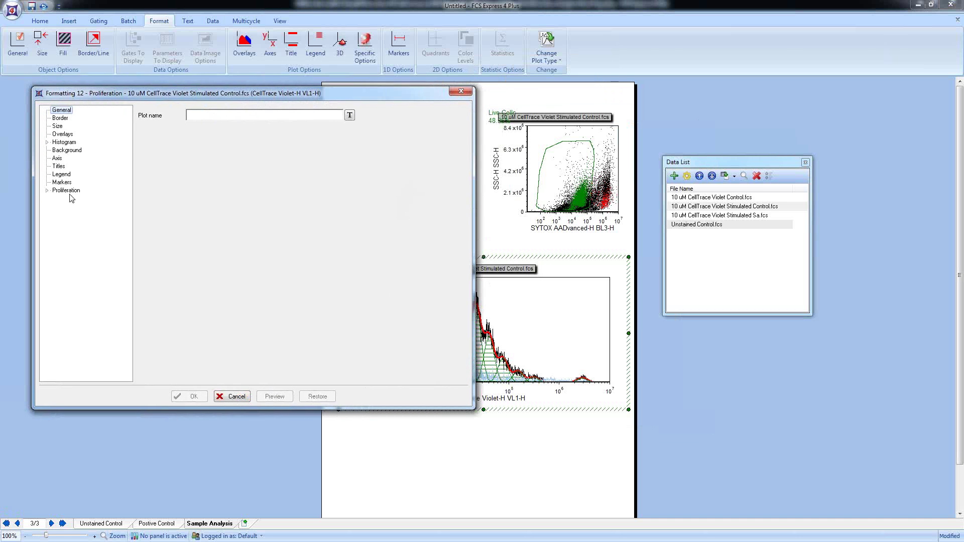
click(47, 191)
click(76, 200)
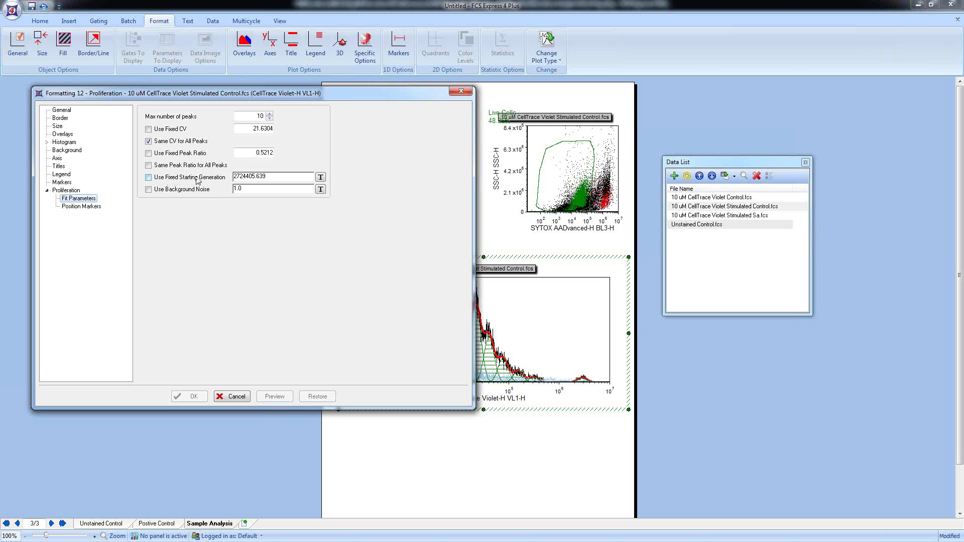
click(149, 178)
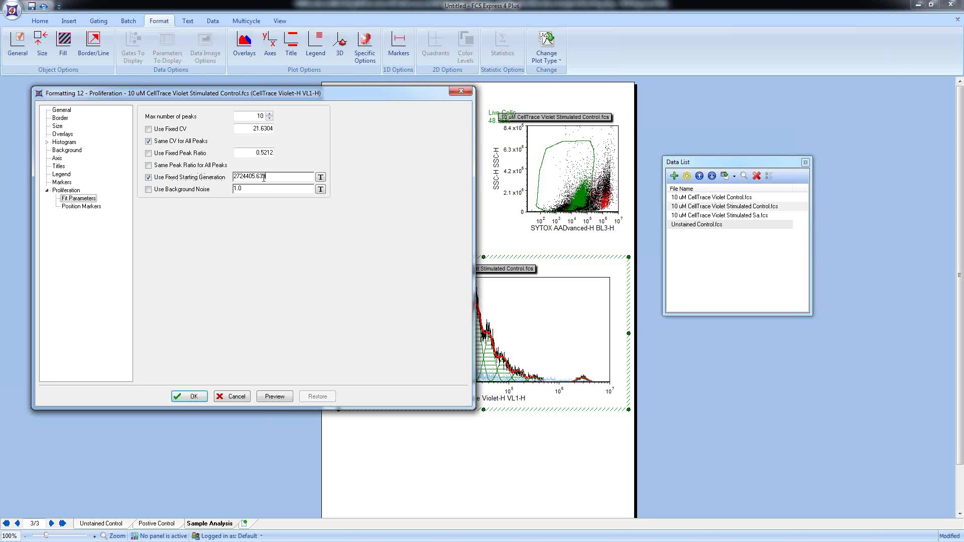
drag(266, 177, 229, 177)
key(BackSpace)
Insert a statistic token as the fixed starting generation, using the Median in marker M1 of the Postive Control CellTrace Violet histogram.
click(320, 180)
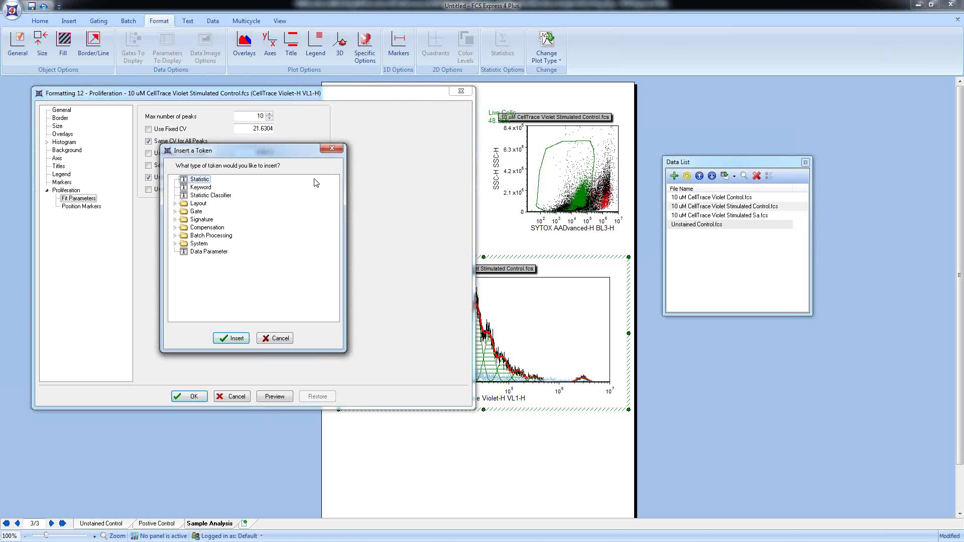
click(233, 337)
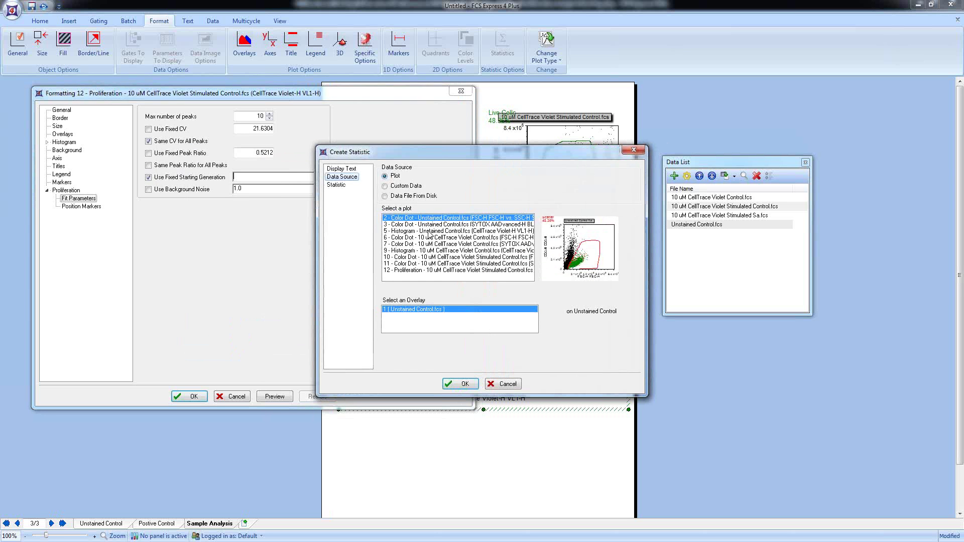
click(434, 232)
click(416, 251)
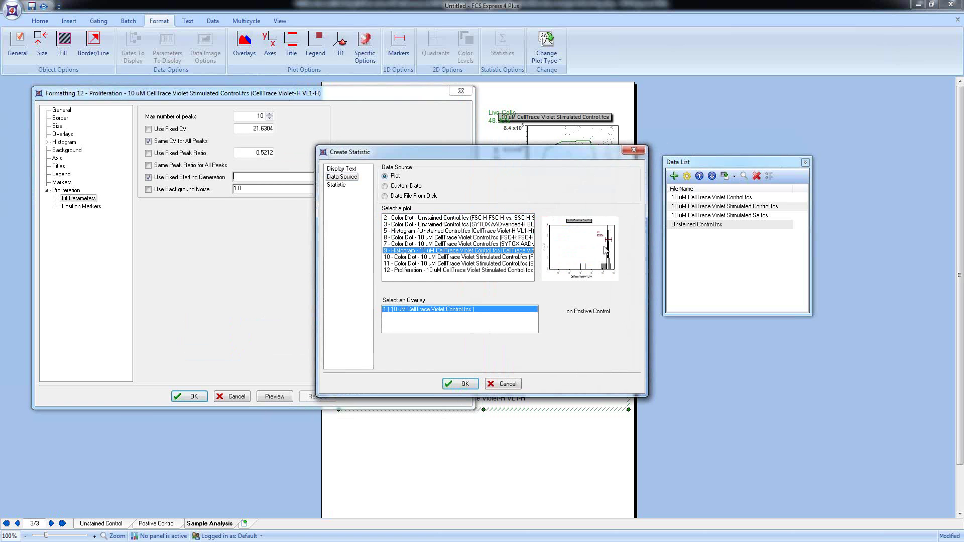
click(337, 185)
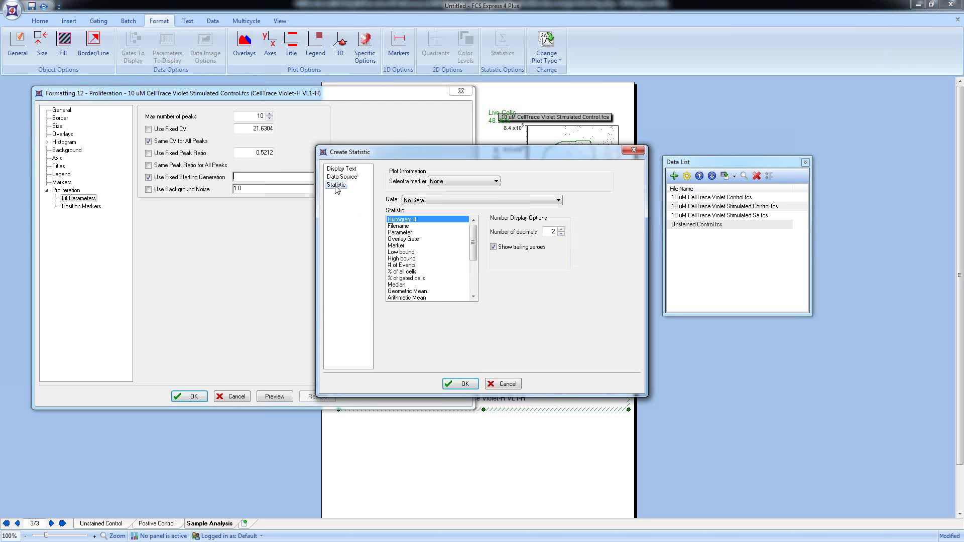
click(441, 181)
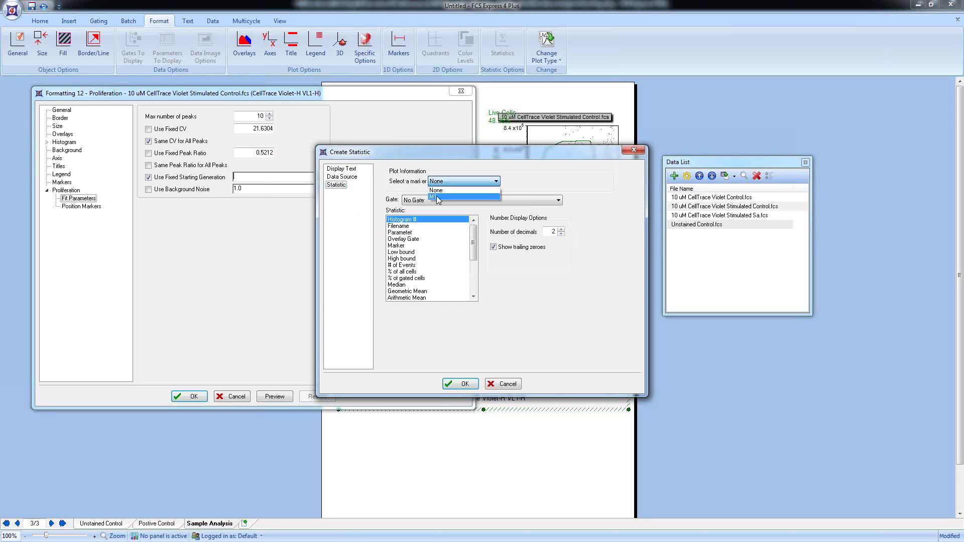
click(438, 198)
click(404, 285)
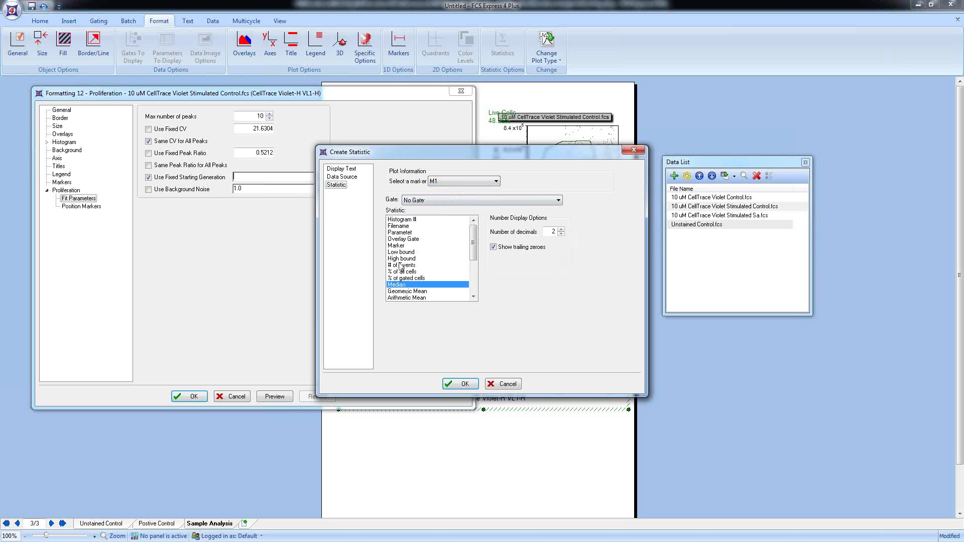
click(456, 384)
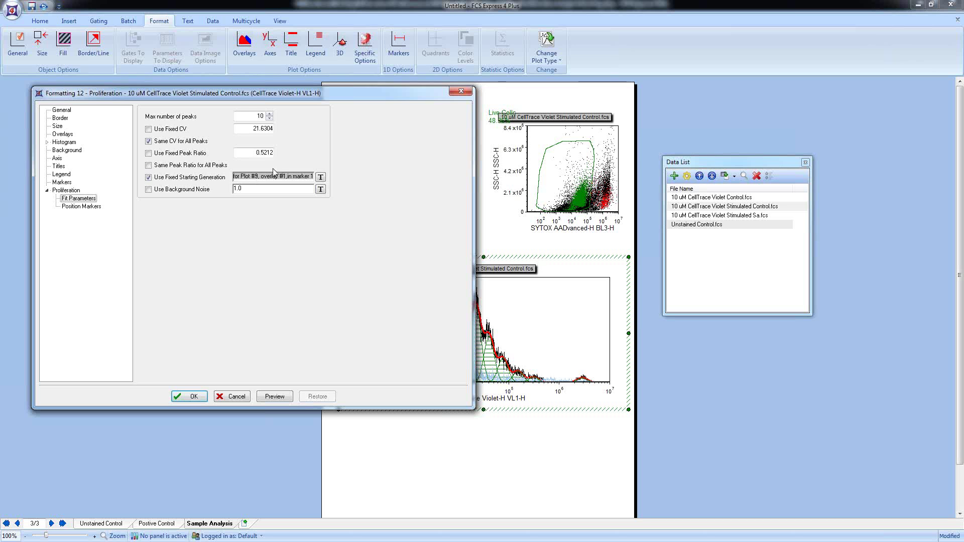
Turn on Use Background Noise, linked to the Median in marker M1 of the Unstained Control histogram, and apply the fit parameters.
click(149, 190)
drag(246, 190, 228, 189)
key(Delete)
click(321, 190)
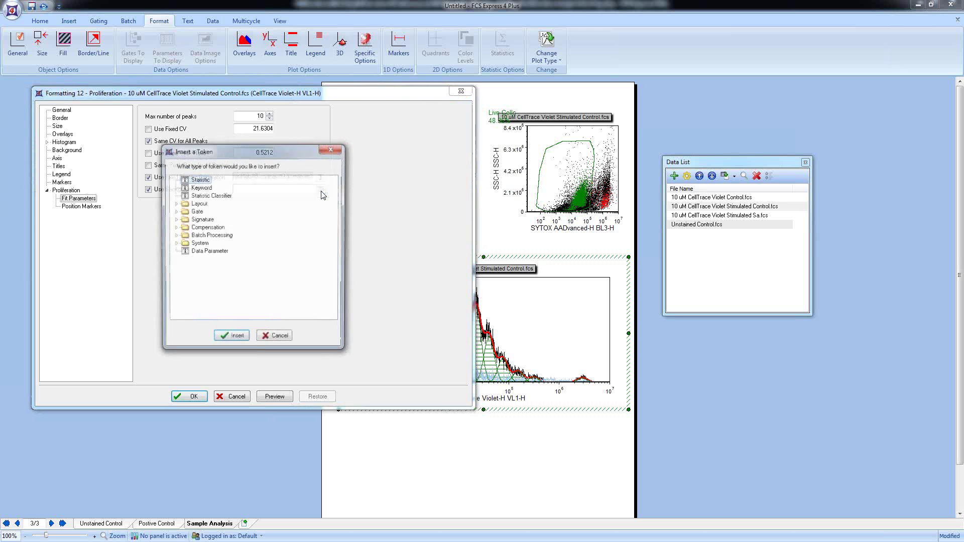
click(226, 338)
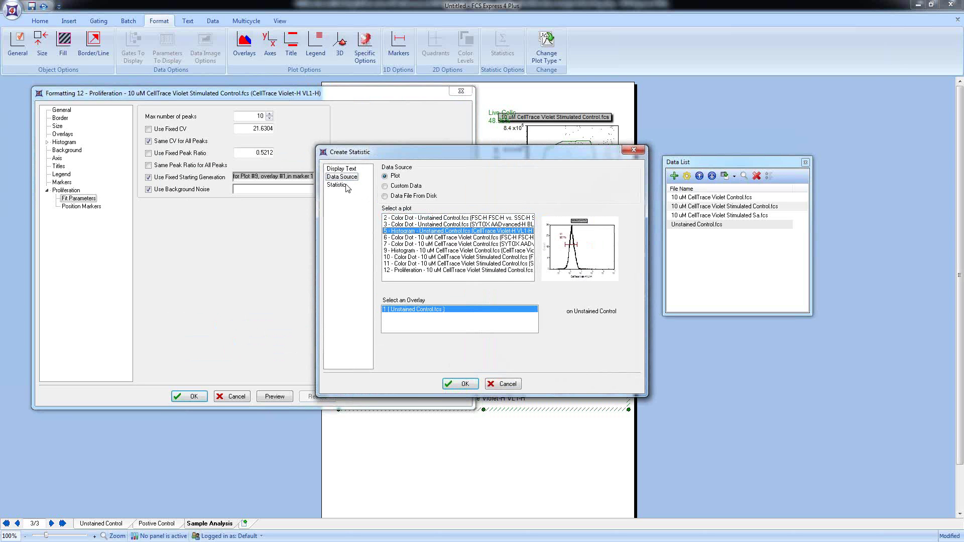
click(336, 185)
click(463, 181)
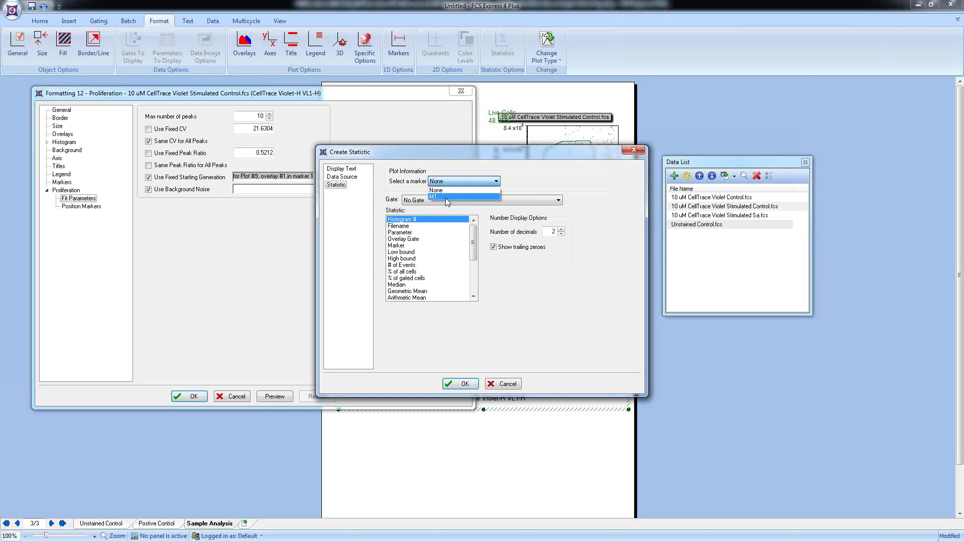
click(445, 197)
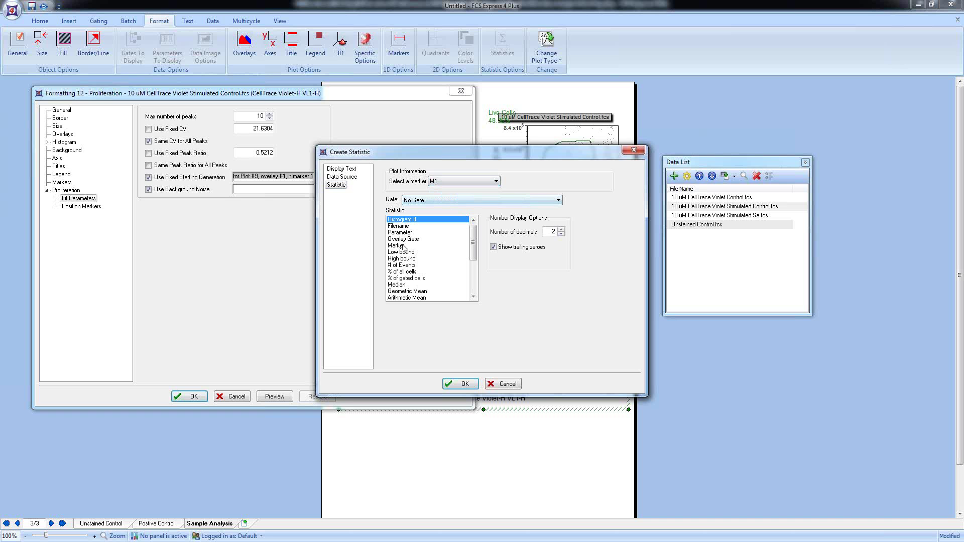
click(404, 284)
click(461, 384)
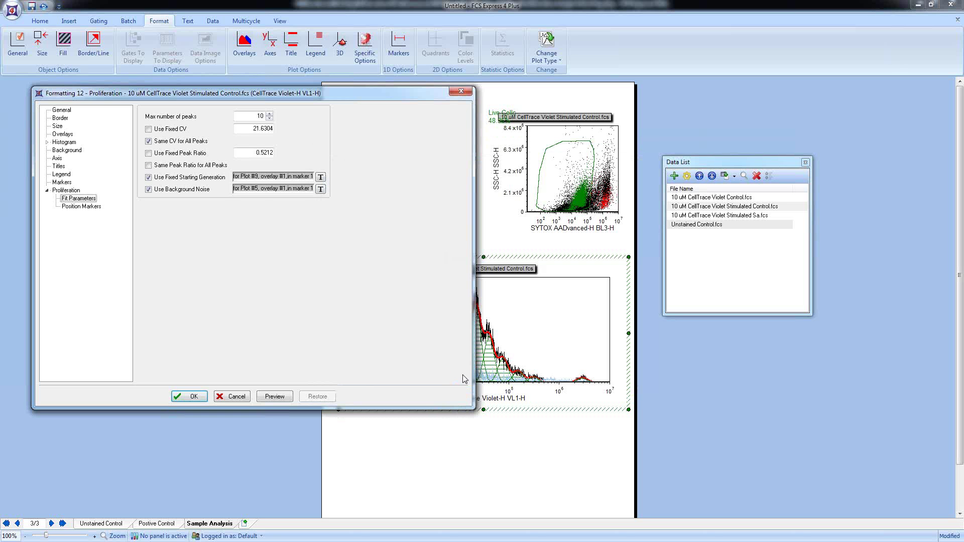
click(199, 400)
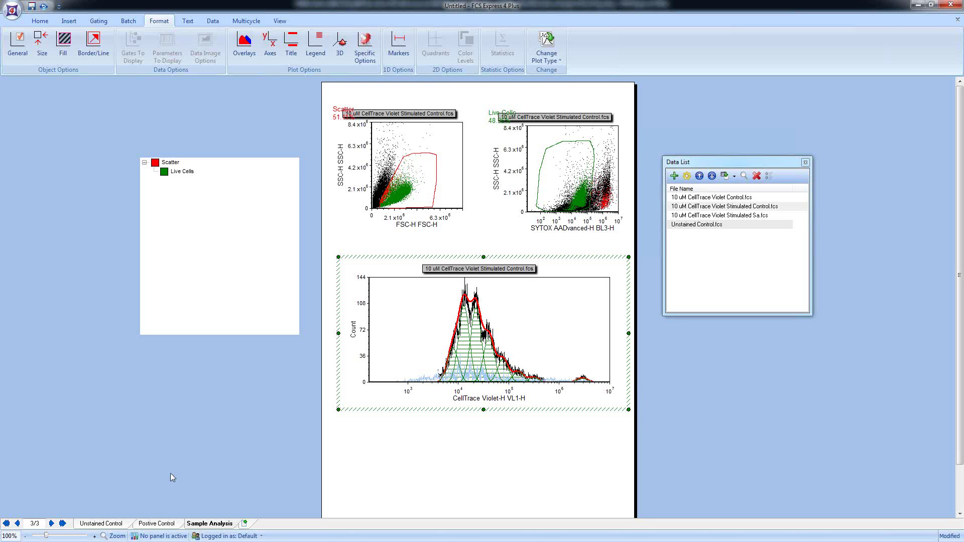
Show the Sample Analysis and Postive Control pages side by side in the two-page vertical view, with the Data List closed.
click(282, 21)
click(307, 47)
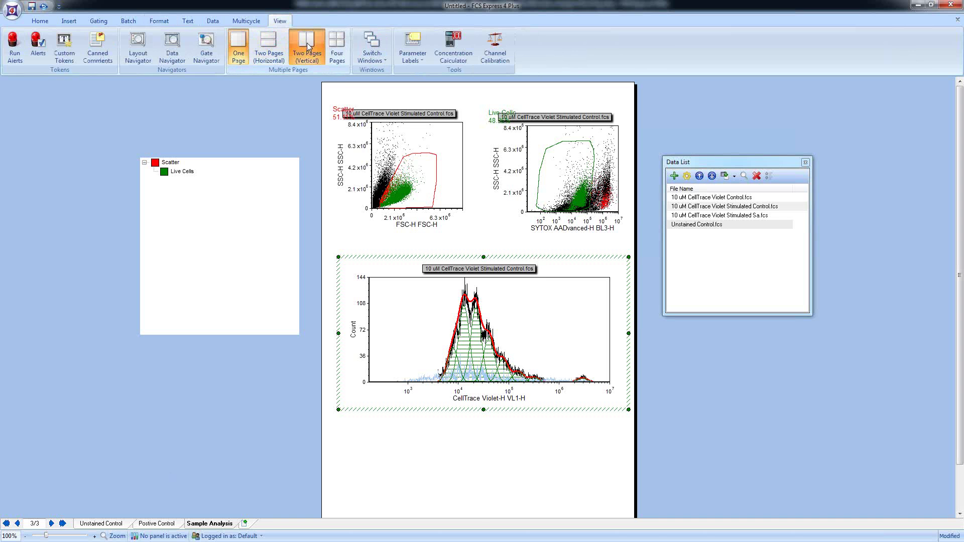
click(806, 163)
click(641, 524)
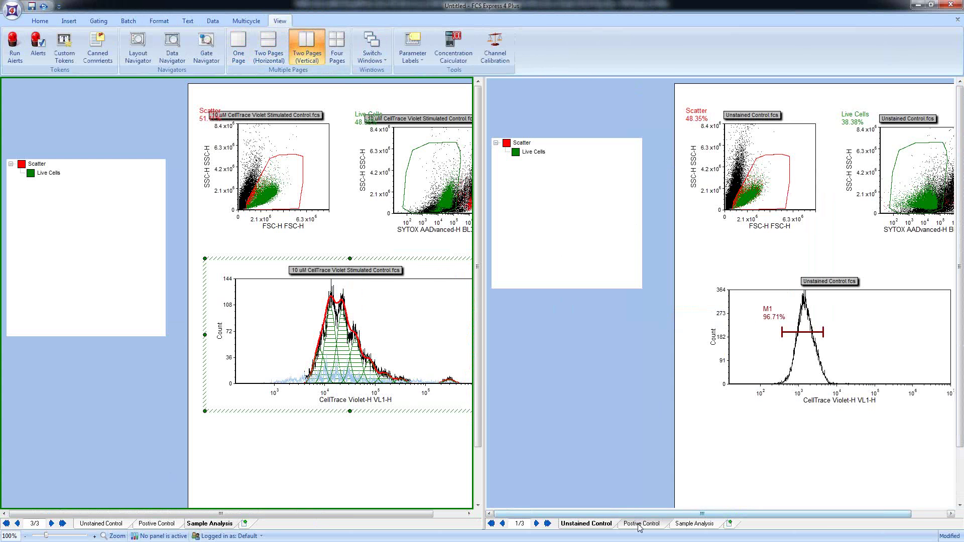
drag(371, 514, 435, 513)
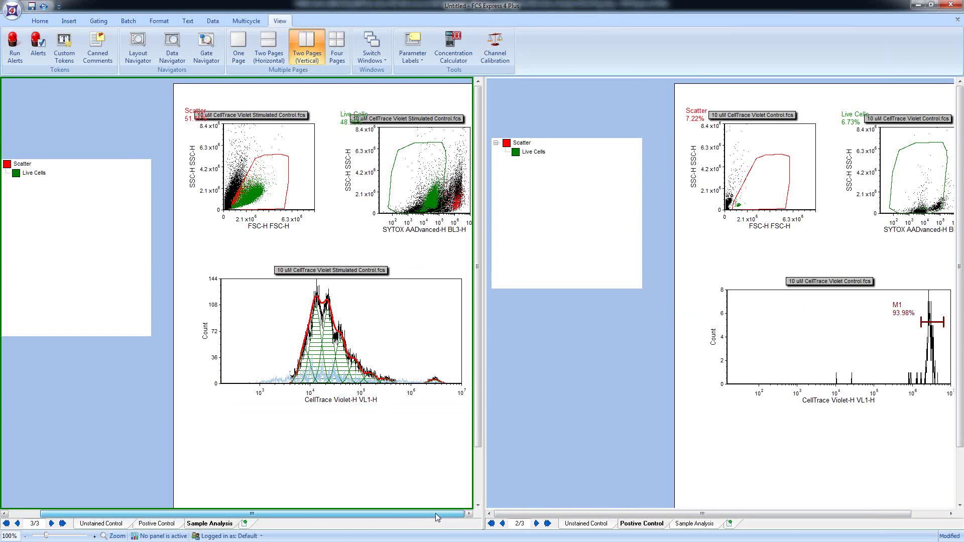
drag(478, 429, 500, 430)
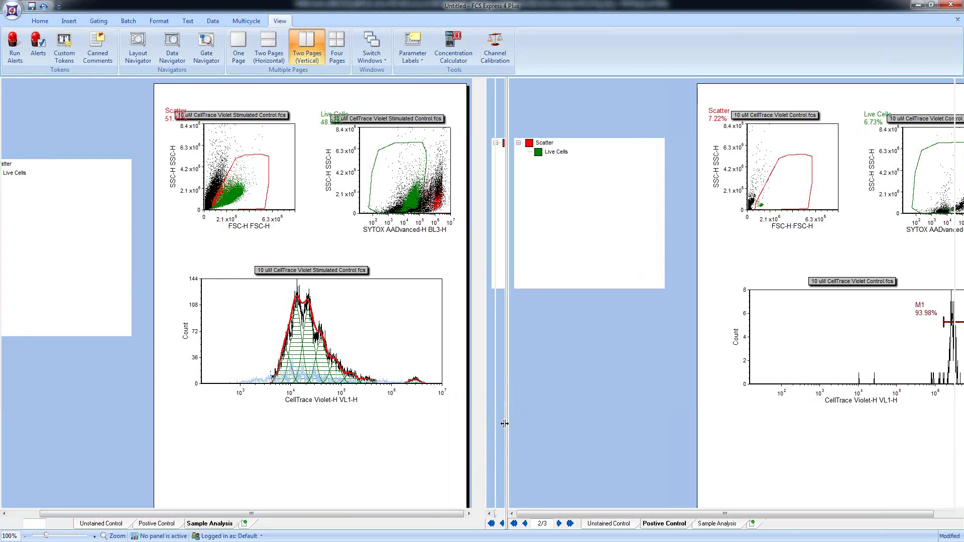
drag(758, 514, 810, 514)
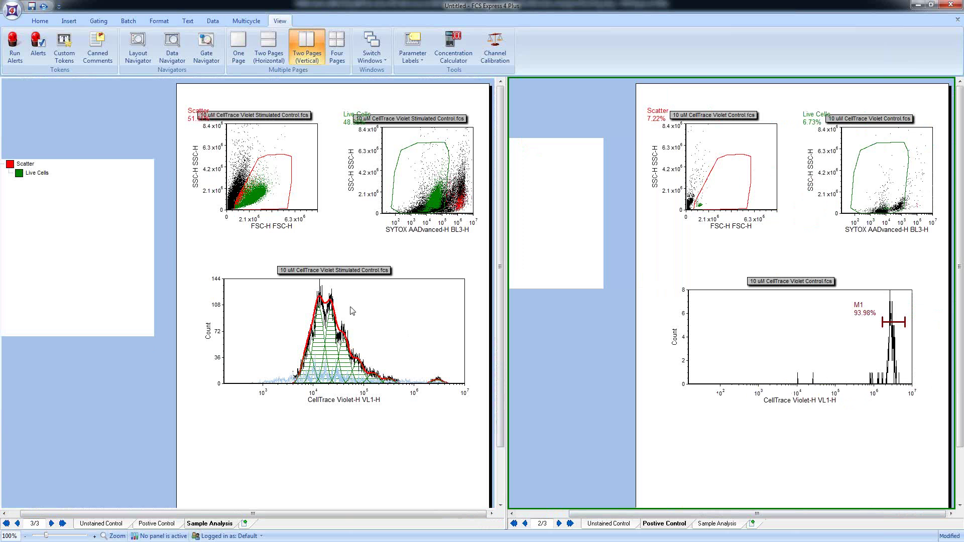
Test the linked fit by moving the M1 marker on the Postive Control histogram below the main peak and back around it.
click(891, 324)
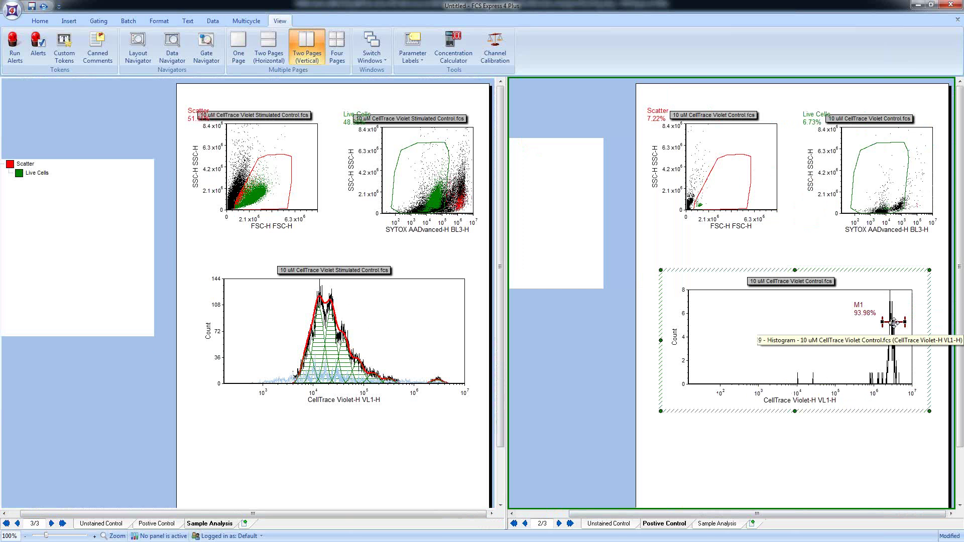
drag(892, 323, 885, 324)
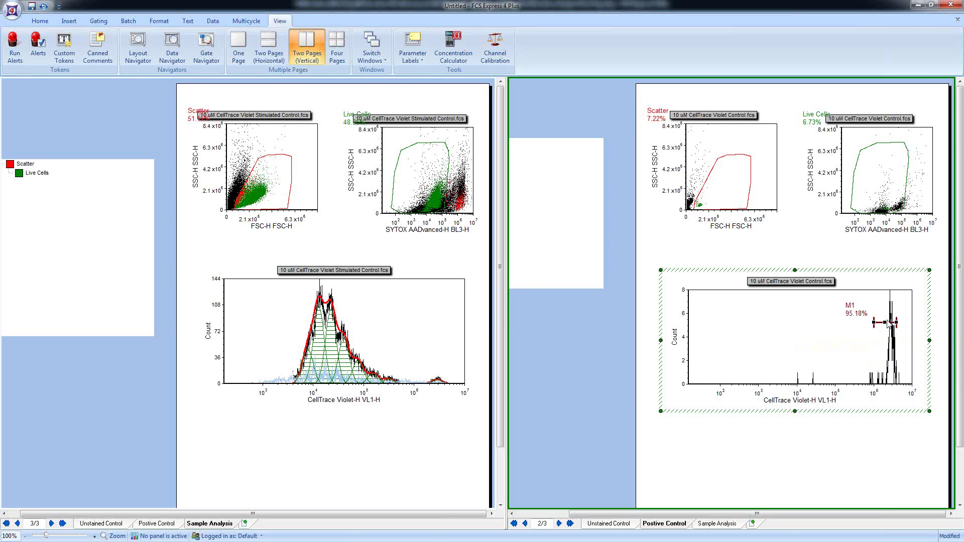
drag(889, 321, 871, 324)
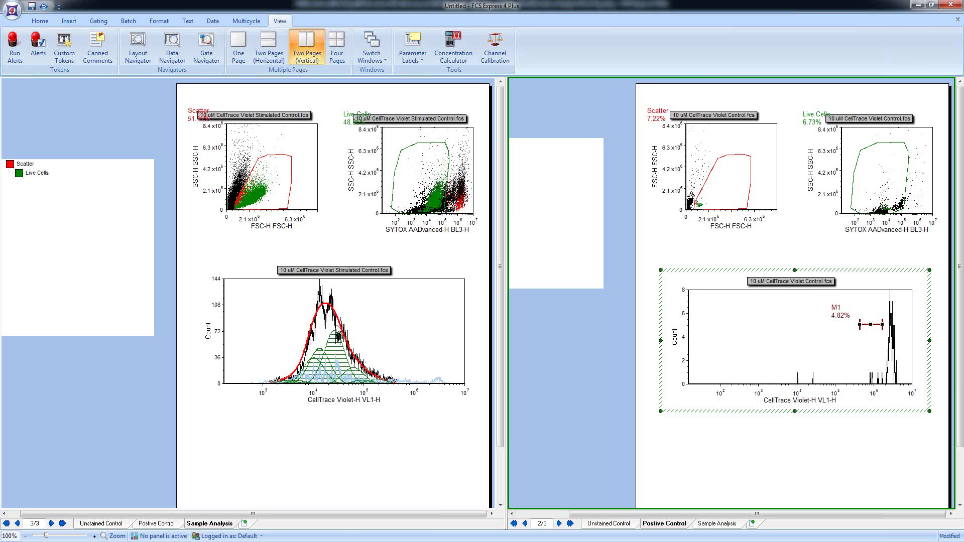
mouse_move(339, 361)
mouse_move(874, 325)
mouse_down()
mouse_move(900, 323)
mouse_move(889, 326)
mouse_up()
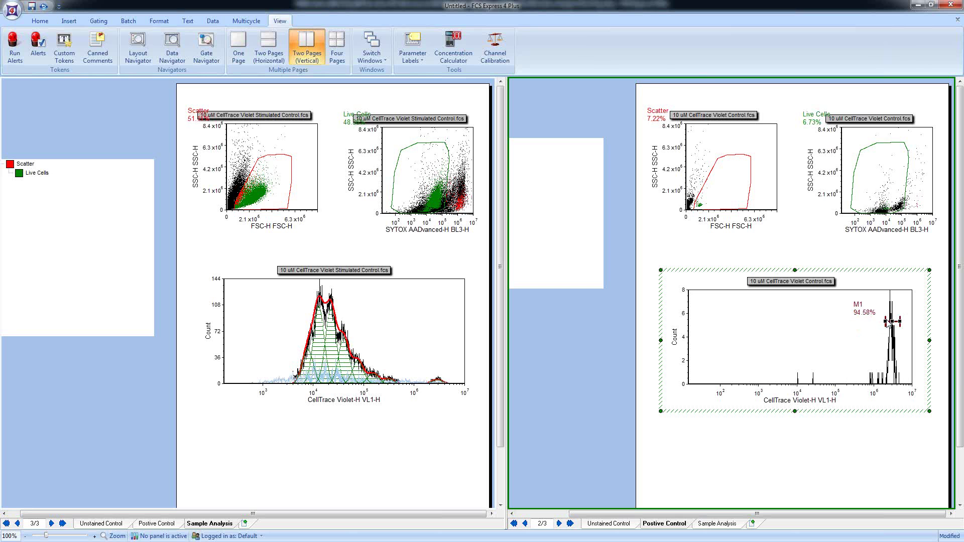
mouse_move(348, 330)
mouse_move(442, 382)
Narrow the M1 marker around the peak of the Unstained Control histogram, and return to the one-page view.
click(609, 524)
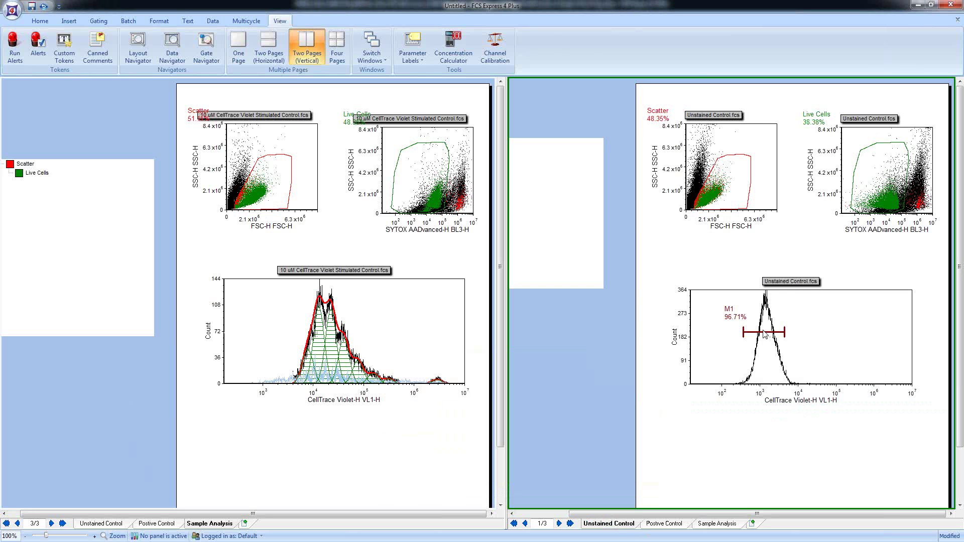
click(764, 335)
mouse_move(764, 335)
mouse_down()
mouse_move(789, 335)
mouse_move(755, 333)
mouse_up()
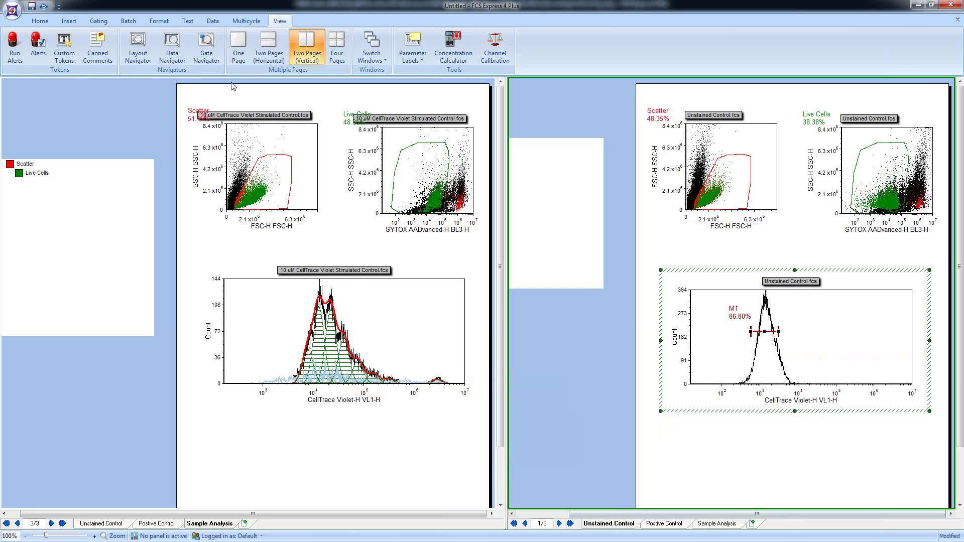
click(245, 55)
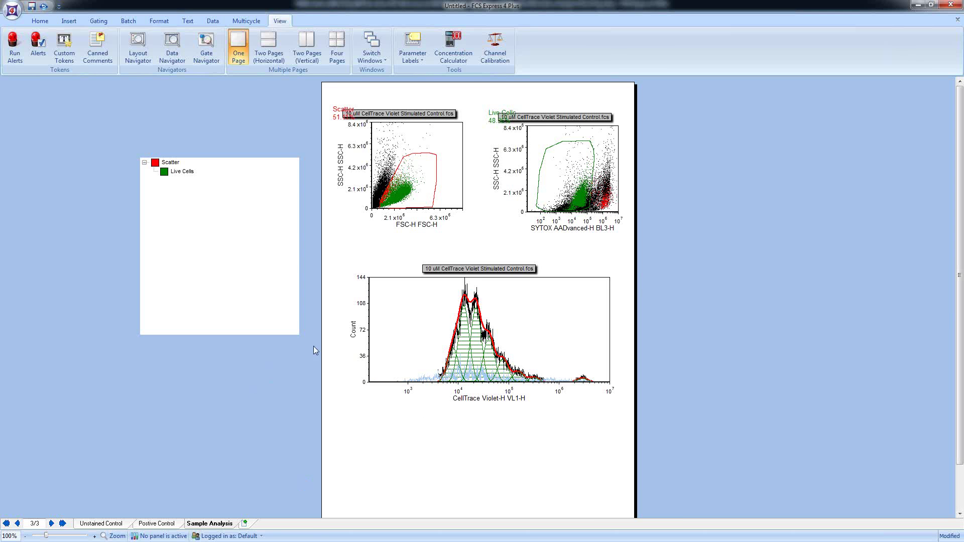
Set the maximum number of peaks to 8 in the Proliferation plot's fit parameters and preview the fit.
click(399, 345)
right_click(399, 345)
click(444, 76)
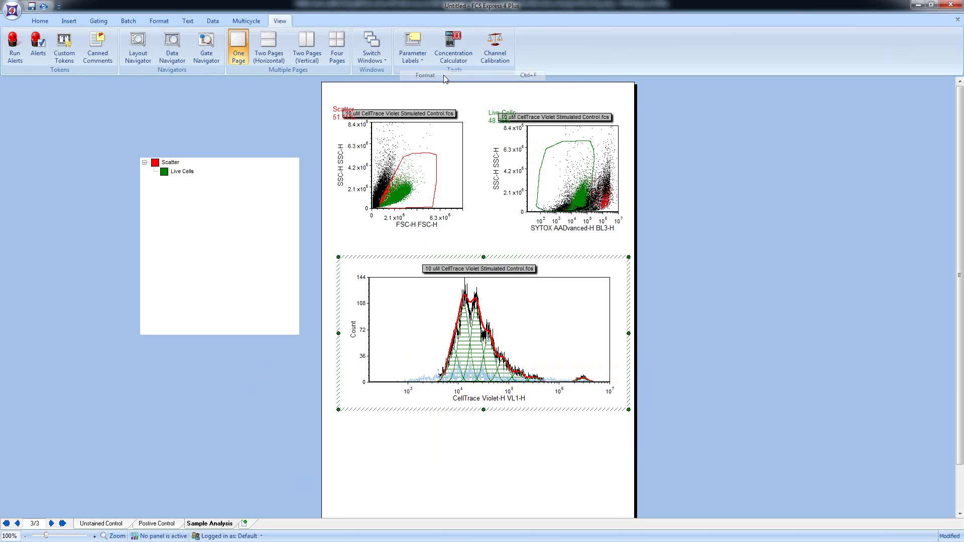
drag(339, 114, 122, 77)
click(7, 174)
click(37, 183)
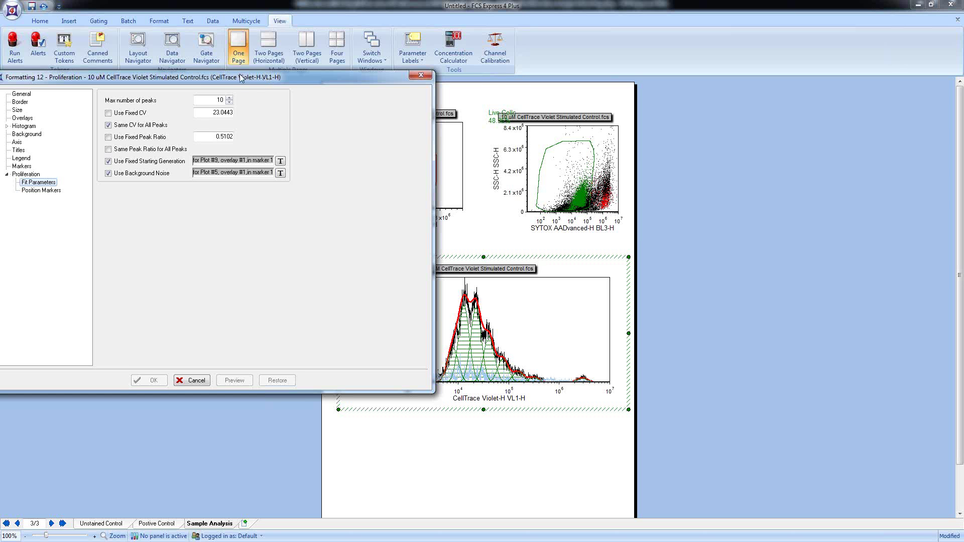
double_click(220, 103)
text(8)
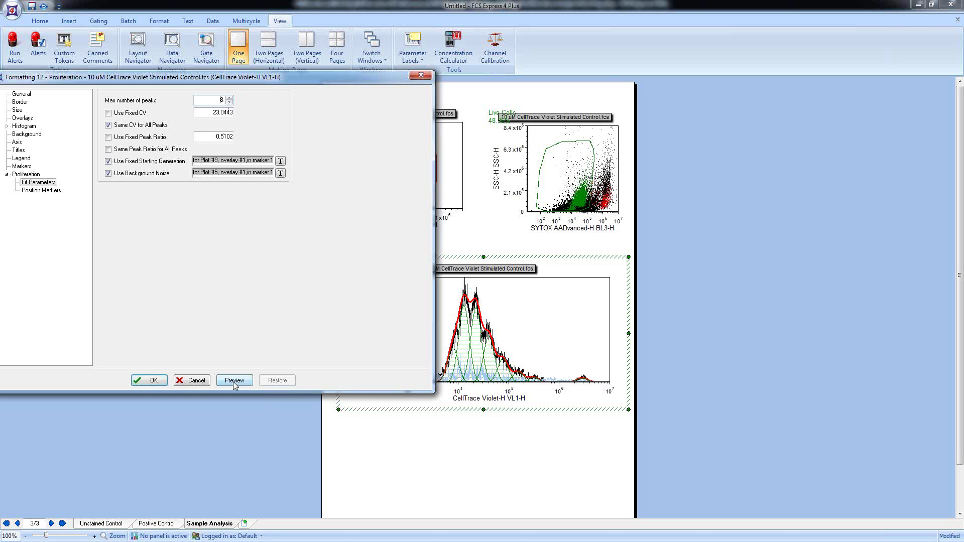
key(Return)
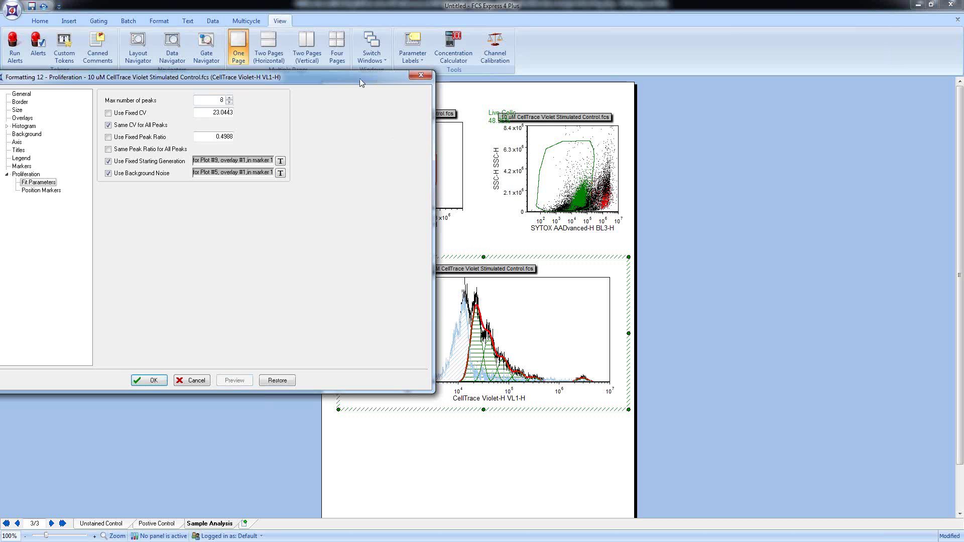
drag(374, 77, 350, 80)
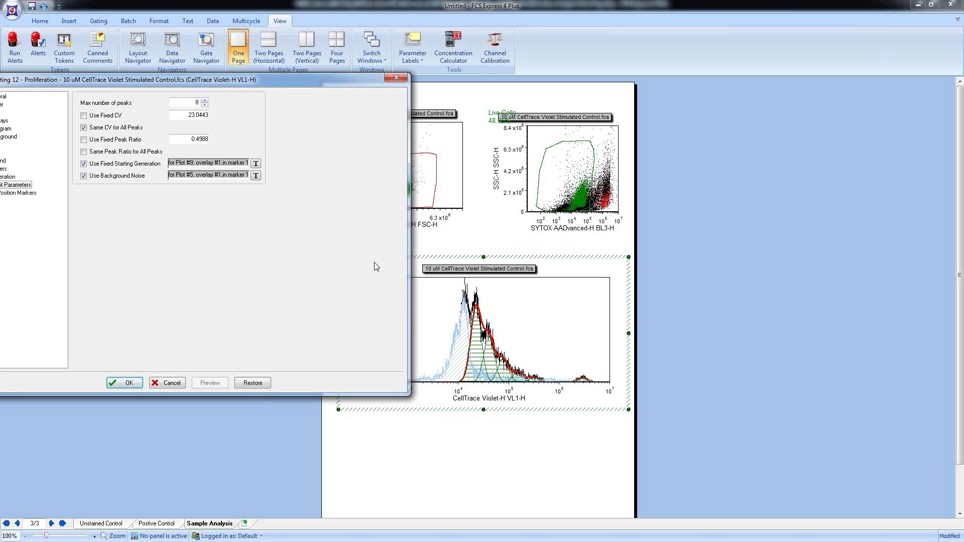
Raise the maximum number of peaks to 10 in the fit parameters and preview the fit.
click(205, 100)
click(205, 99)
click(220, 383)
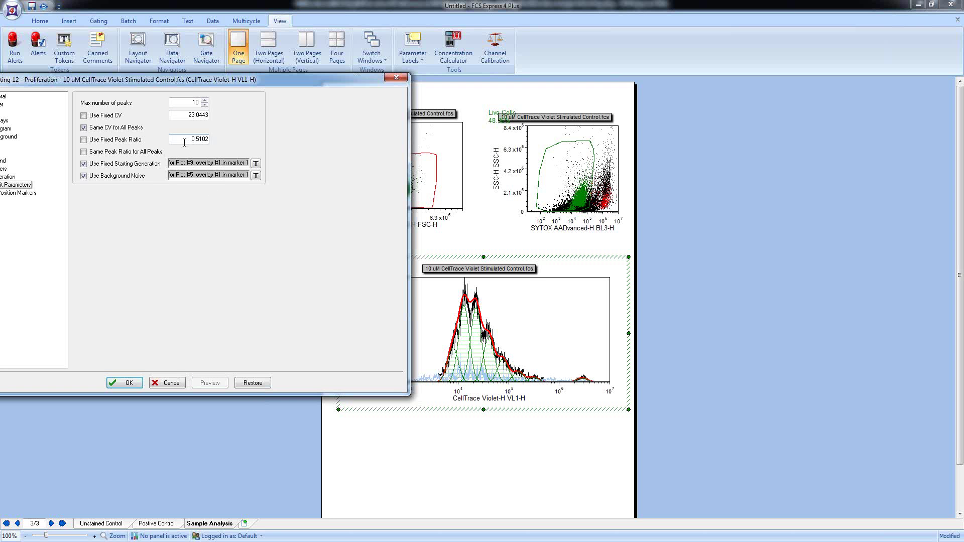
Try a fixed peak ratio of 0.49, preview the fit, and preview it again with the fixed ratio turned off.
drag(182, 135, 199, 136)
click(205, 140)
click(83, 140)
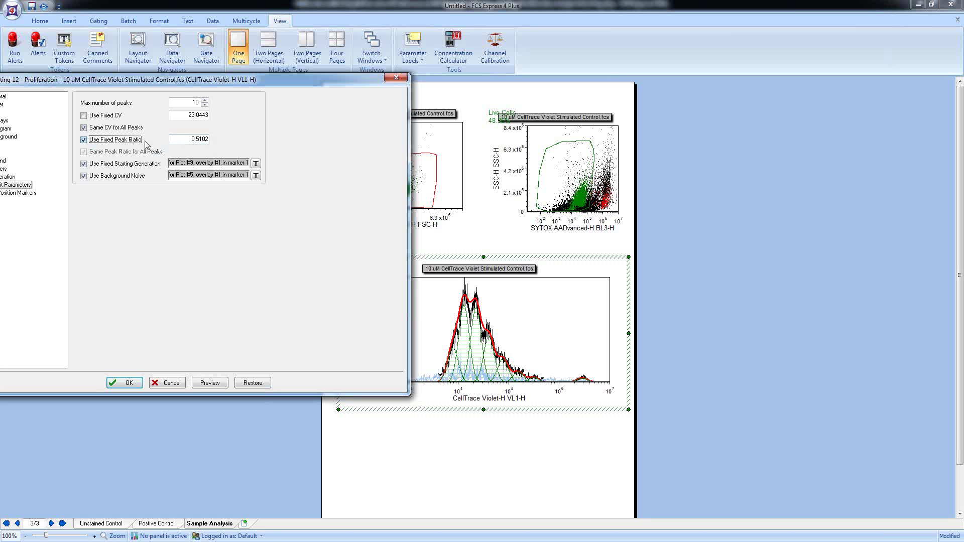
drag(194, 139, 209, 139)
text(49)
click(221, 384)
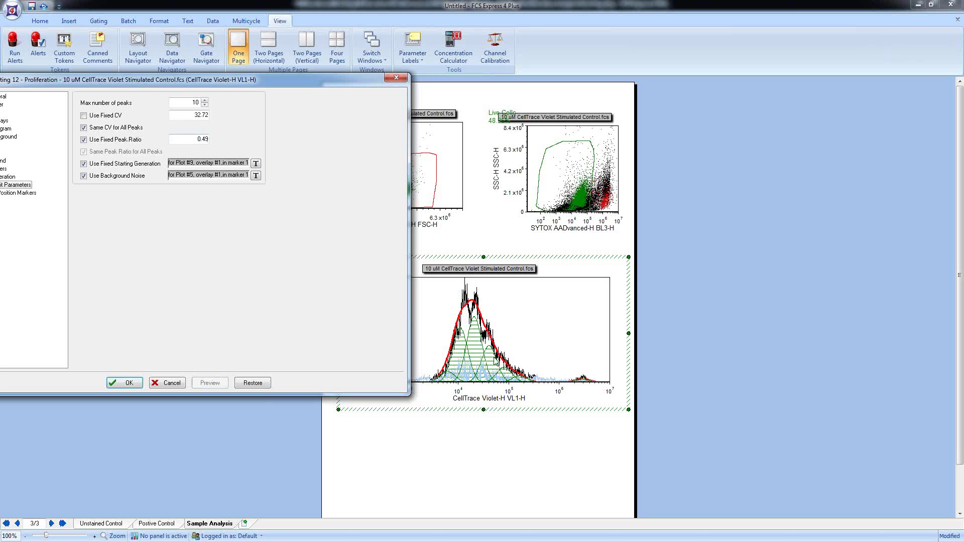
click(83, 142)
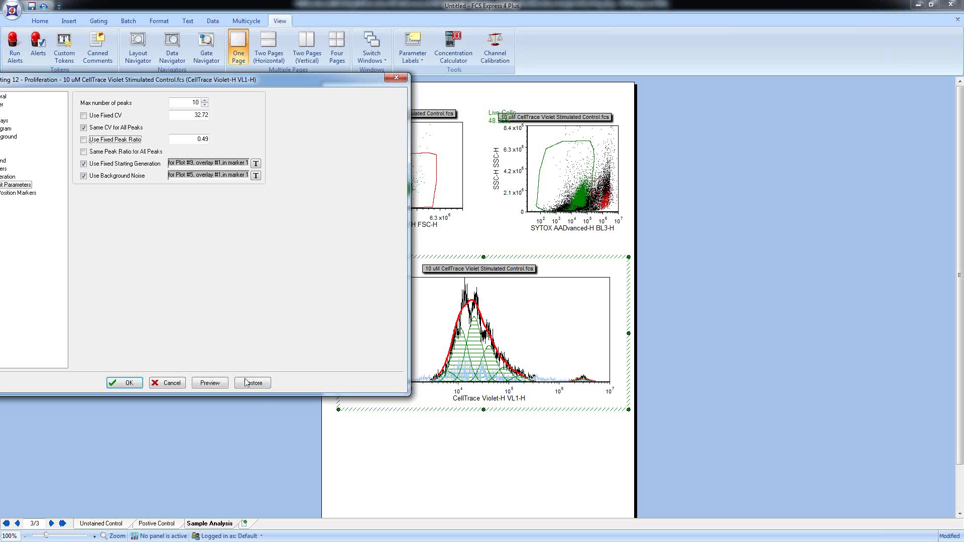
click(209, 383)
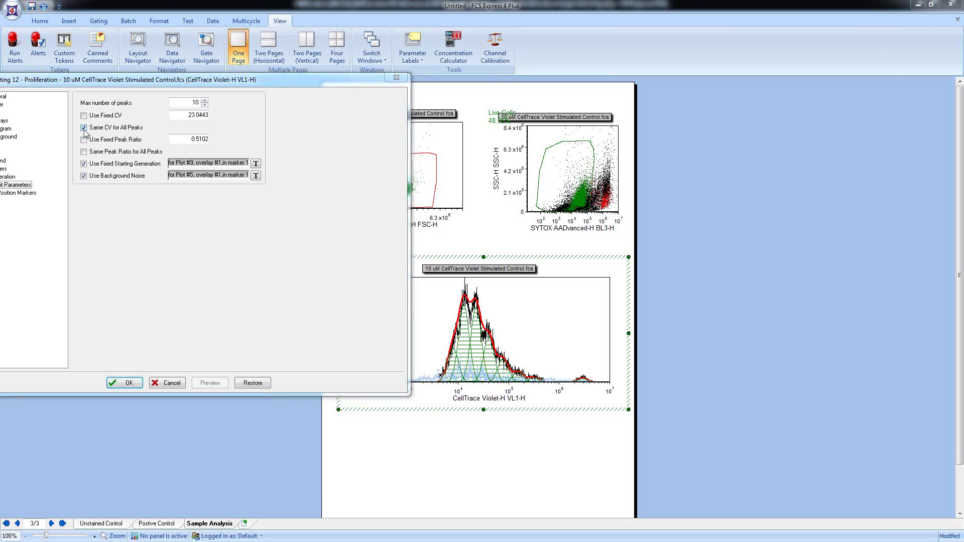
Preview the fit without the same CV for all peaks, and turn that option back on with a new preview.
click(84, 127)
click(224, 385)
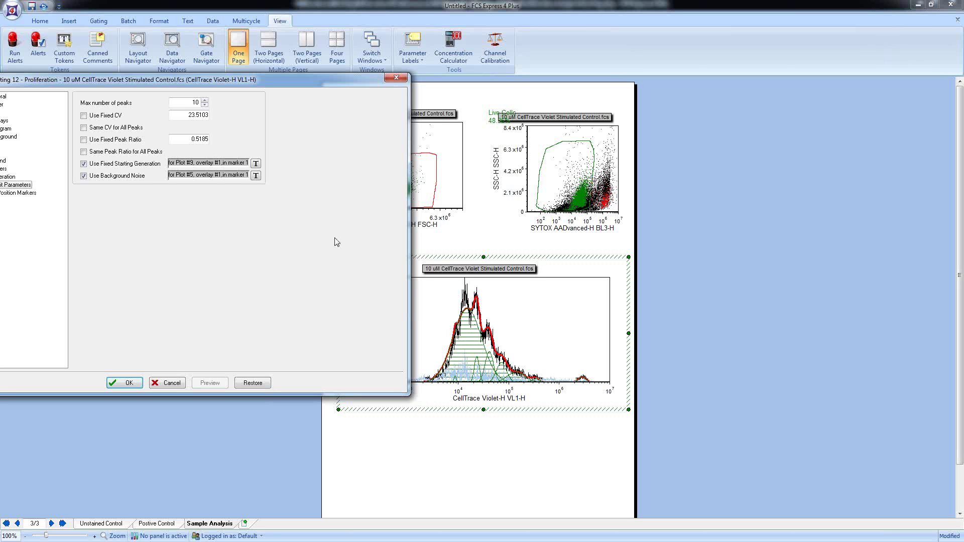
click(83, 129)
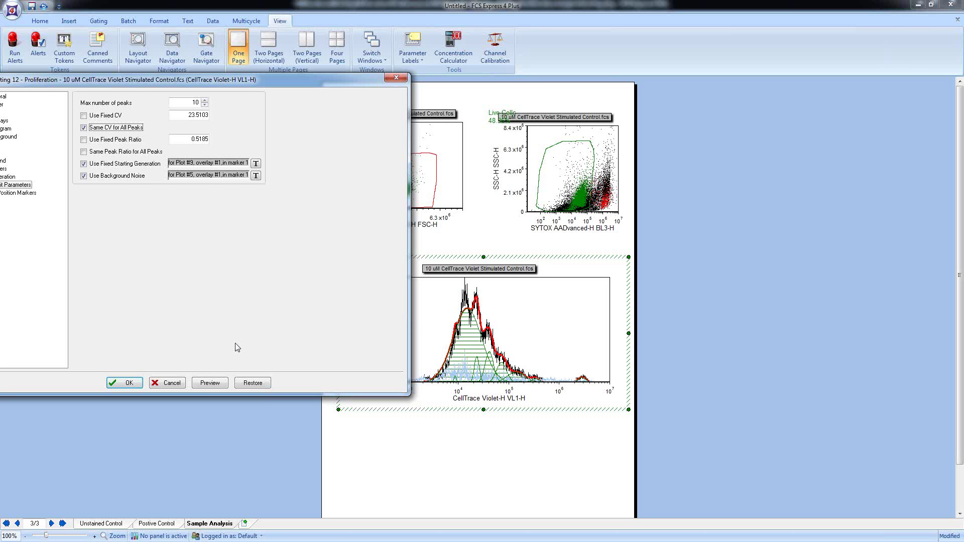
click(226, 383)
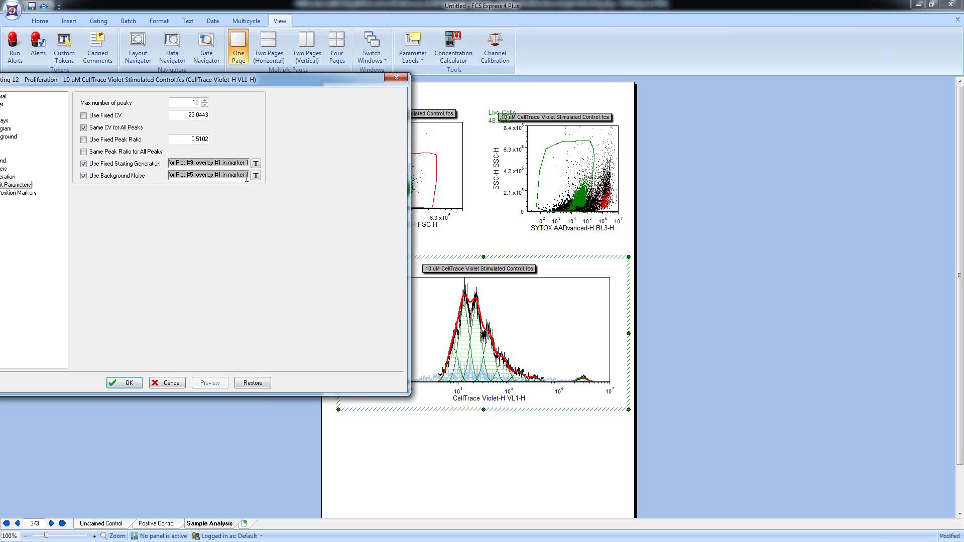
Try a fixed CV of 5, preview the fit, and preview it again using Same CV for All Peaks instead.
click(83, 116)
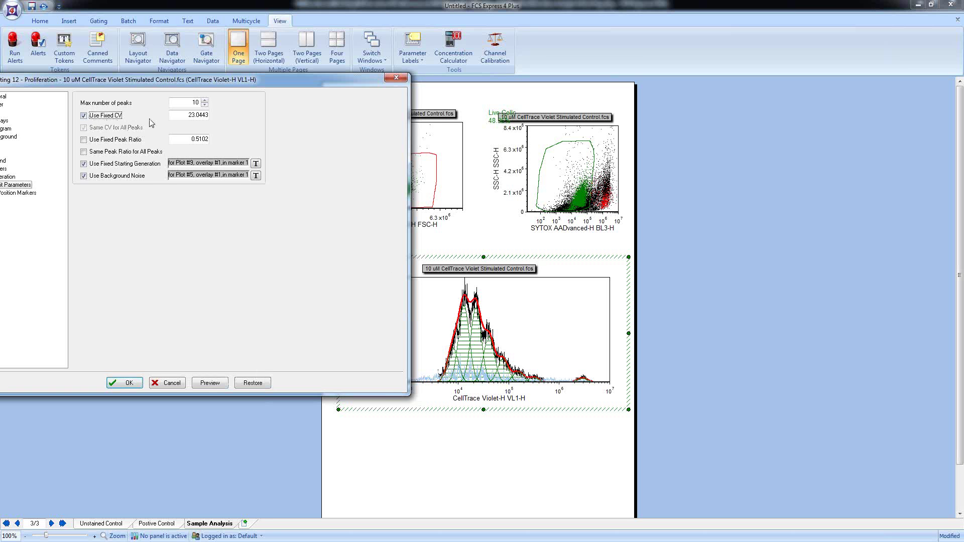
double_click(198, 115)
text(5)
click(208, 384)
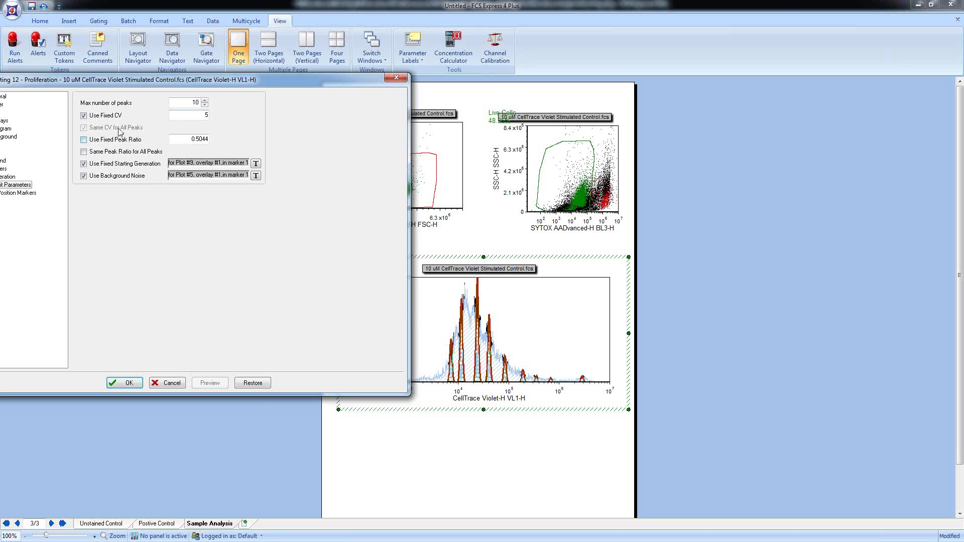
click(91, 116)
click(84, 128)
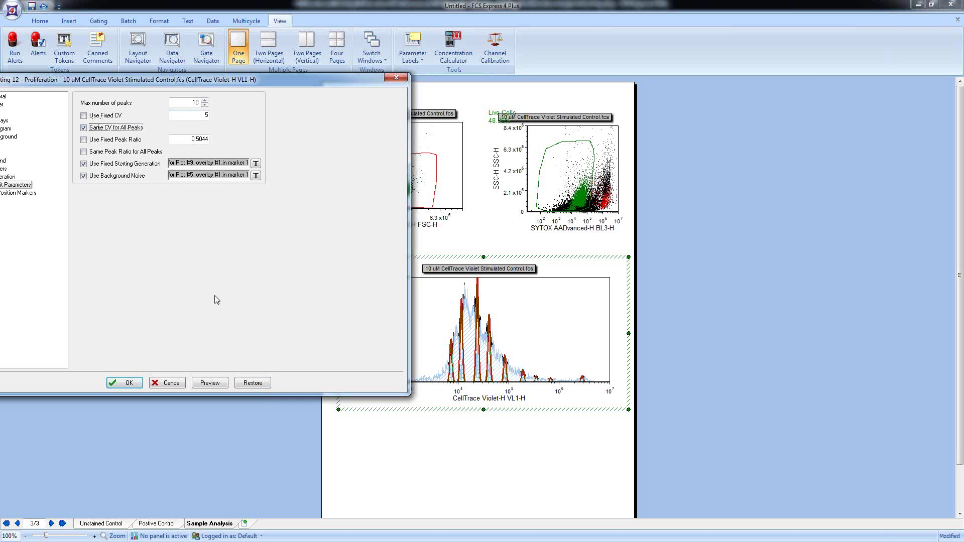
click(223, 383)
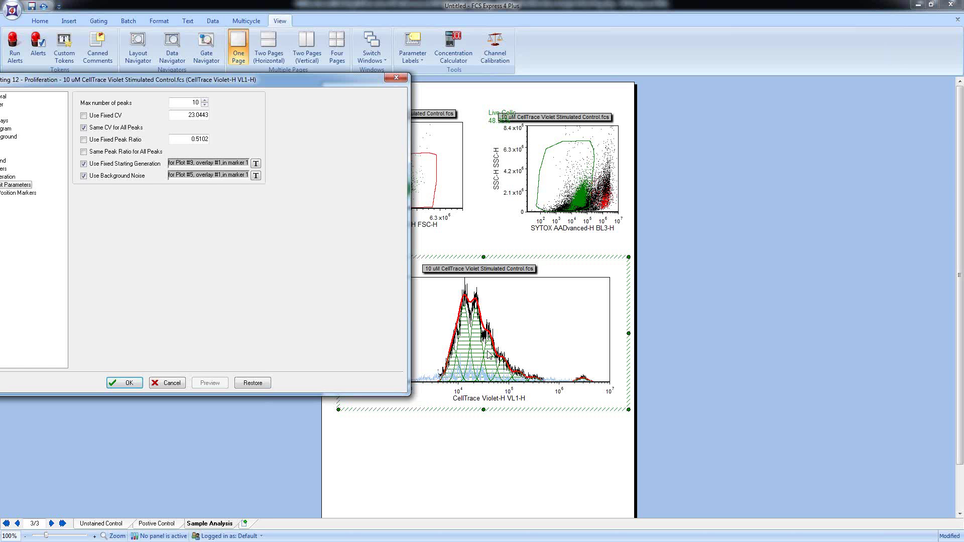
Preview the fit with the same peak ratio for all peaks, and preview it again with that option off.
click(99, 154)
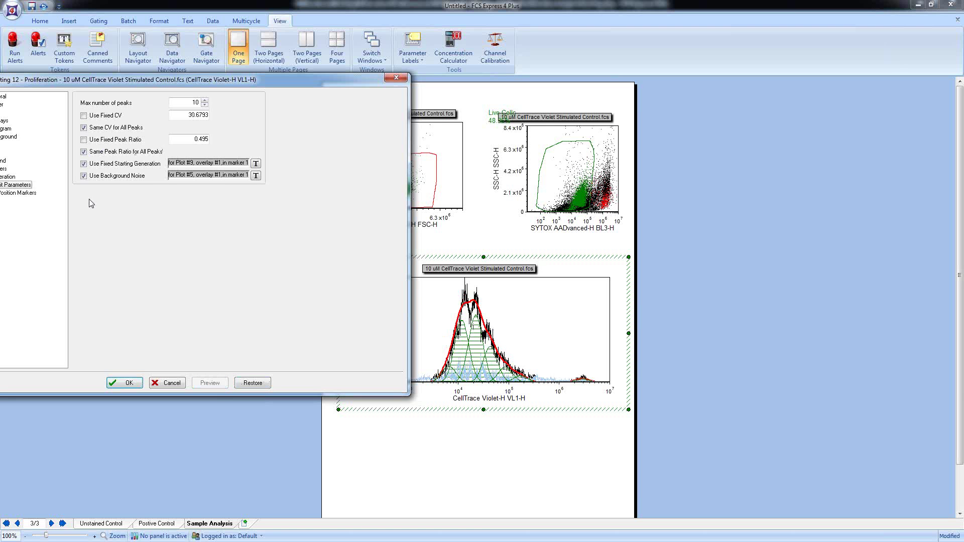
click(83, 152)
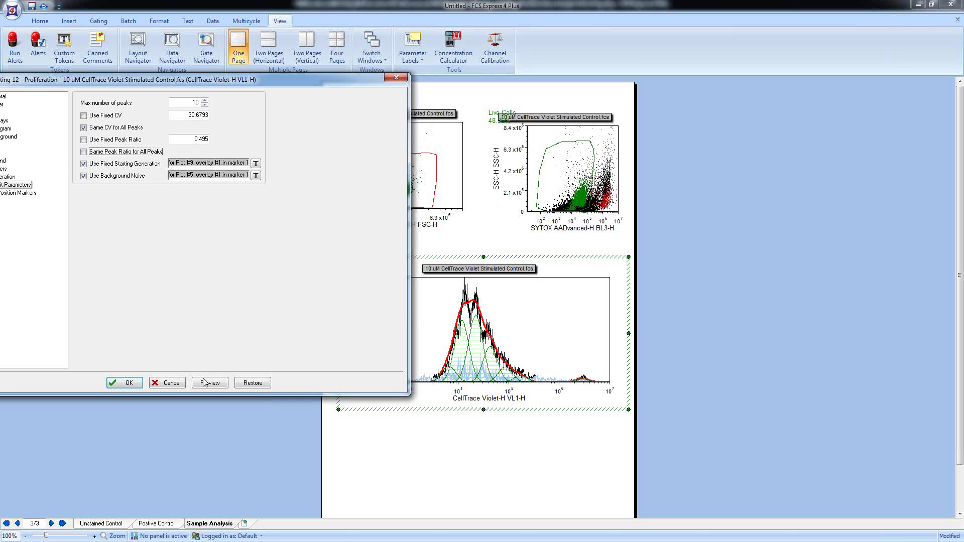
click(209, 383)
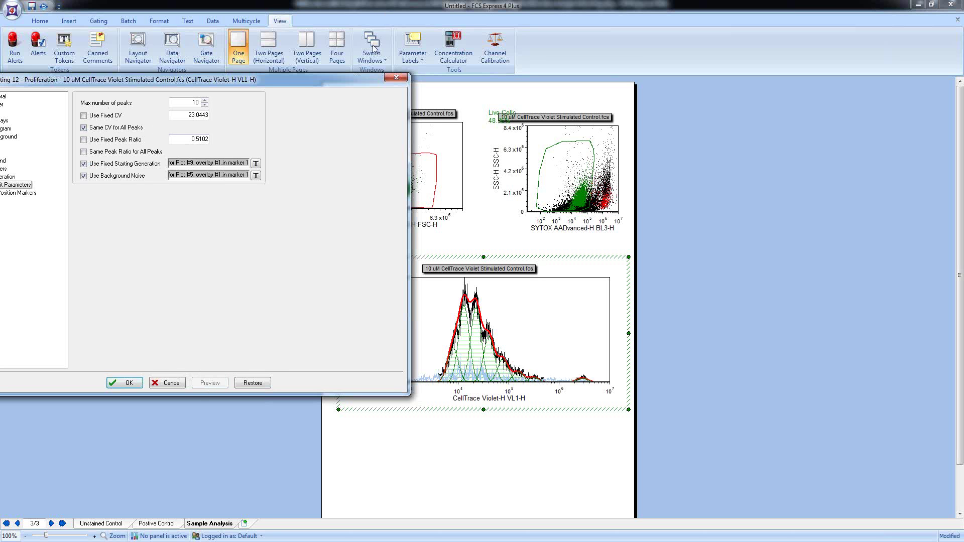
Try a smoothing of 6 on the 10 uM CellTrace Violet Stimulated Control overlay and preview the fit.
drag(291, 79, 299, 77)
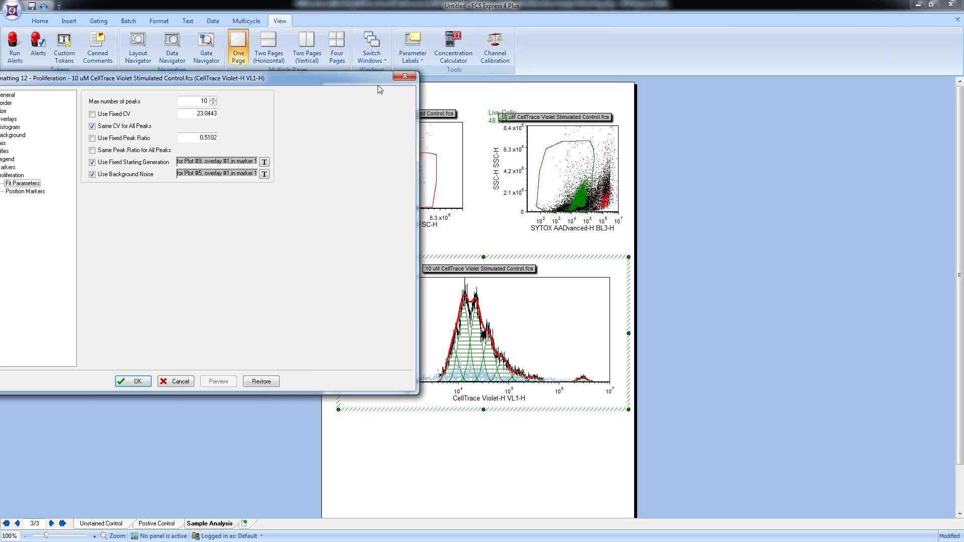
drag(365, 79, 335, 76)
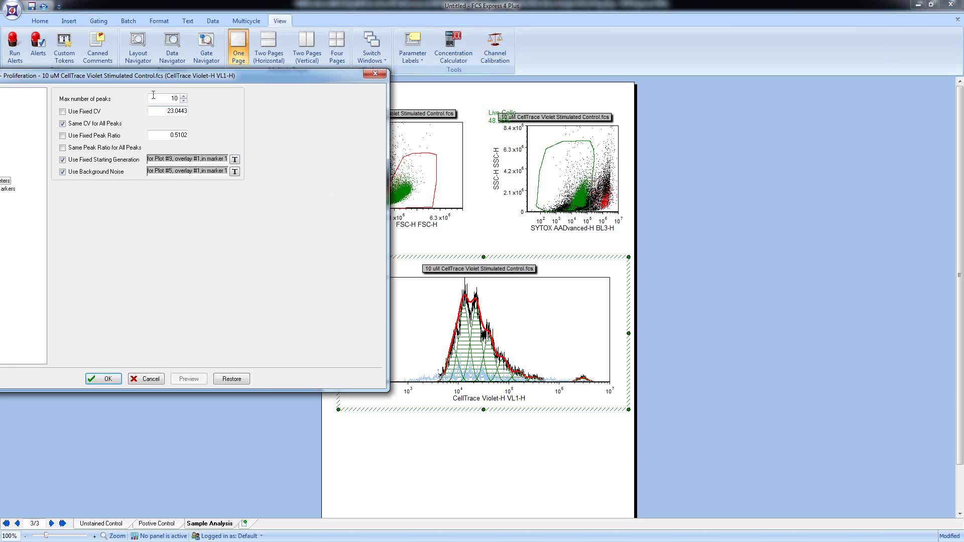
drag(171, 76, 254, 69)
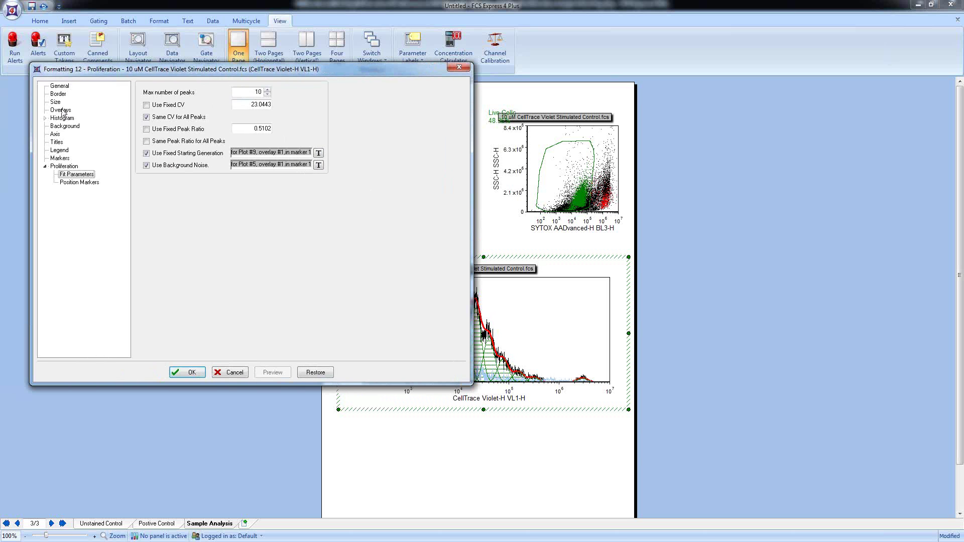
click(61, 110)
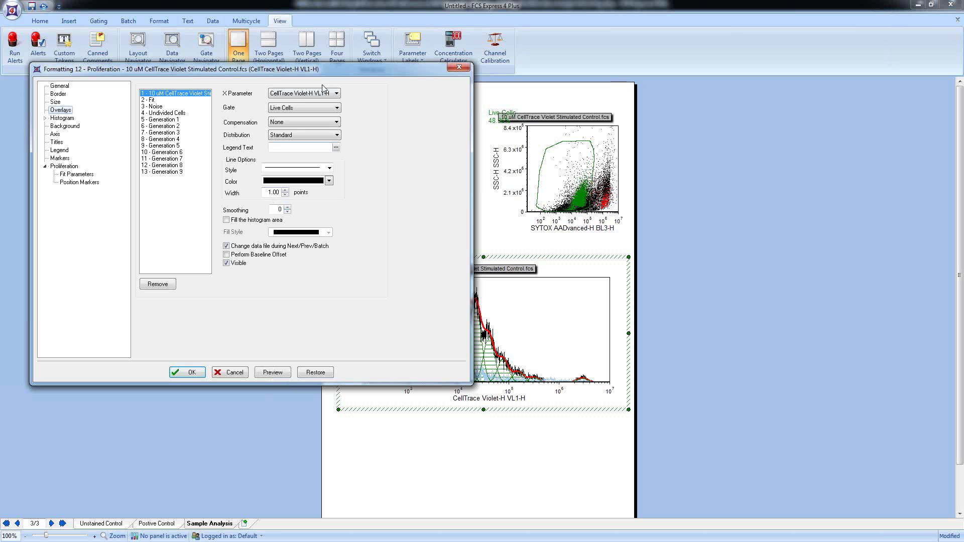
drag(351, 71, 233, 69)
click(202, 204)
click(203, 204)
click(203, 204)
click(203, 204)
click(203, 204)
click(203, 204)
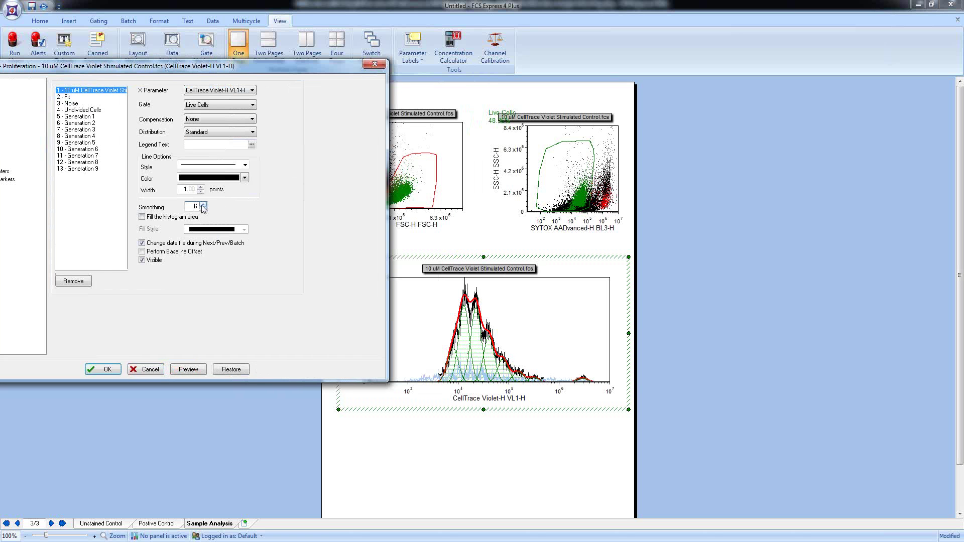
click(182, 370)
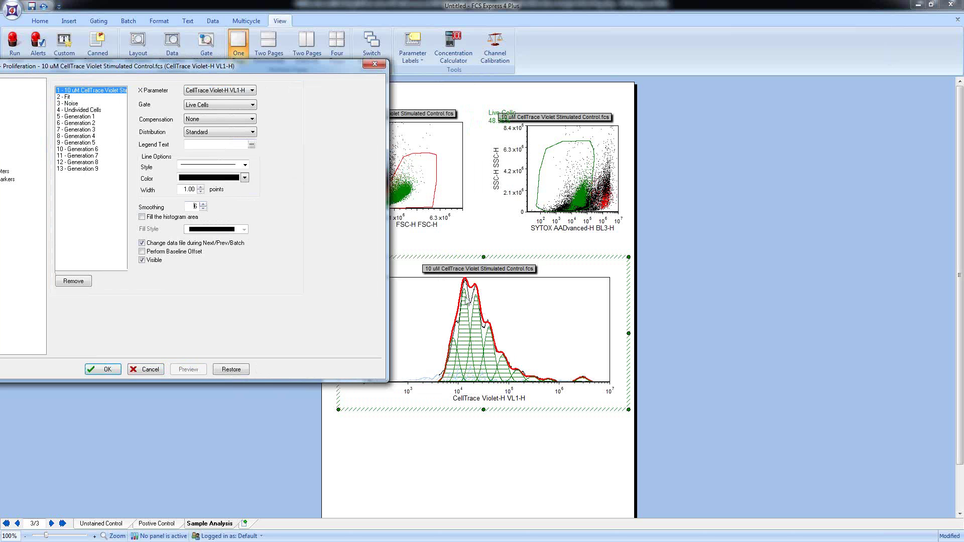
Reduce the overlay's smoothing to 3 and close the plot's formatting without keeping the changes.
click(202, 209)
click(203, 209)
click(203, 208)
click(188, 369)
click(511, 330)
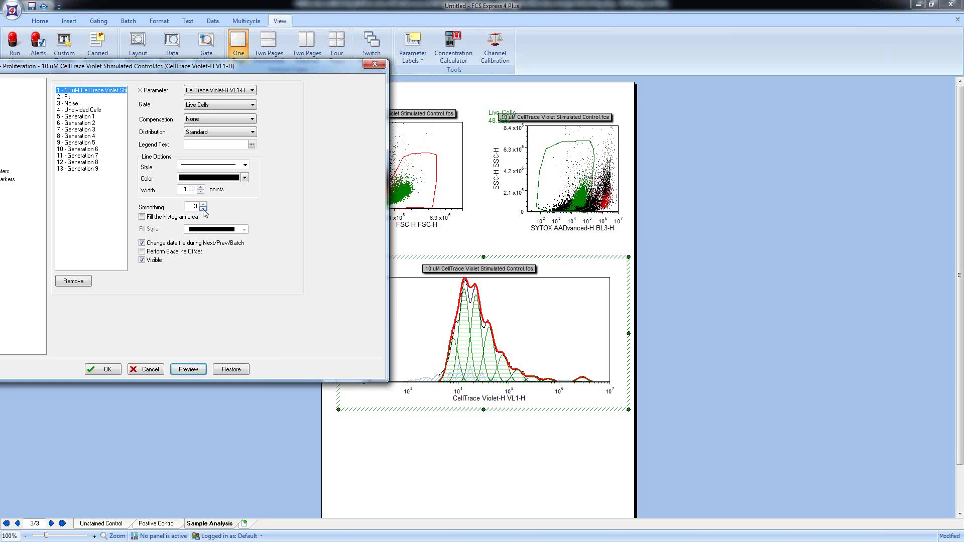
click(153, 373)
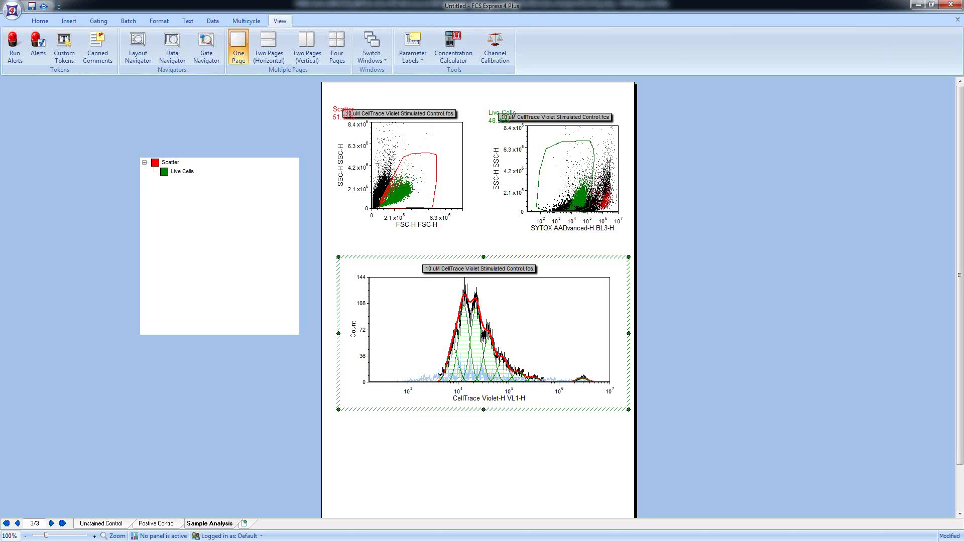
Move the gate hierarchy box slightly higher beside the page and deselect it.
click(222, 157)
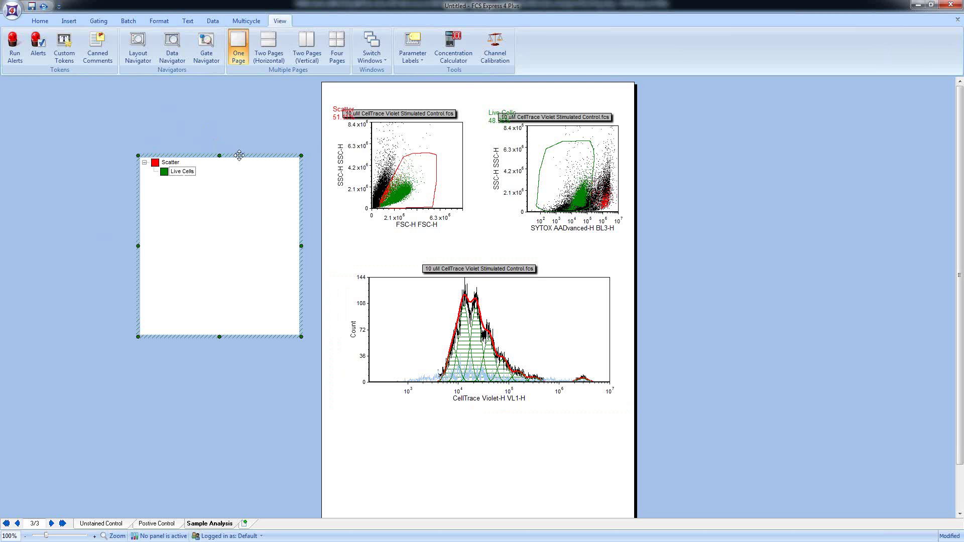
drag(237, 157, 229, 126)
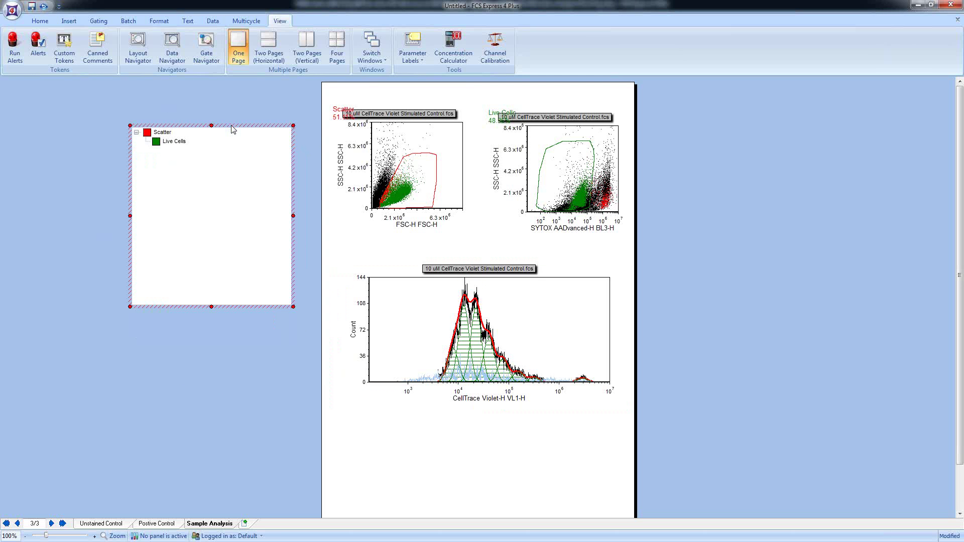
click(308, 184)
Move the Proliferation plot up closer to the two scatter plots.
scroll(307, 183, down, 2)
click(401, 221)
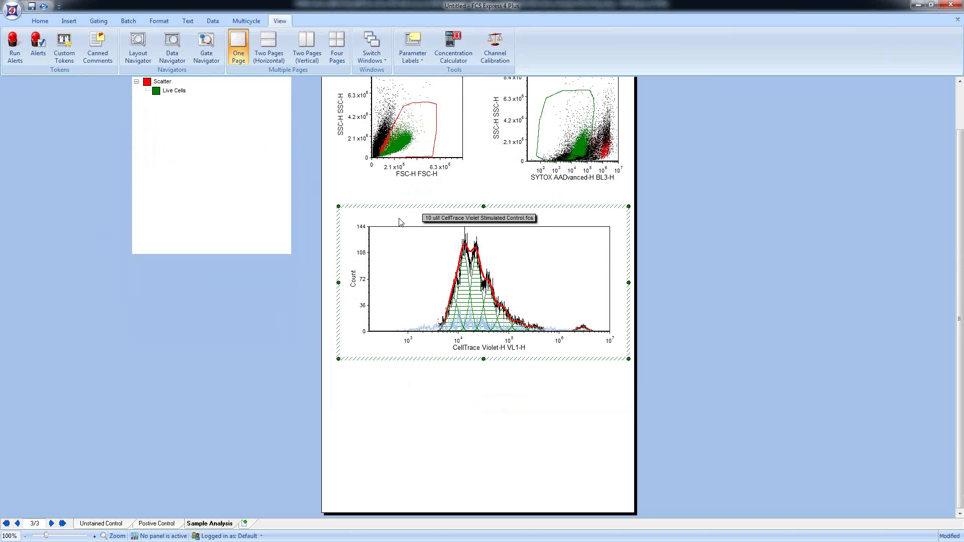
drag(399, 206, 397, 189)
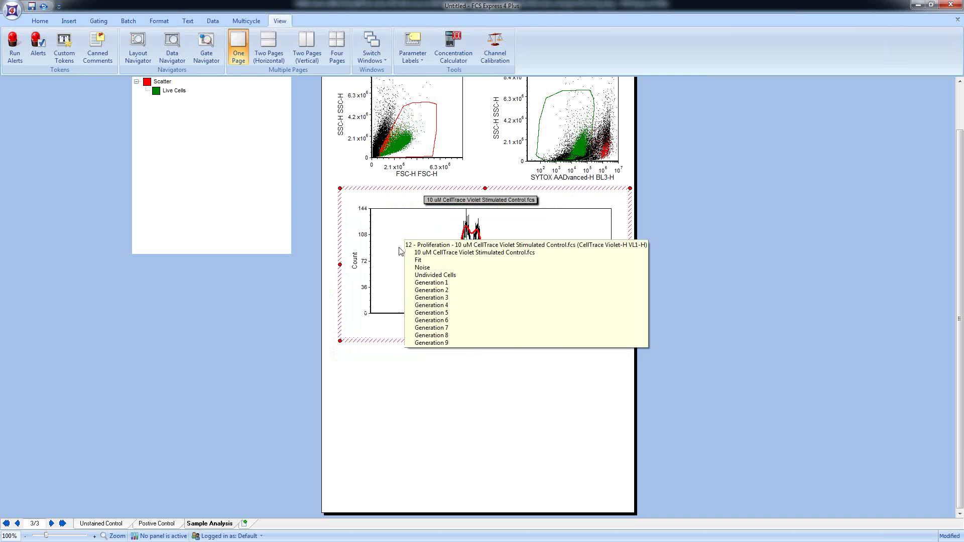
Add the Proliferation Fit Statistics table for the Proliferation plot and place it directly below the plot.
right_click(398, 217)
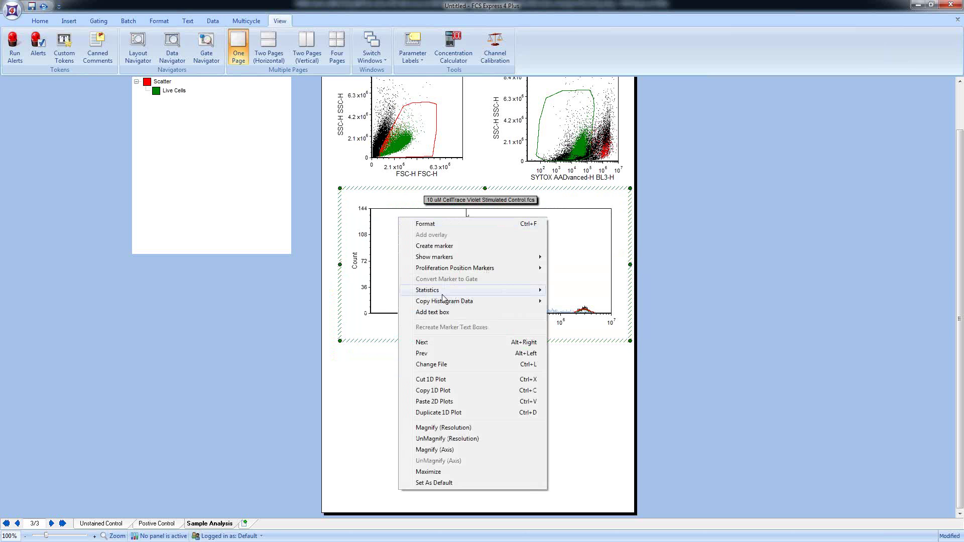
mouse_move(442, 296)
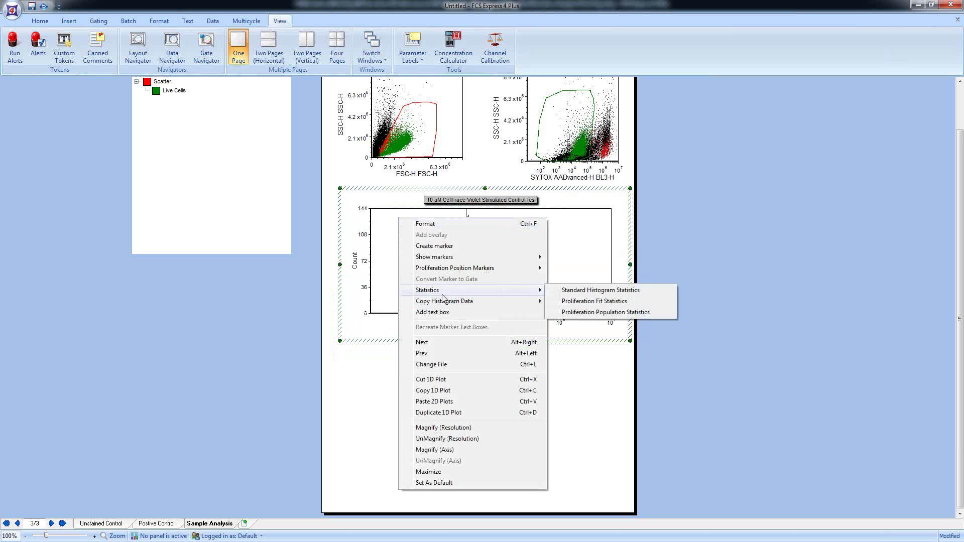
click(592, 301)
drag(632, 311, 581, 390)
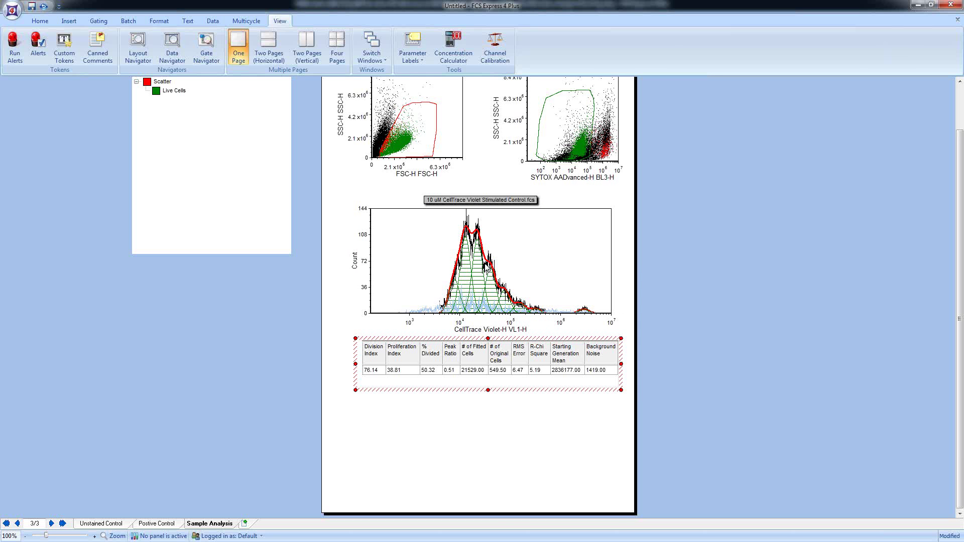
Add the Proliferation Population Statistics table for the plot and place it beneath the fit statistics table.
right_click(486, 265)
mouse_move(526, 340)
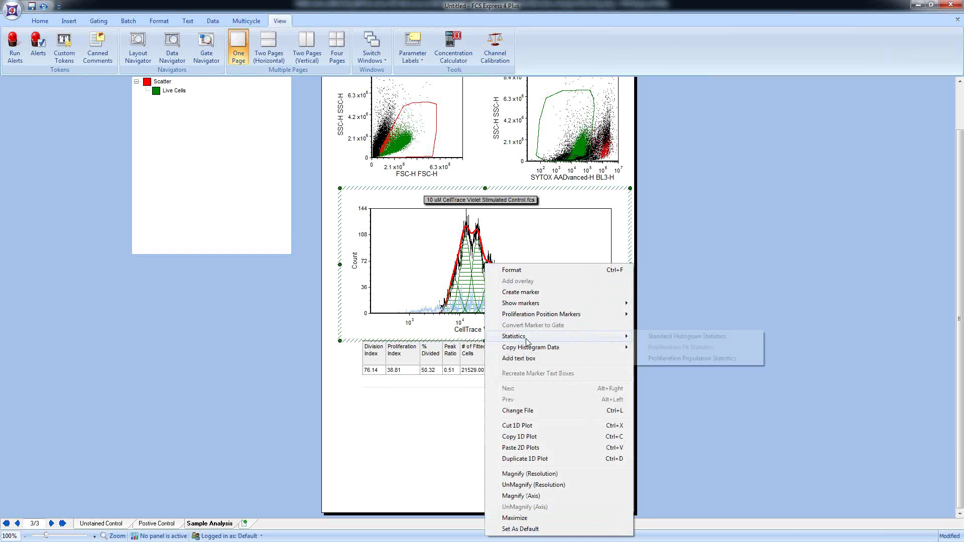
click(686, 358)
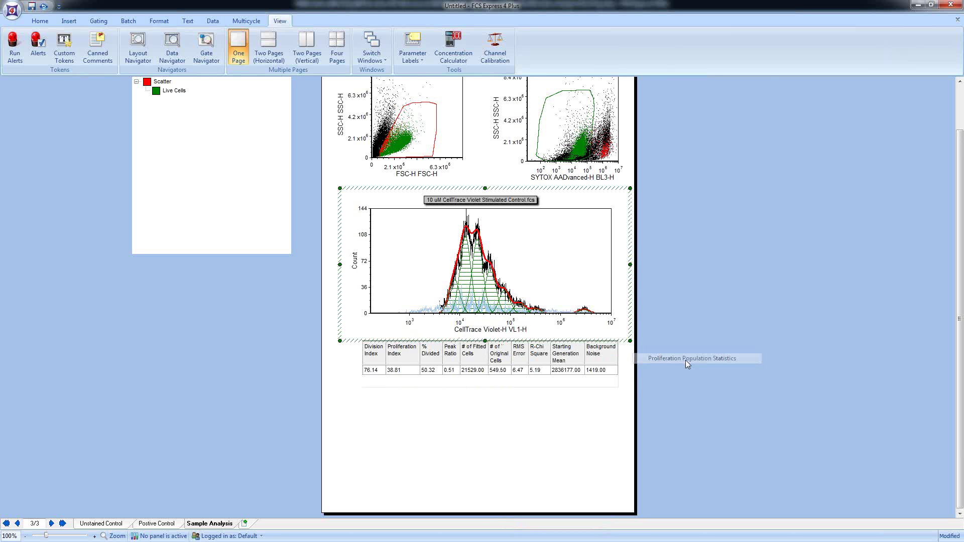
drag(592, 324, 592, 463)
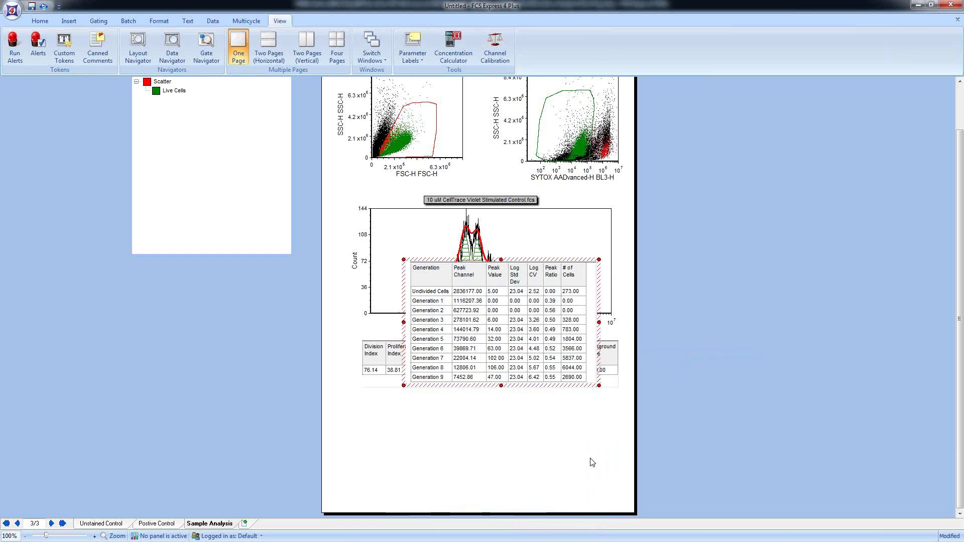
click(625, 456)
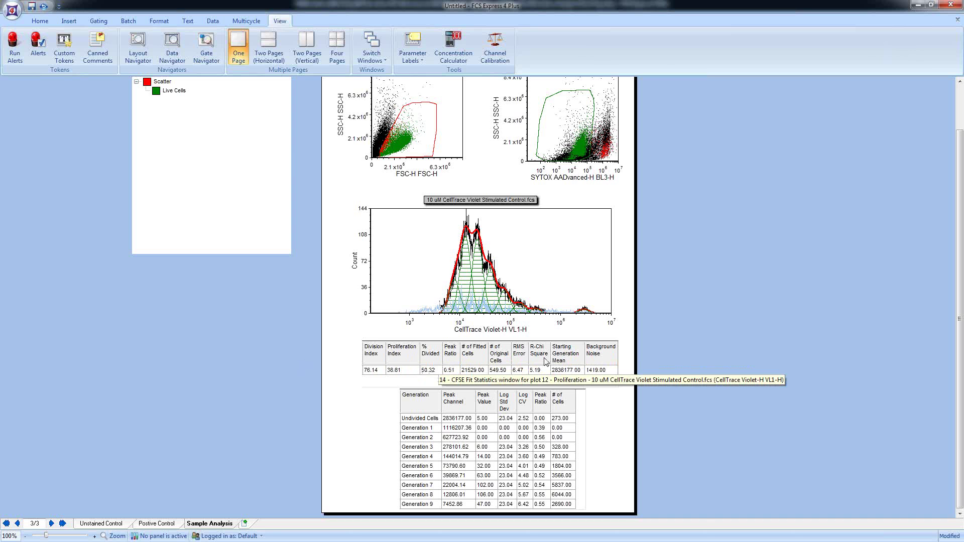
Add the # of Orig cells and % of Orig Cells columns to the population statistics table and deselect it.
right_click(593, 359)
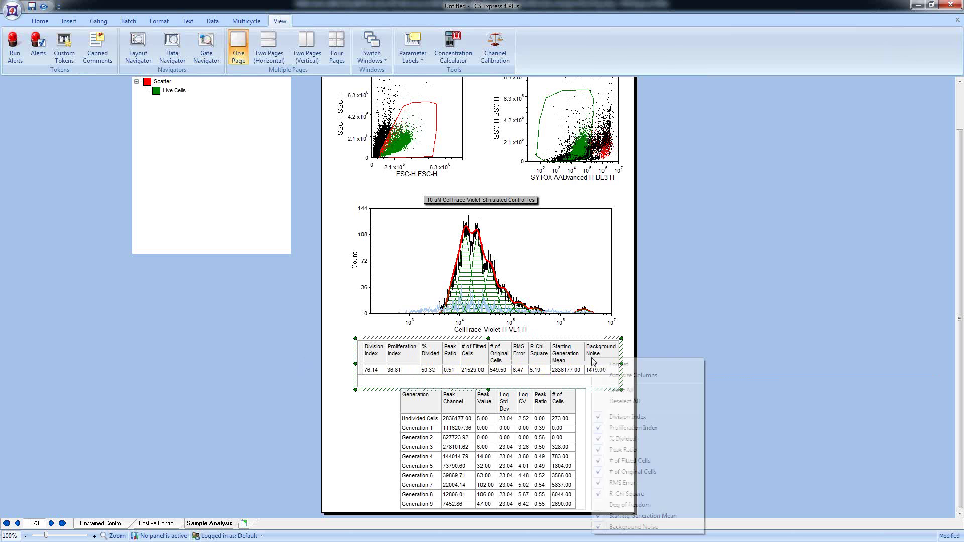
click(614, 375)
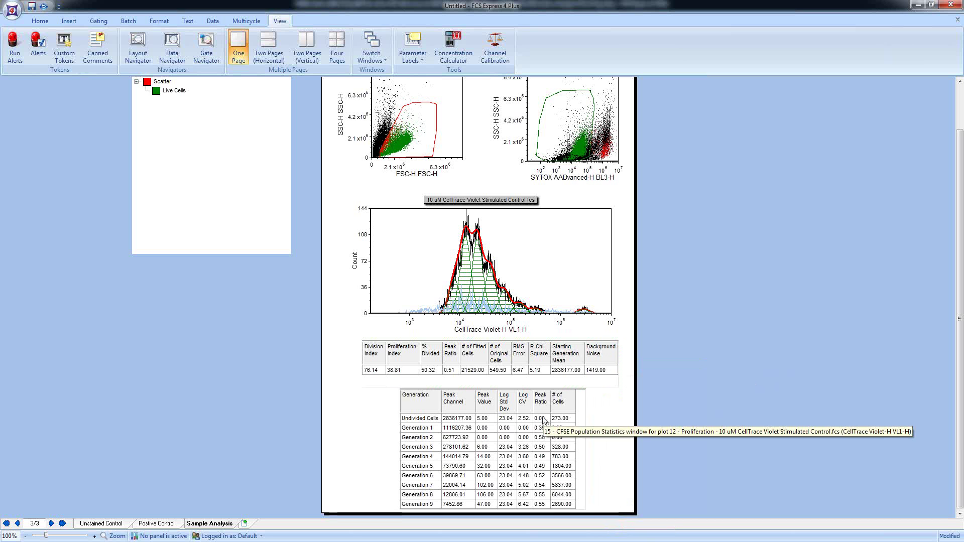
right_click(453, 427)
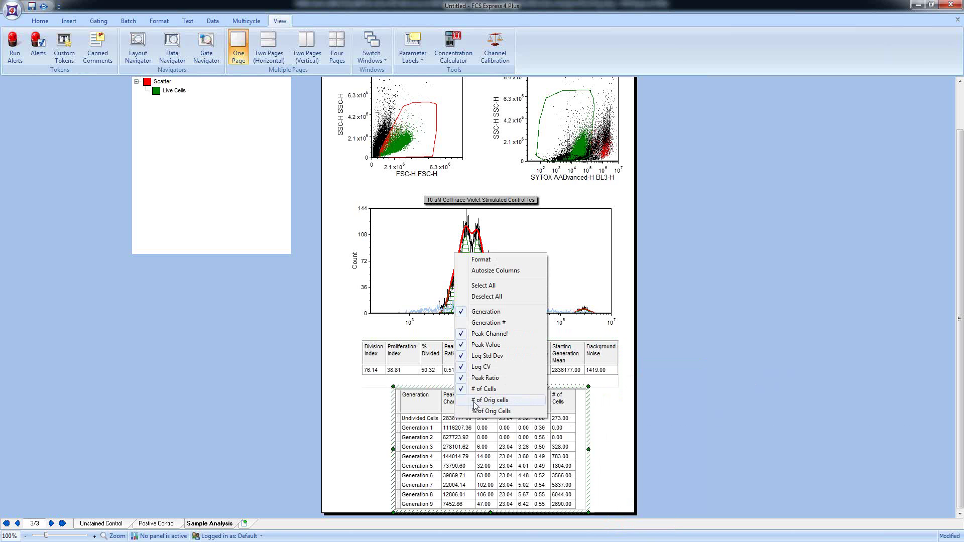
click(477, 400)
right_click(466, 428)
click(481, 415)
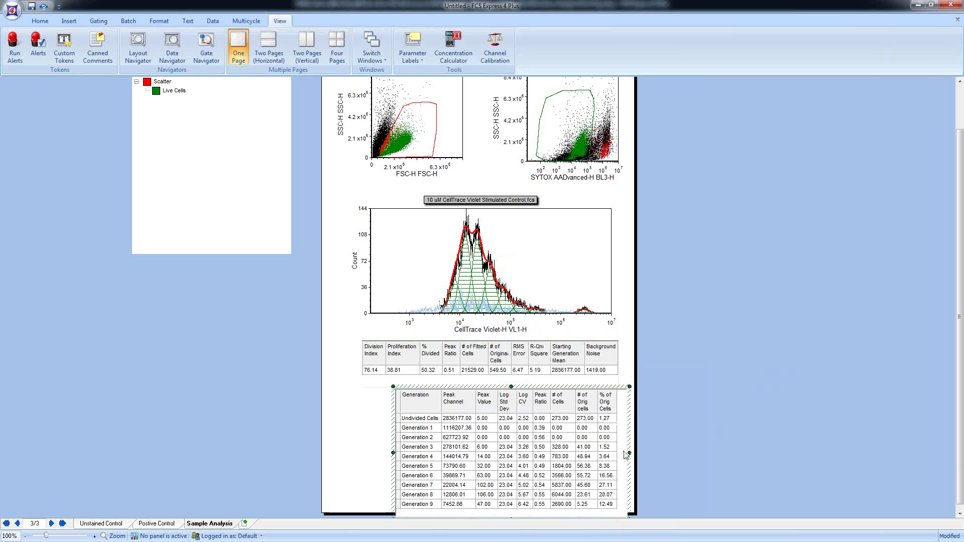
click(701, 441)
scroll(664, 426, down, 1)
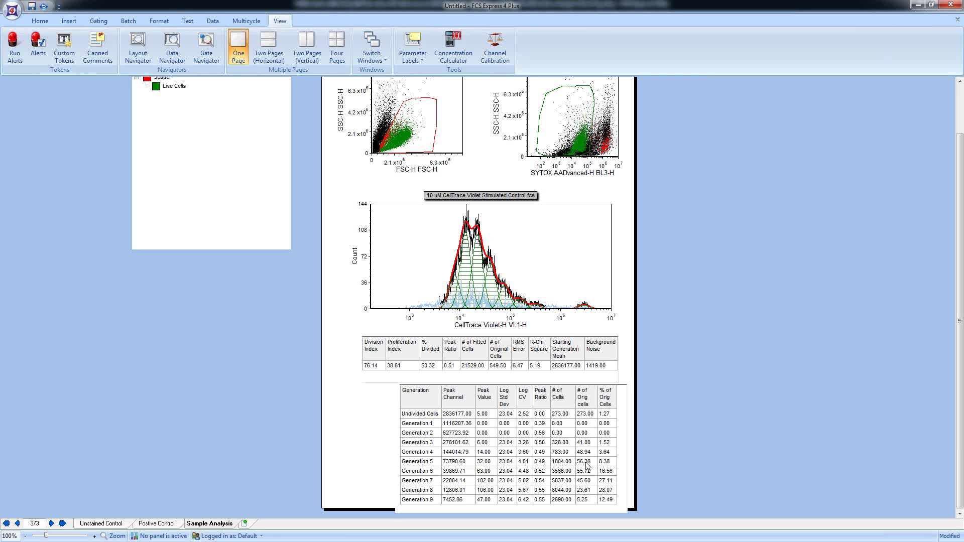
Compare the number of cells with the number of original cells for Generation 5 in the population statistics table.
click(562, 462)
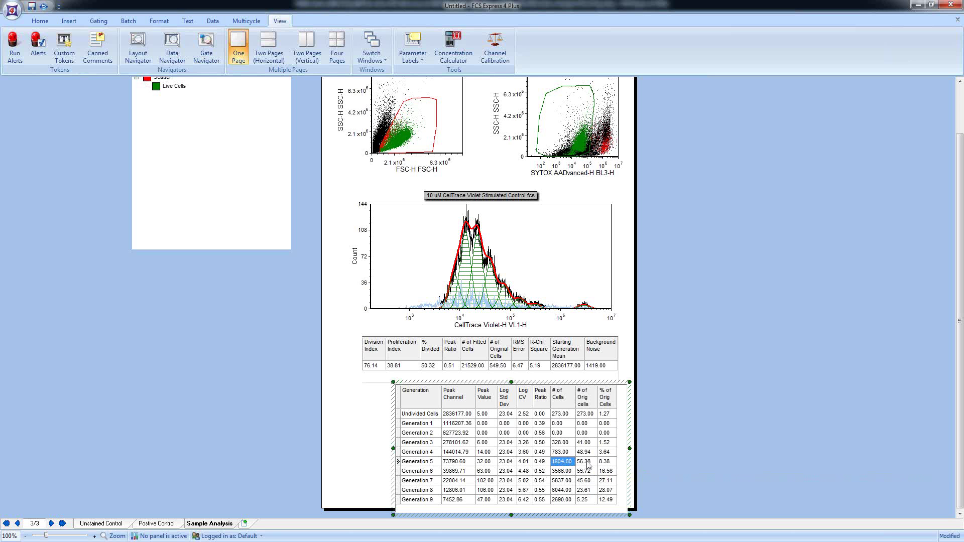
click(586, 463)
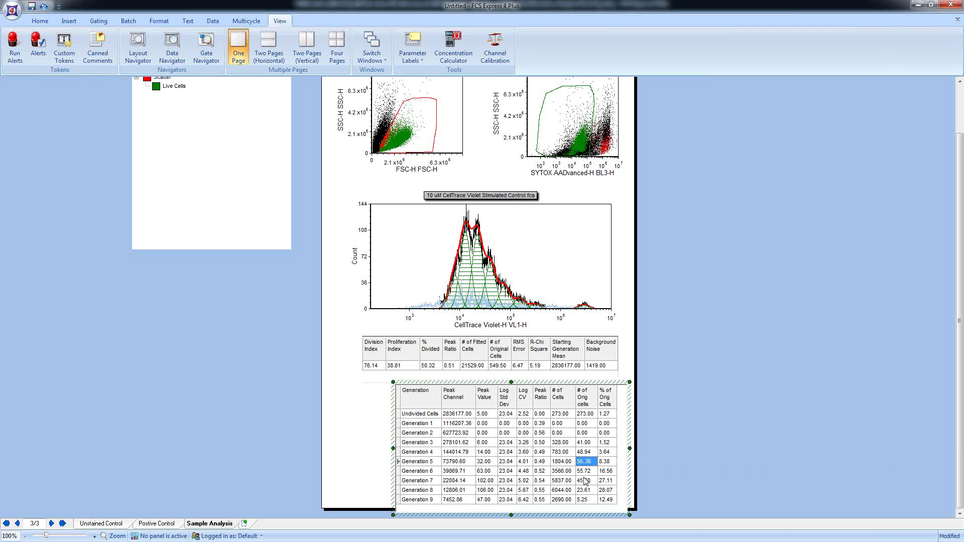
click(679, 465)
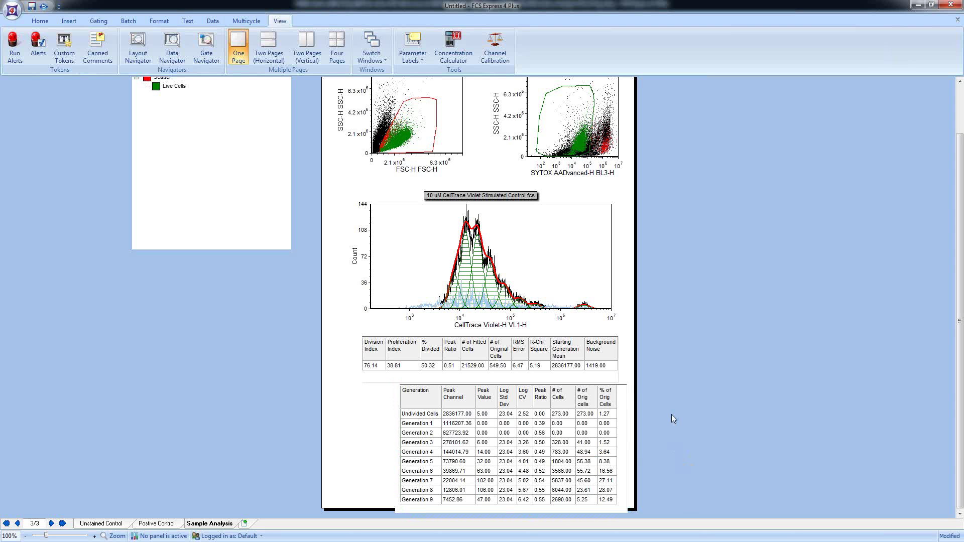
Move the population statistics table left so it sits centred beneath the fit statistics table, and deselect it.
click(622, 385)
drag(617, 385, 593, 384)
click(676, 348)
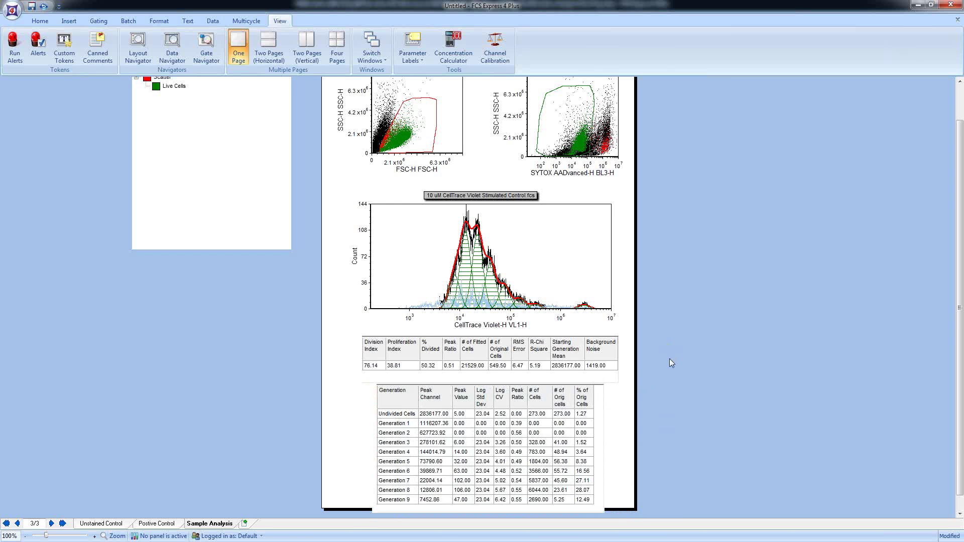
Show the Data List and place it in the empty area to the right of the page.
scroll(671, 358, up, 1)
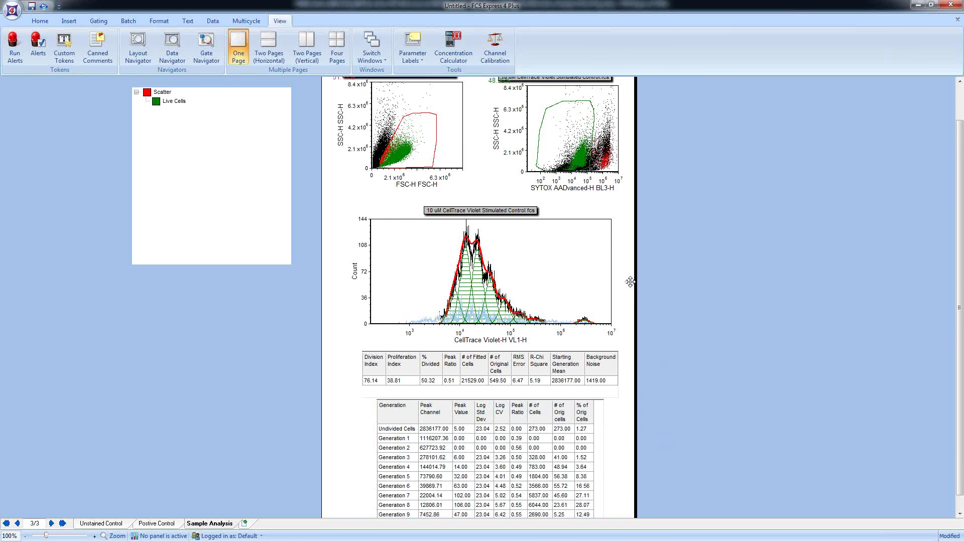
scroll(664, 260, up, 2)
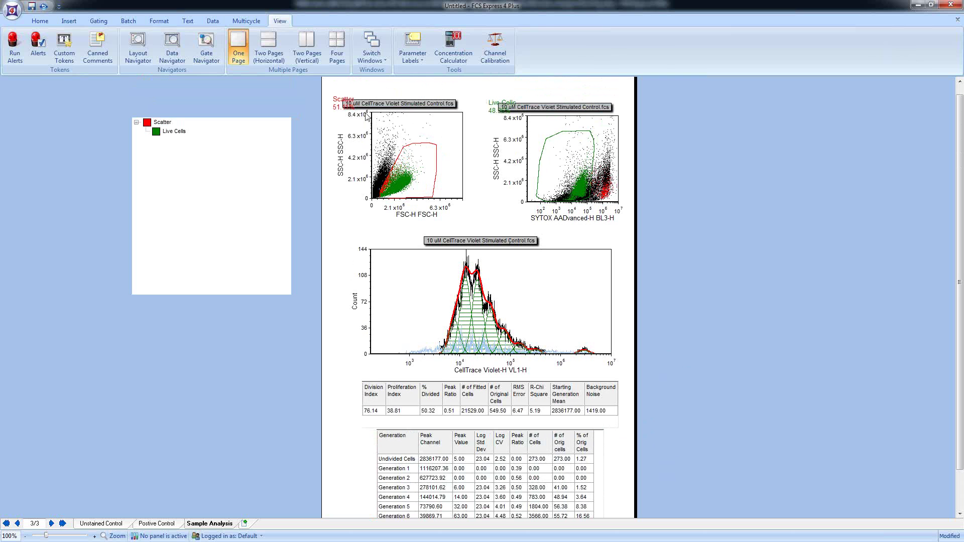
click(212, 21)
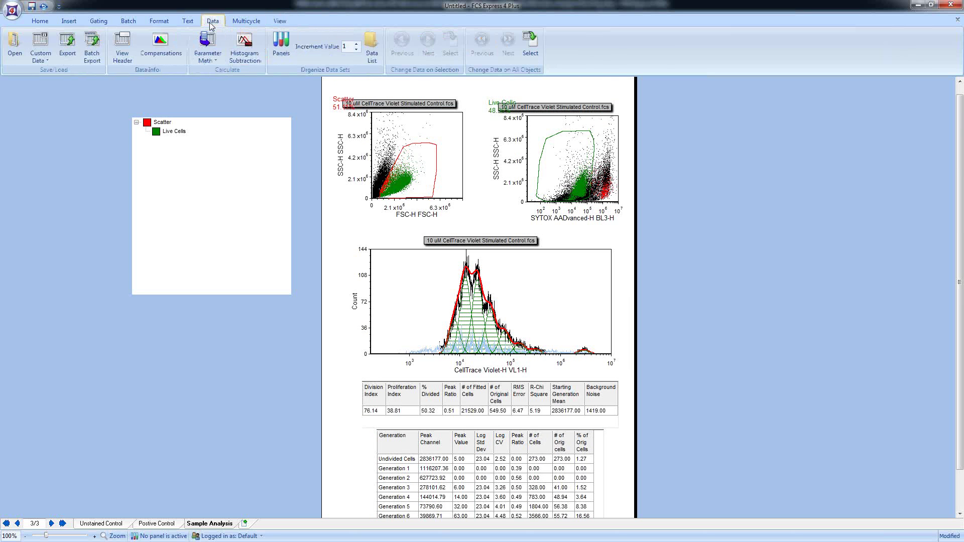
click(370, 47)
drag(449, 196, 737, 177)
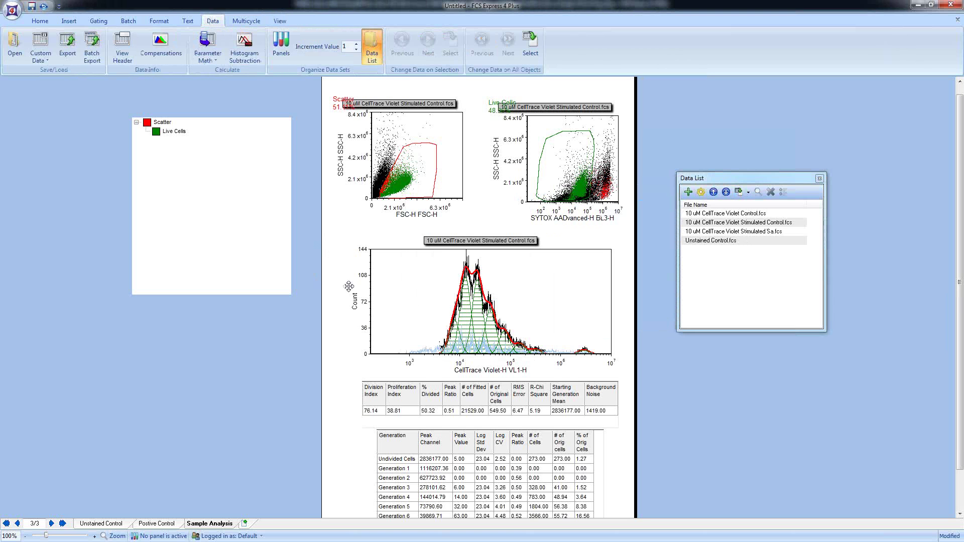
click(448, 110)
click(288, 134)
click(310, 91)
click(413, 116)
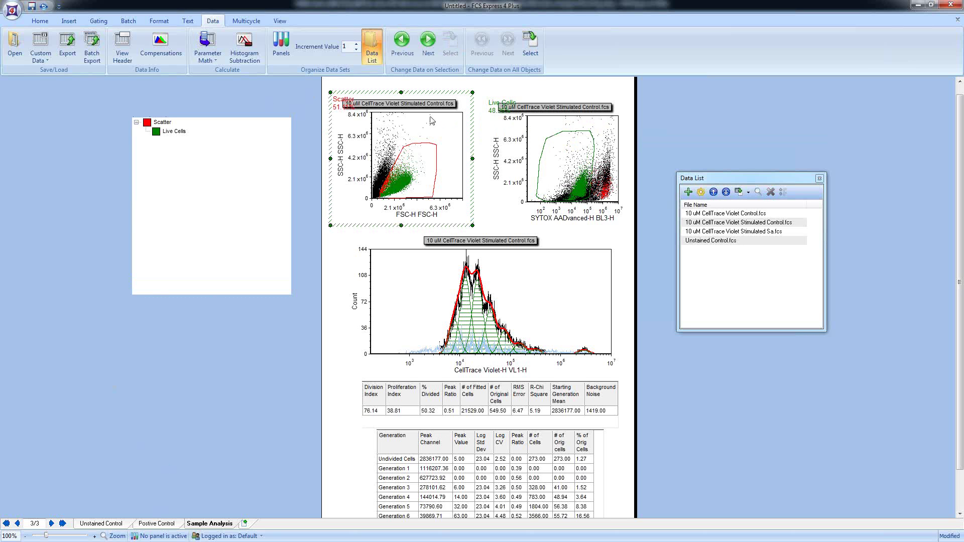
click(410, 340)
click(547, 175)
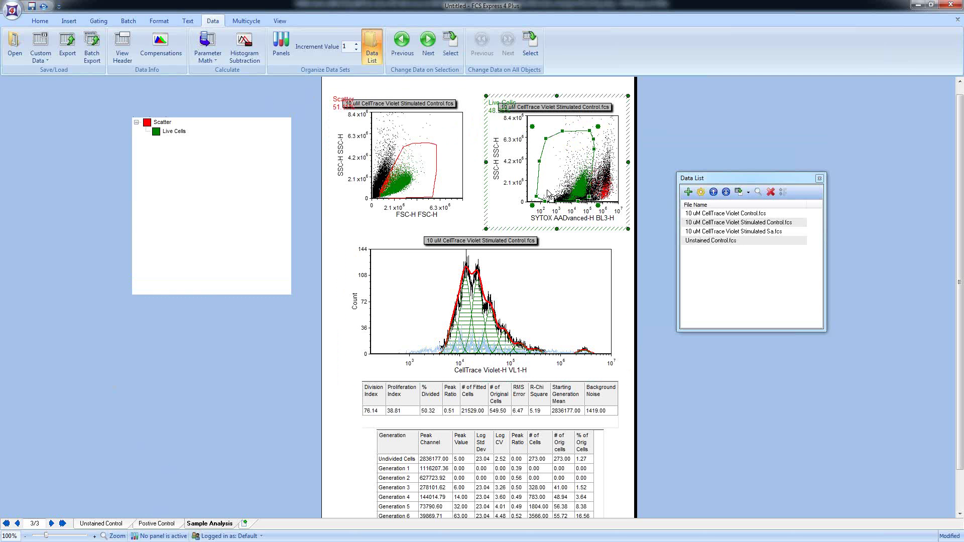
click(661, 207)
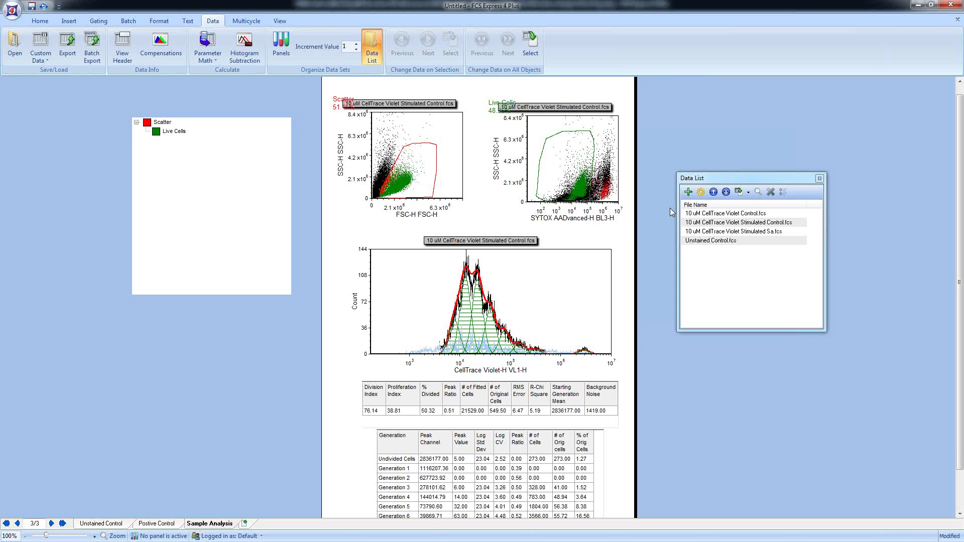
Change the data of both scatter plots and the Proliferation plot to 10 uM CellTrace Violet Control.fcs, and deselect them.
click(703, 213)
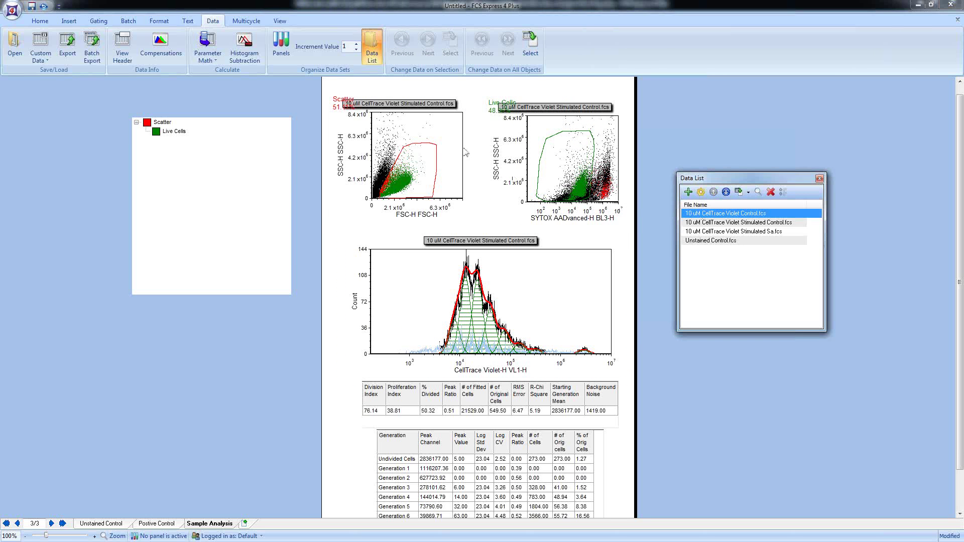
click(465, 152)
ctrl+click(568, 216)
ctrl+click(573, 311)
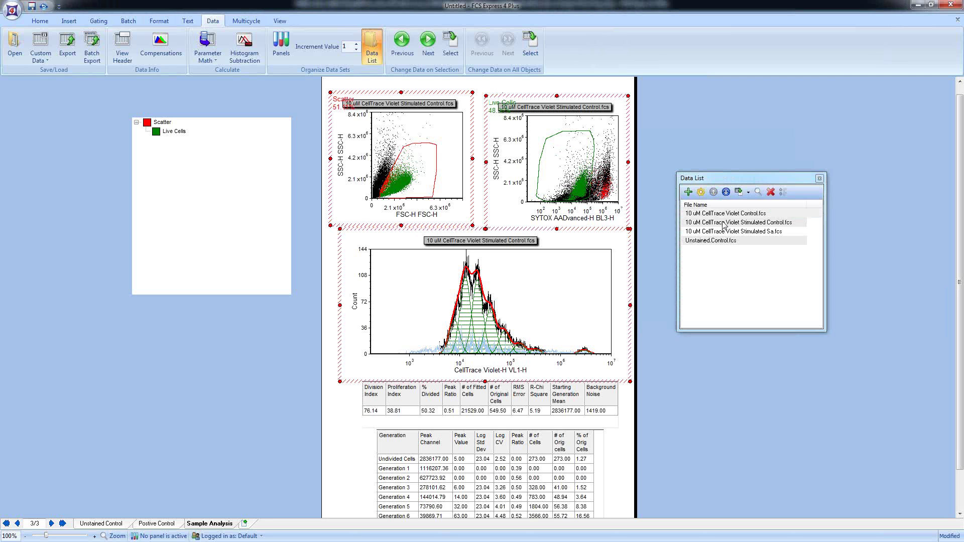
right_click(722, 216)
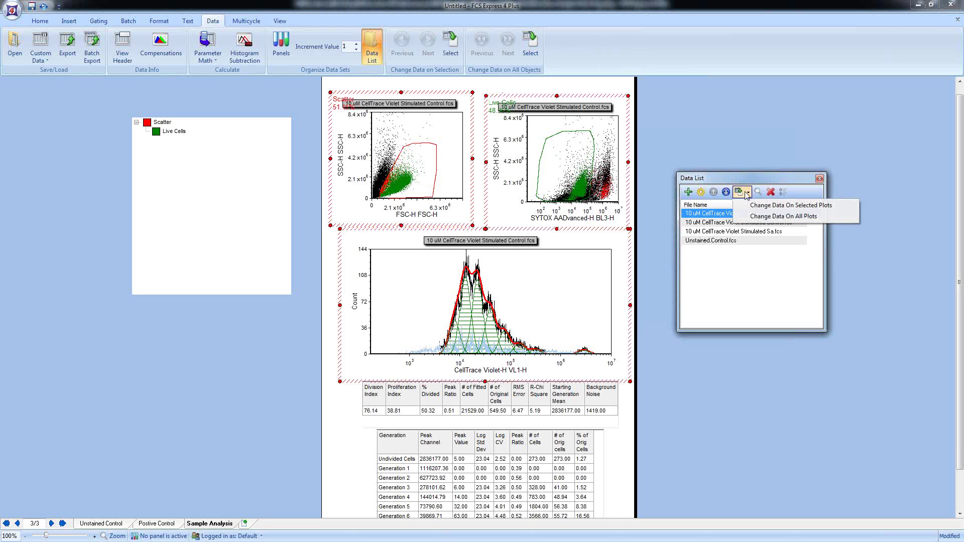
click(768, 208)
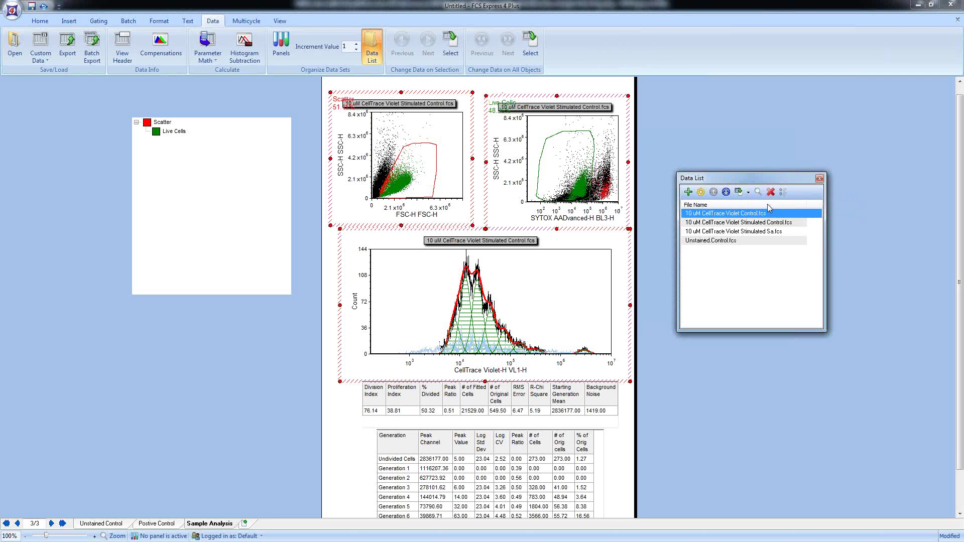
click(734, 103)
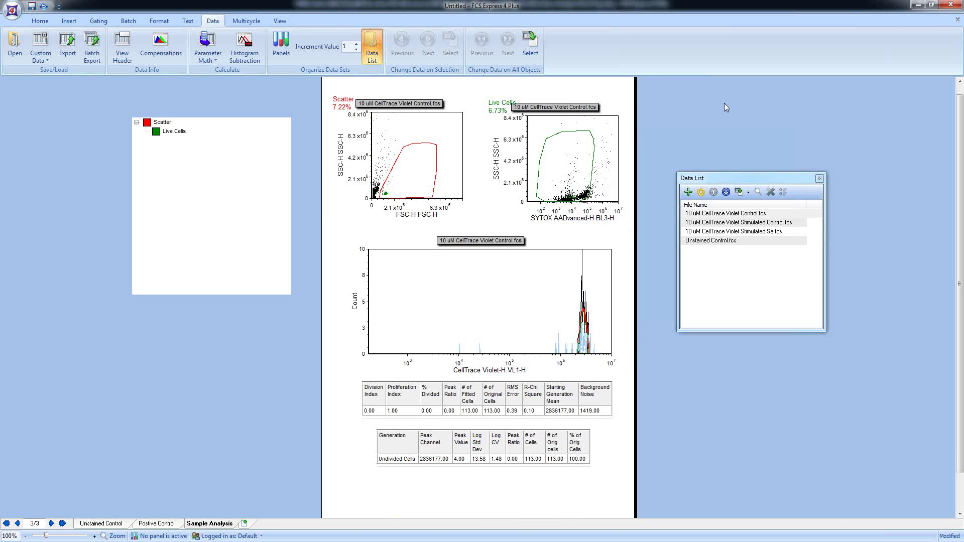
Turn off changing the data file during Next/Prev/Batch for the histogram overlay on the Unstained Control page.
click(152, 524)
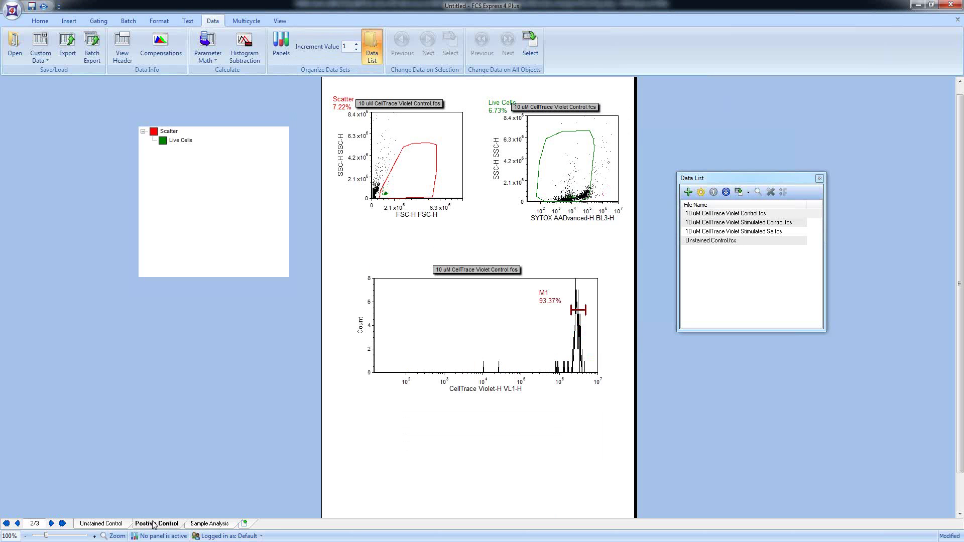
click(106, 524)
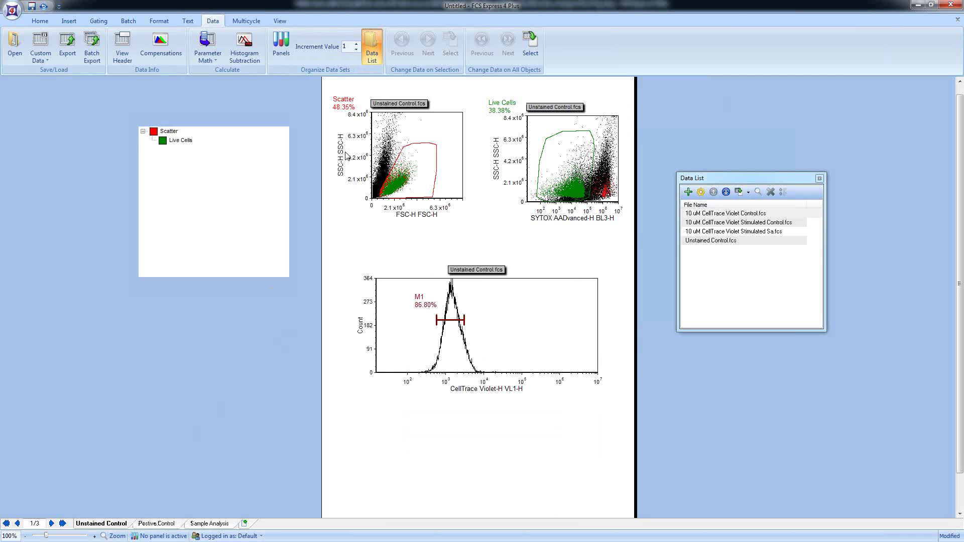
click(411, 323)
right_click(410, 324)
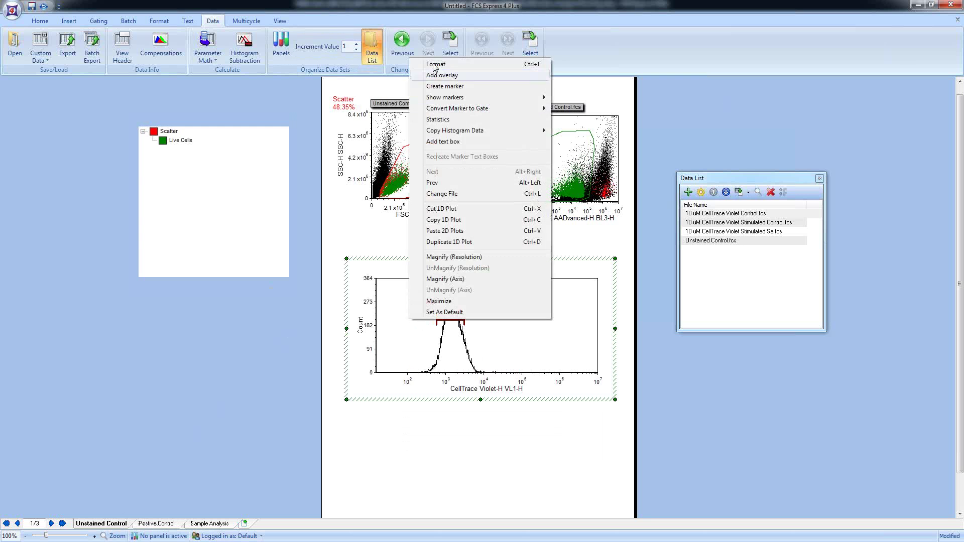
click(435, 63)
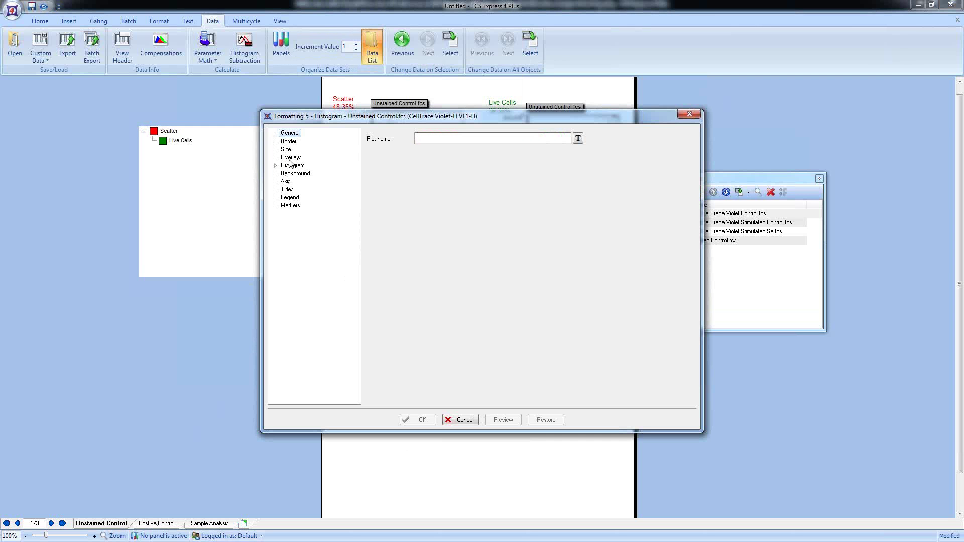
click(291, 157)
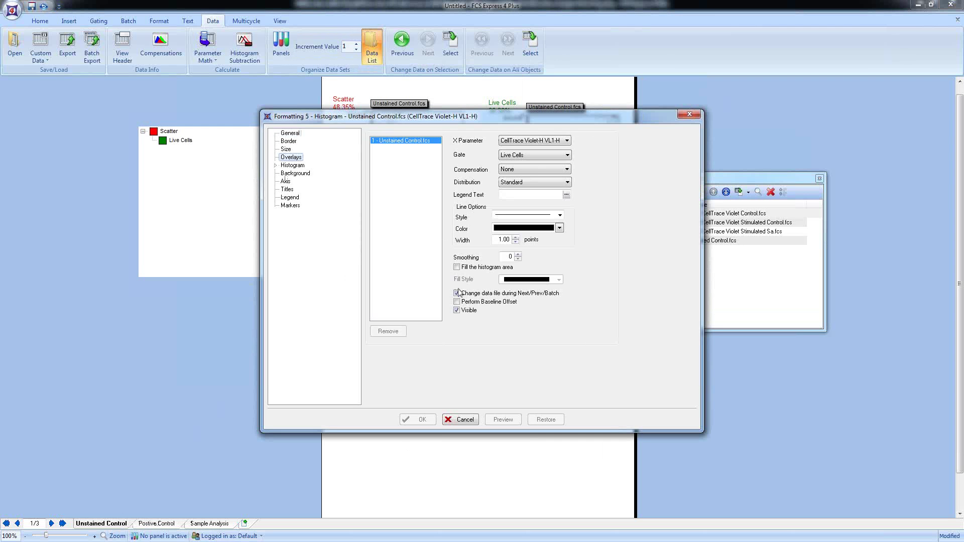
click(457, 292)
click(417, 419)
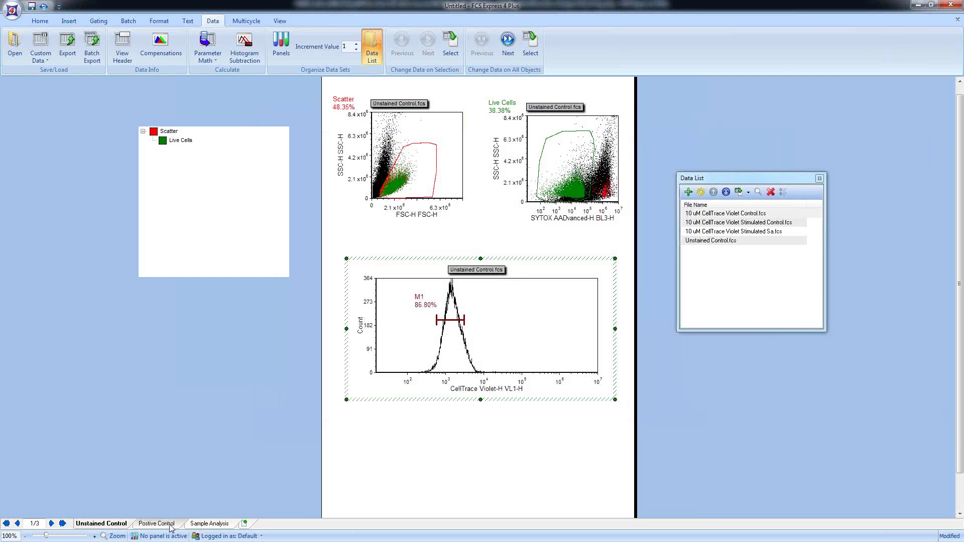
Turn off changing the data file during Next/Prev/Batch for the CellTrace Violet histogram overlay on the Postive Control page.
click(170, 525)
right_click(482, 315)
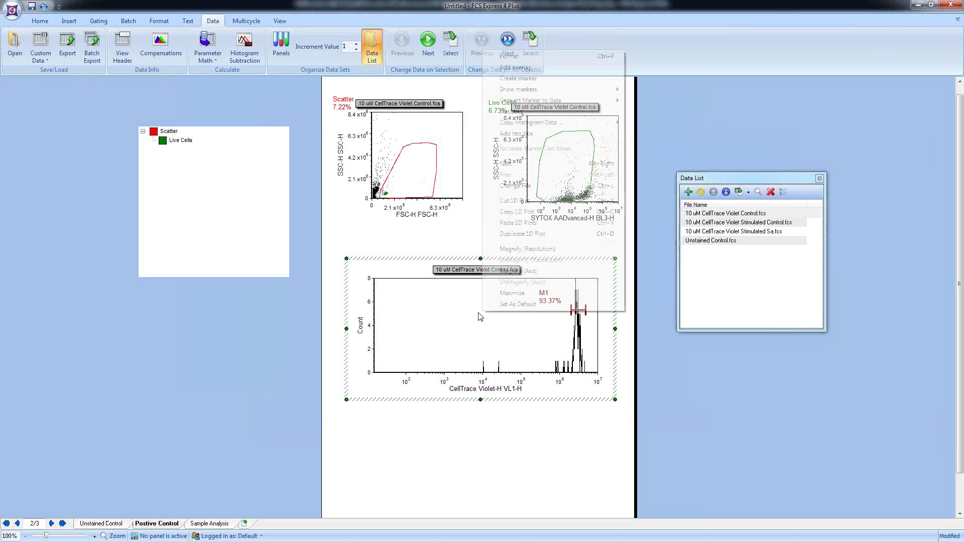
click(521, 58)
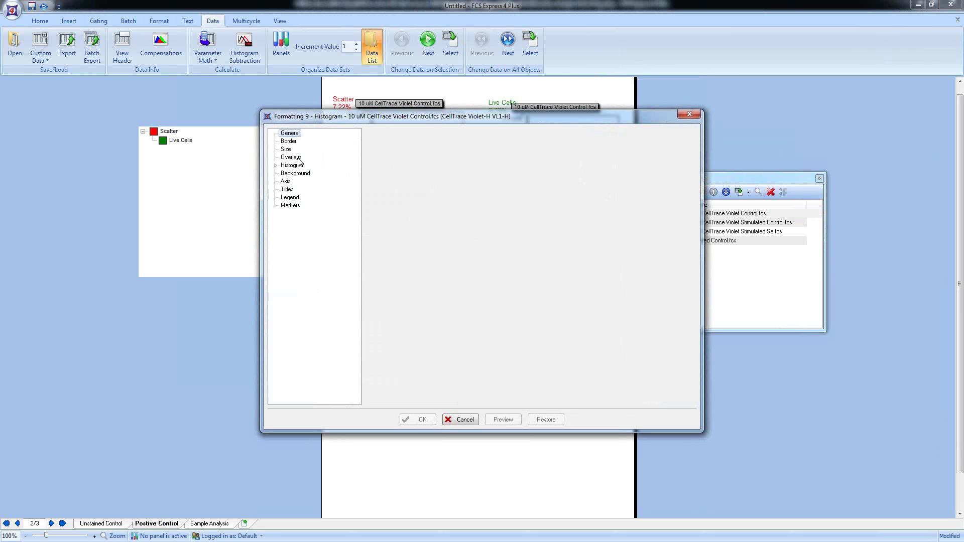
click(457, 292)
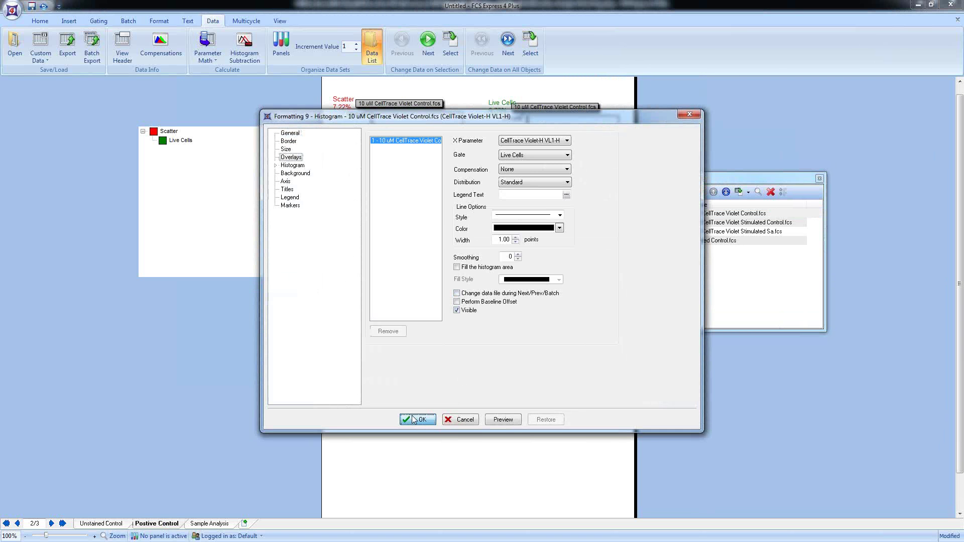
click(419, 418)
On the Sample Analysis page, advance all objects through the data files to Unstained Control.fcs and return to 10 uM CellTrace Violet Stimulated Sa.fcs.
click(209, 523)
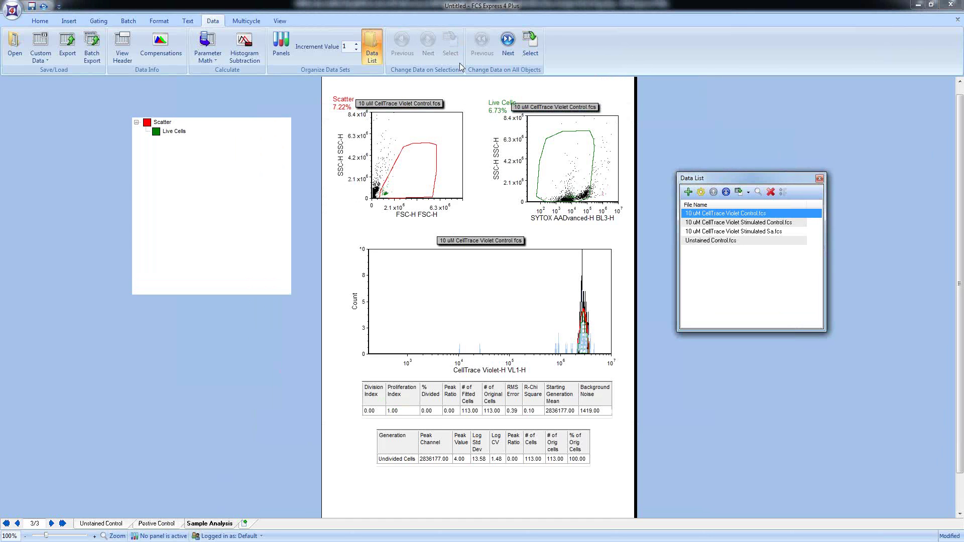
click(507, 41)
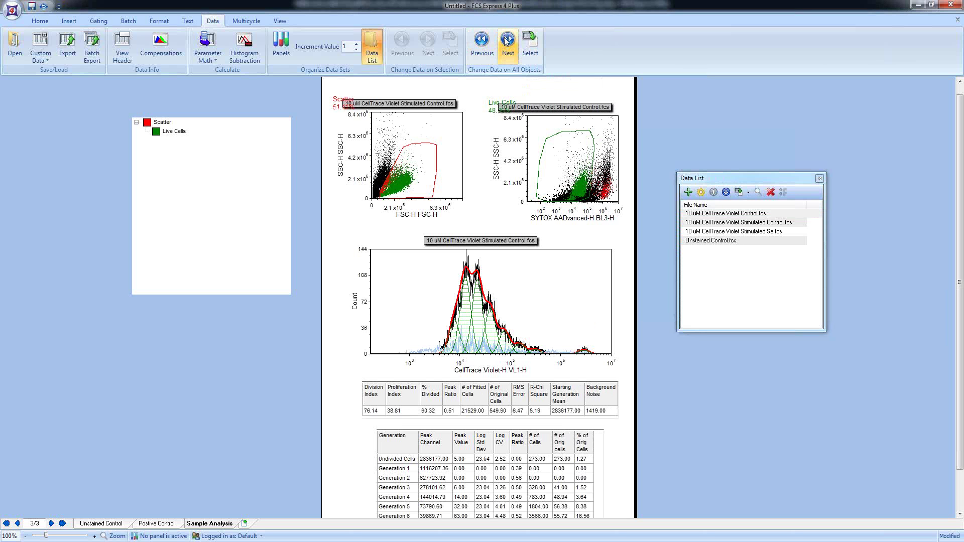
click(508, 41)
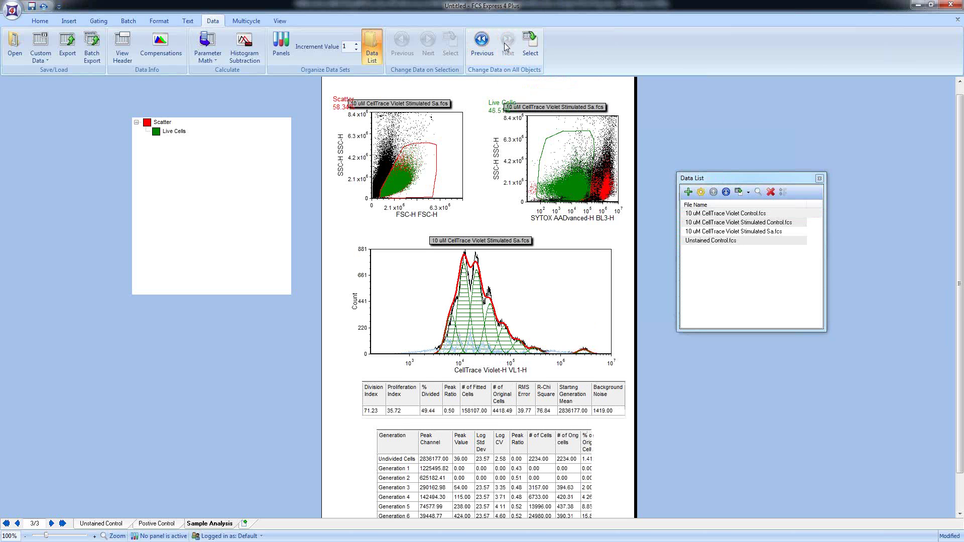
click(481, 41)
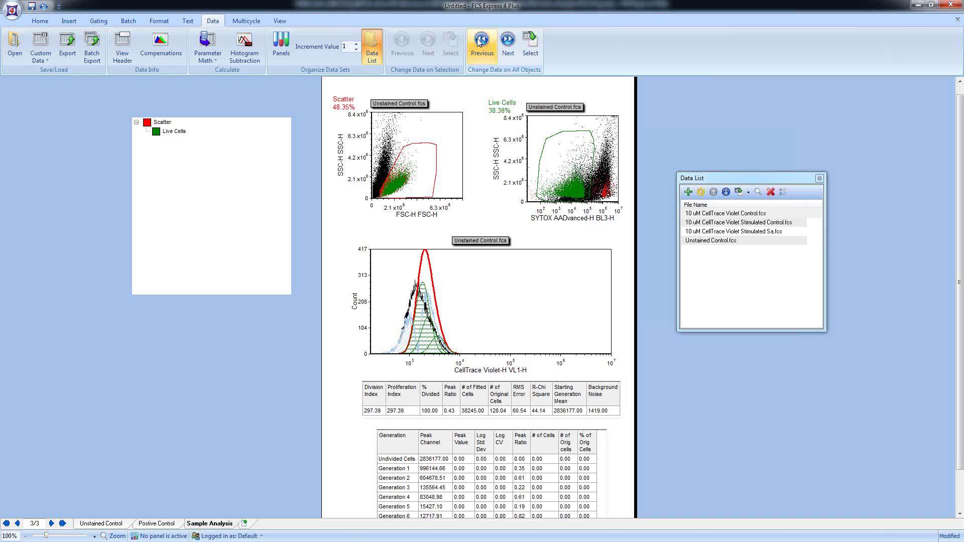
click(481, 40)
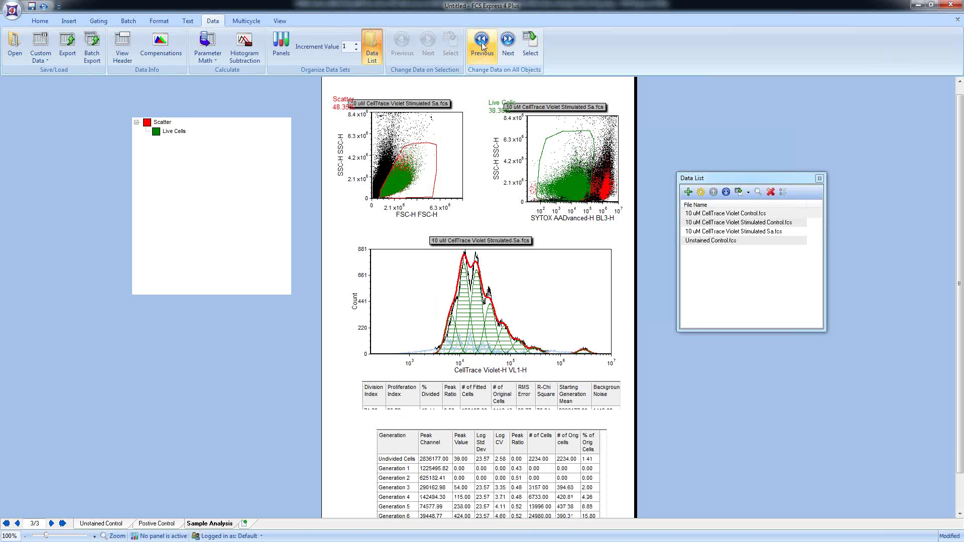
Switch all objects back to 10 uM CellTrace Violet Control.fcs and open the batch actions window beside the page.
click(480, 40)
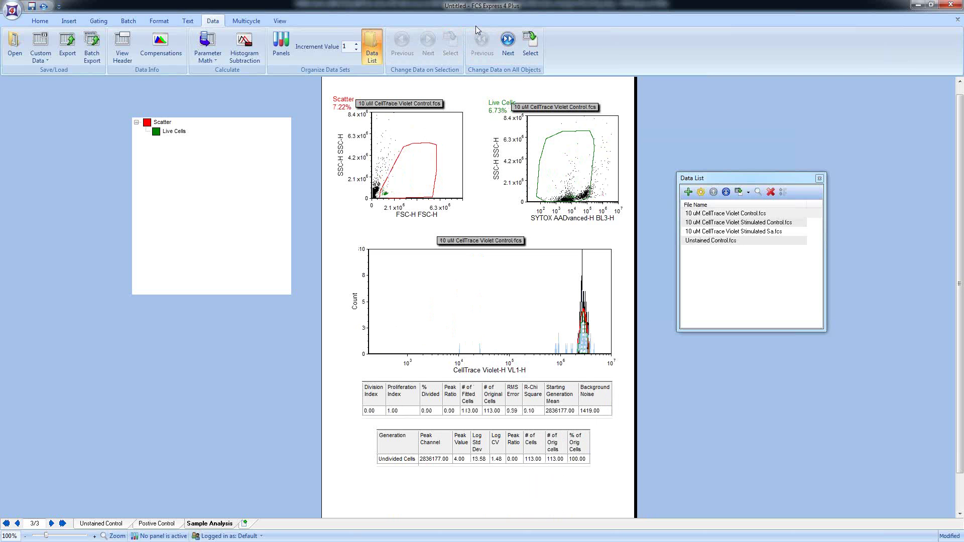
click(126, 21)
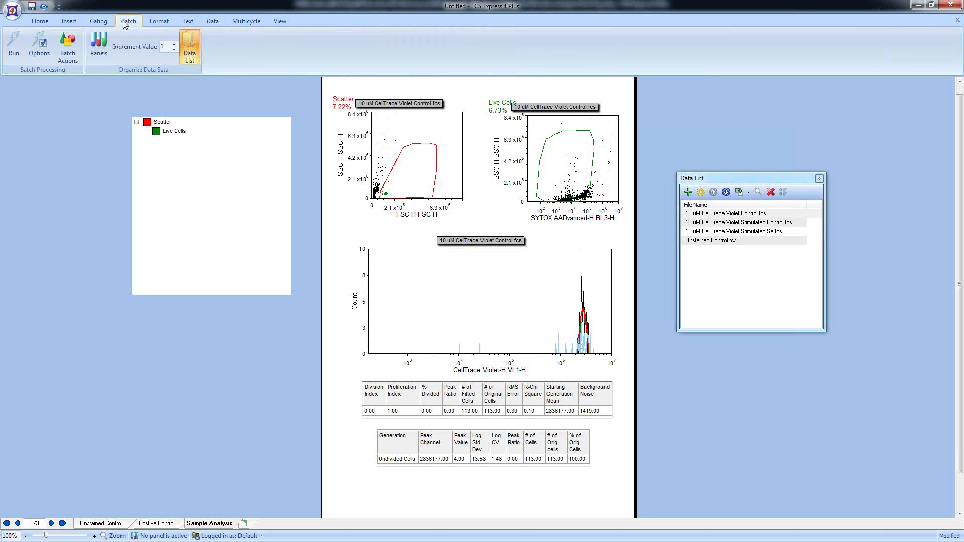
click(67, 51)
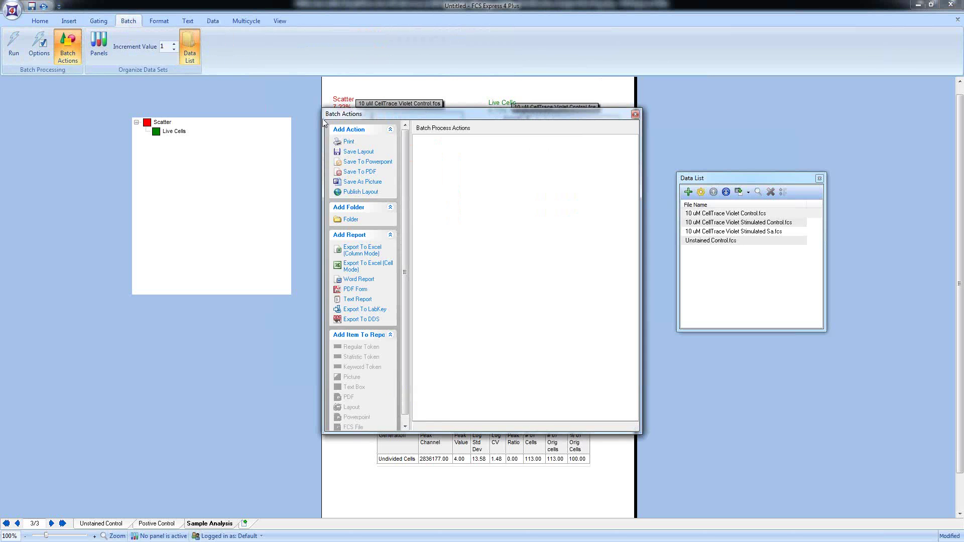
drag(413, 116, 115, 122)
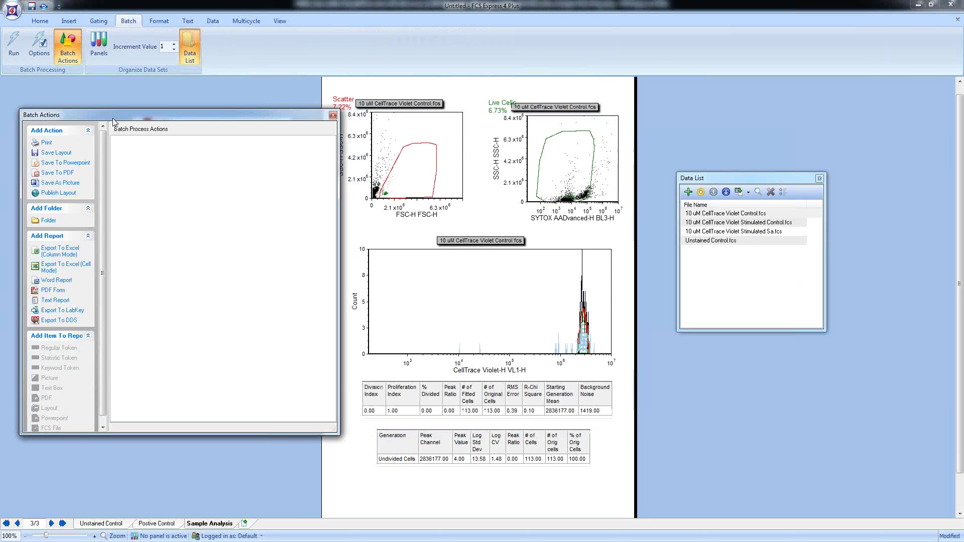
Create an Export To Powerpoint batch action for page 3 that opens after saving and outputs to proliferation.ppt on the Desktop.
click(77, 167)
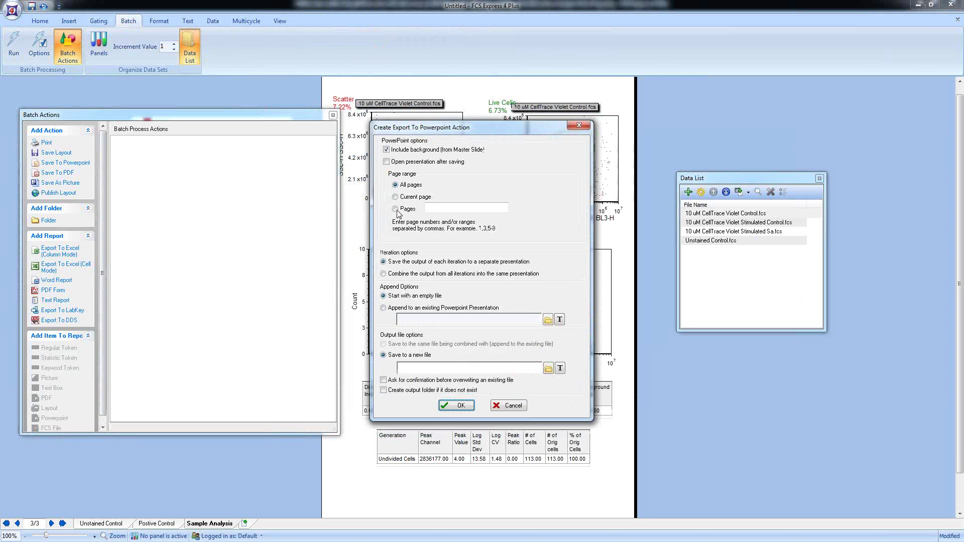
click(435, 209)
text(3)
click(393, 161)
click(548, 369)
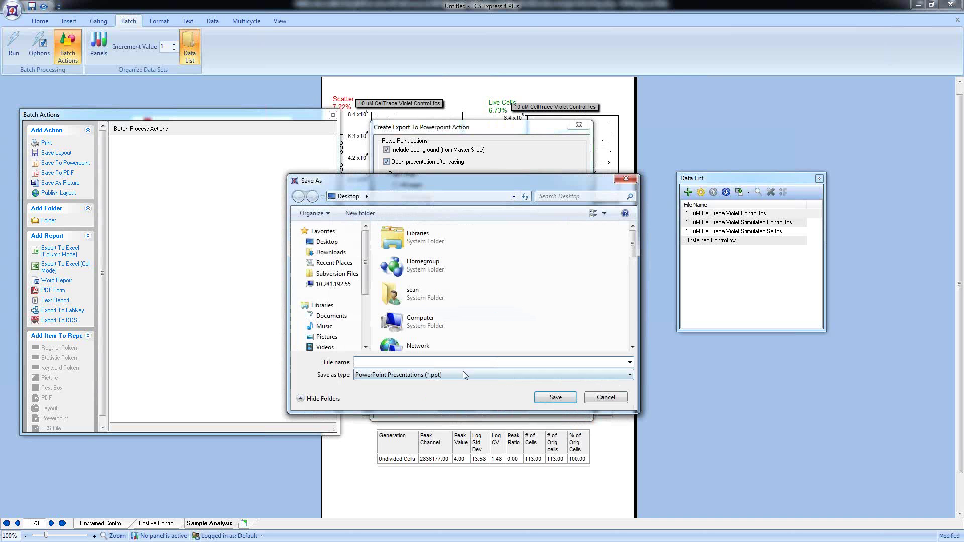
text(proliferation)
click(546, 397)
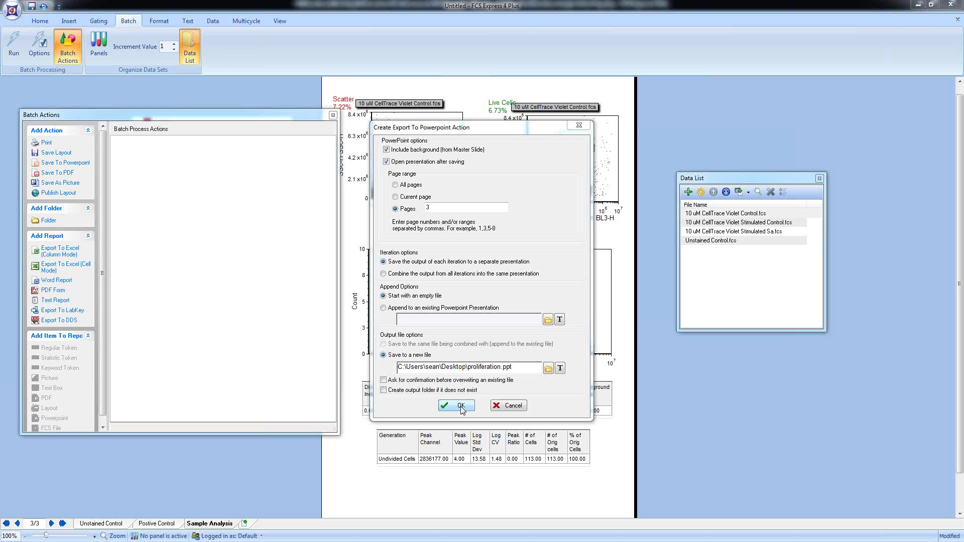
click(460, 406)
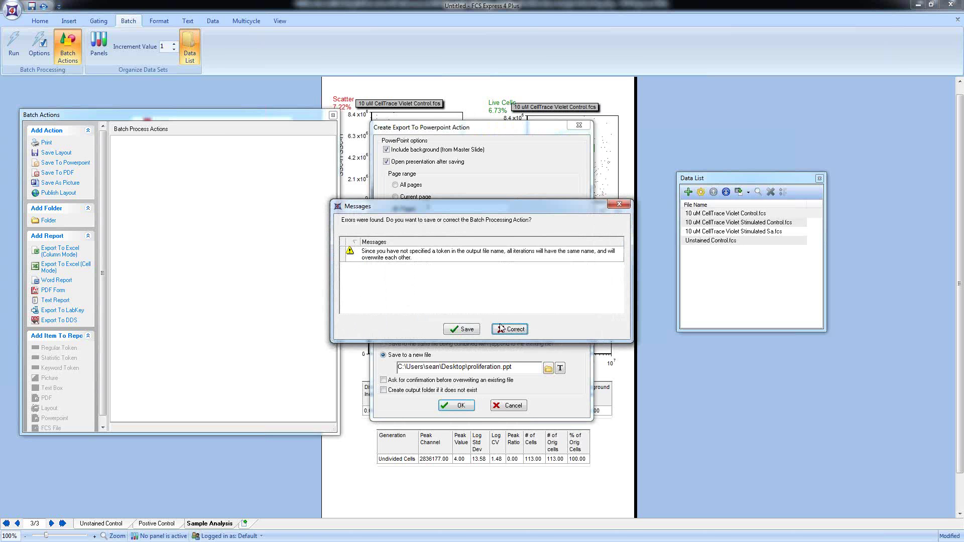
Correct the PowerPoint export action to combine the output from all iterations into the same presentation.
click(501, 329)
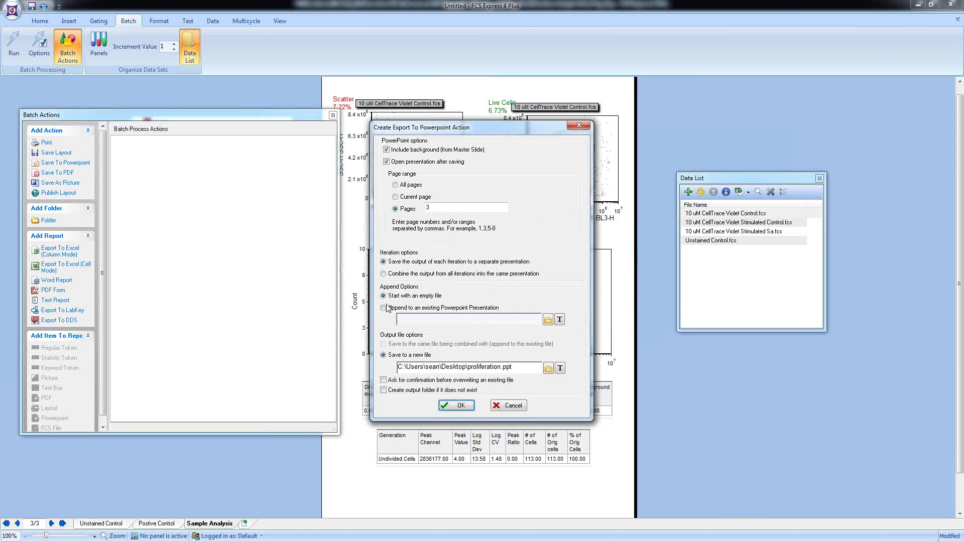
click(384, 275)
click(457, 406)
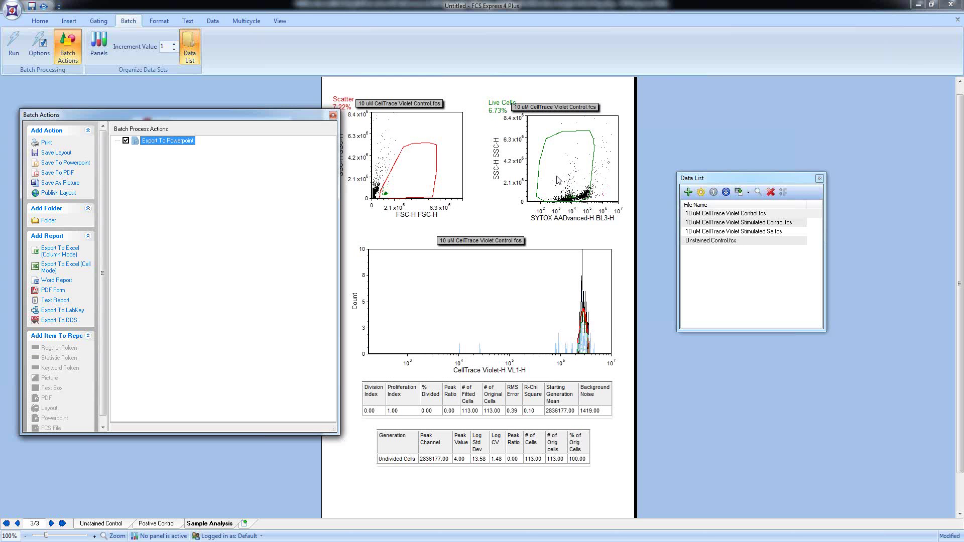
Add an Excel (Column Mode) export action that saves to a new file pro.xlsx on the Desktop.
double_click(60, 251)
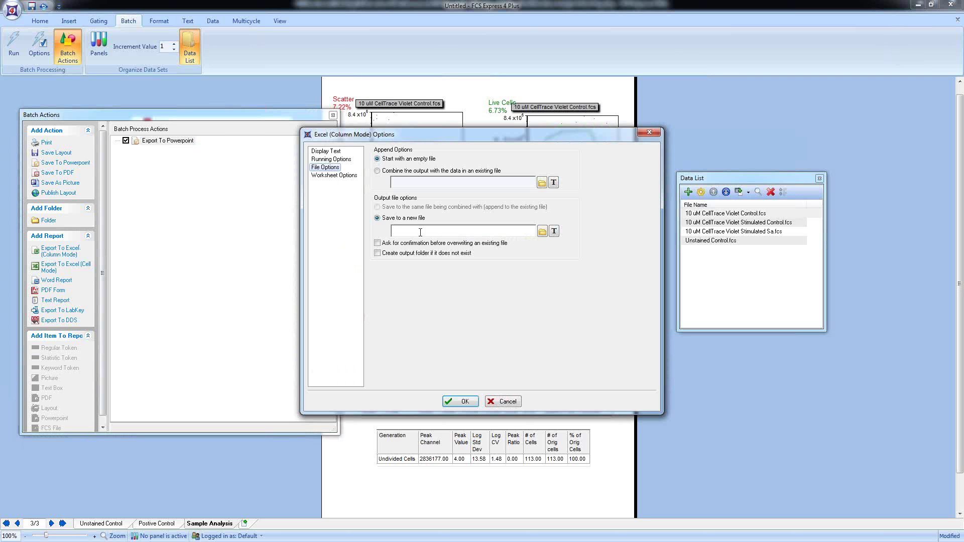
click(541, 232)
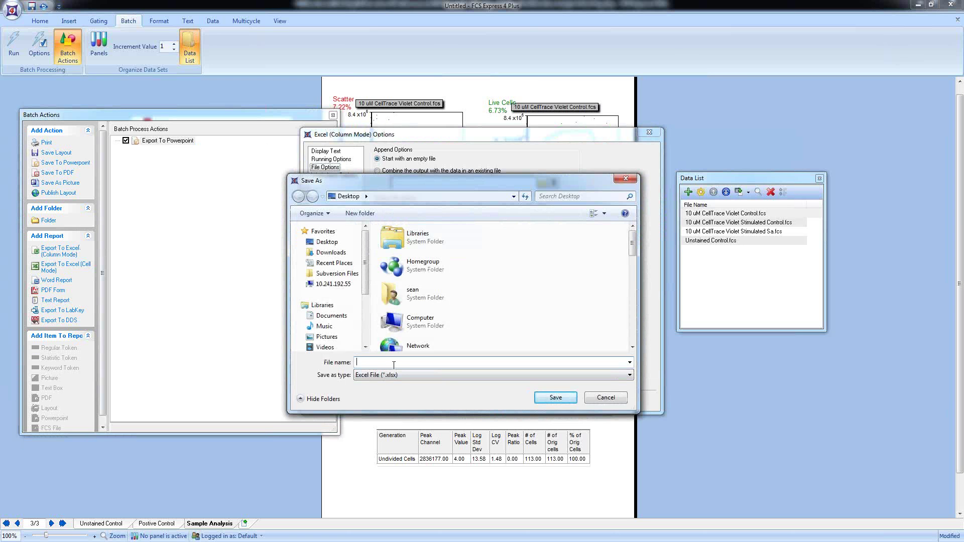
text(prof)
click(556, 397)
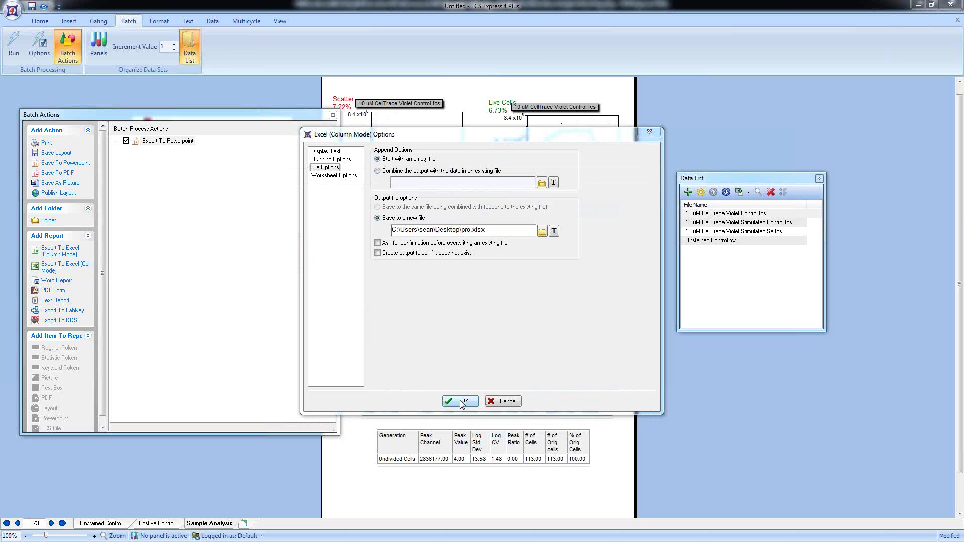
click(462, 401)
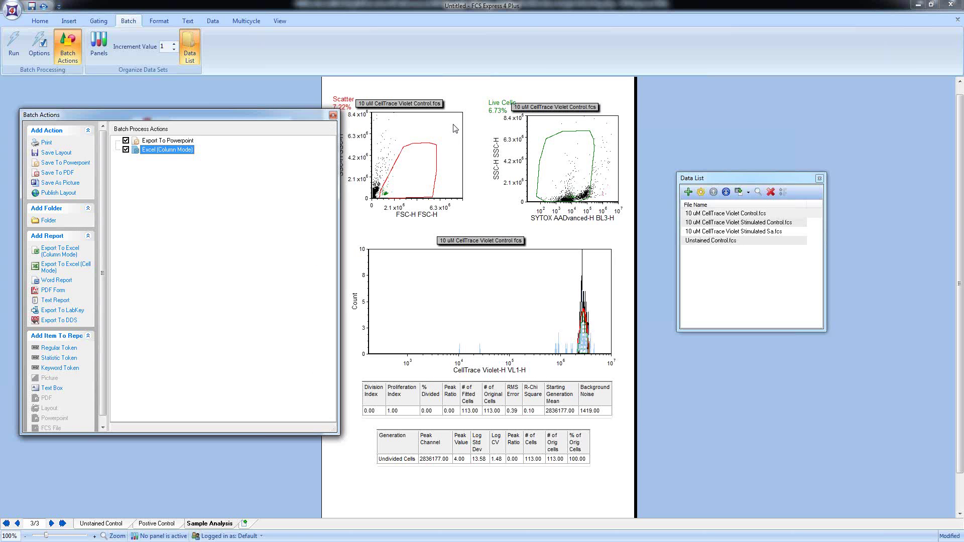
Add the FCS Filename statistic of the FSC-H/SSC-H scatter plot to the Excel export, with the column name Sample ID.
click(433, 95)
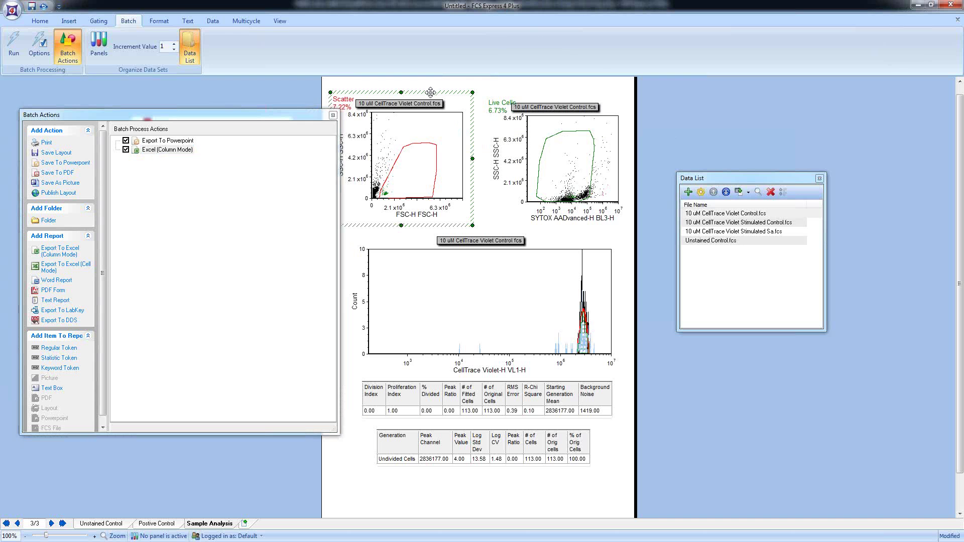
drag(430, 93, 183, 151)
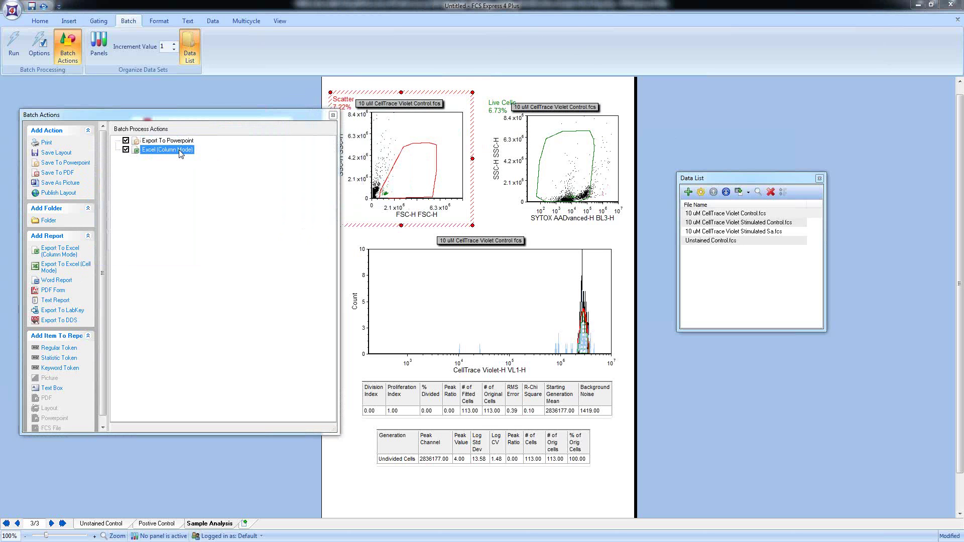
click(458, 315)
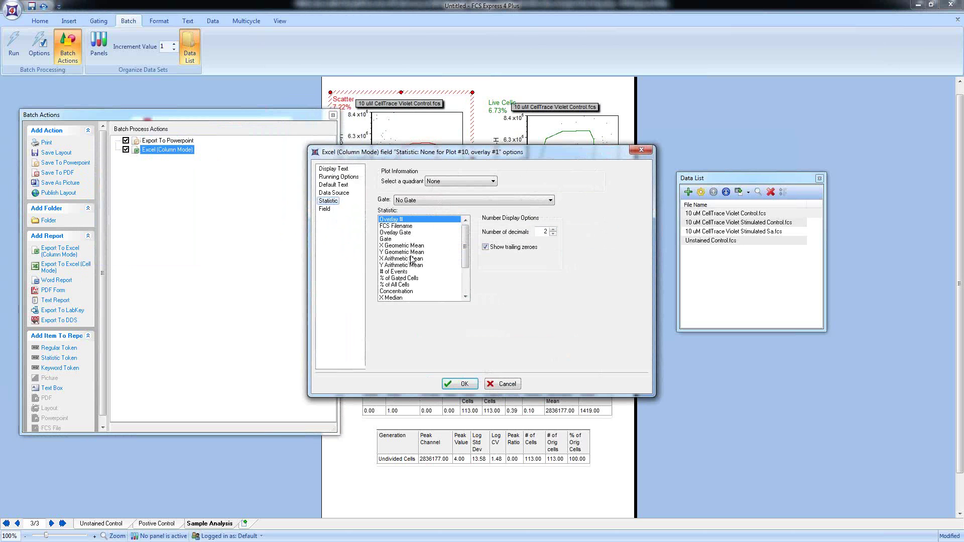
click(397, 227)
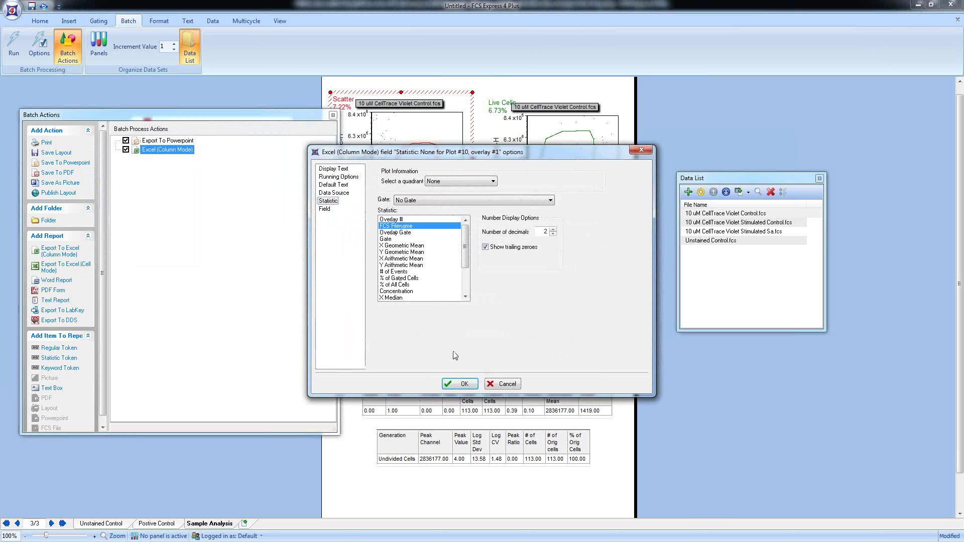
click(324, 209)
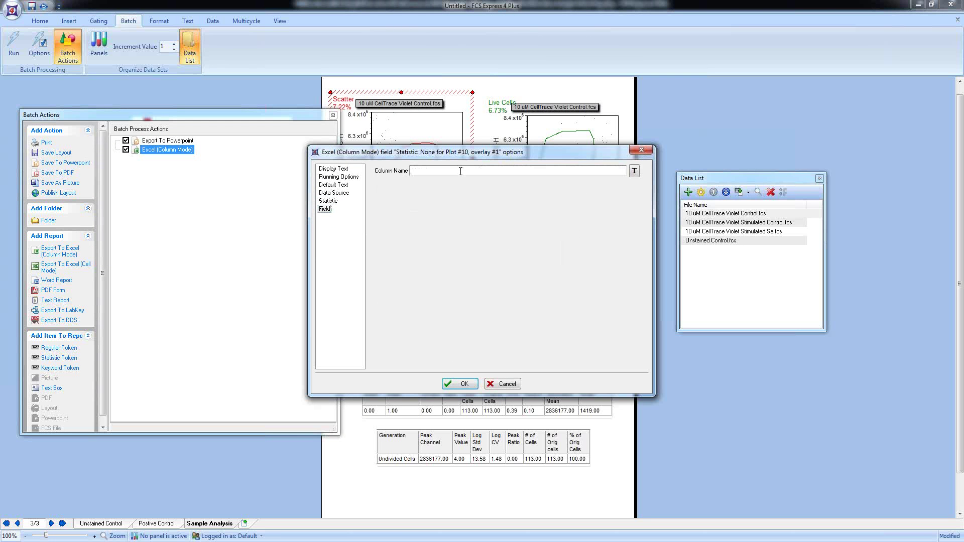
text(Sample ID)
key(Return)
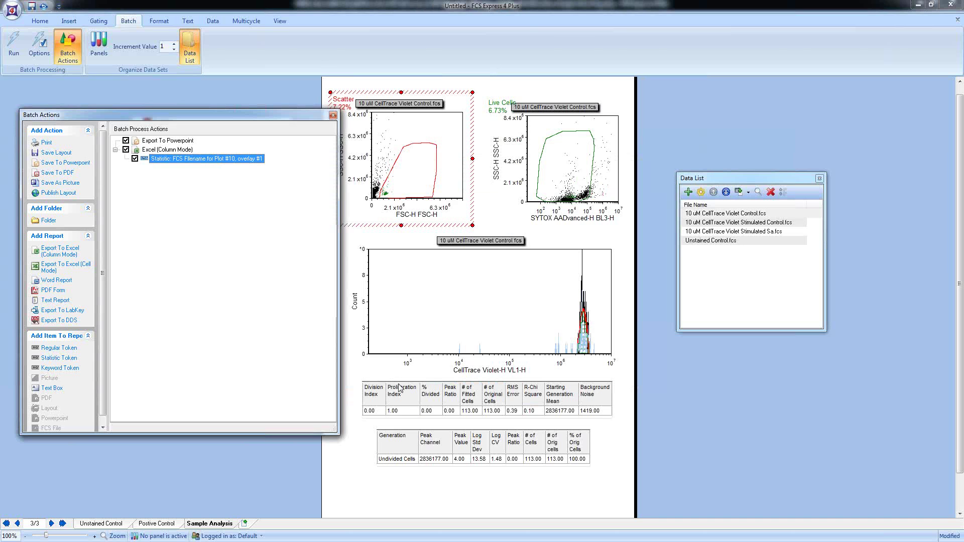
Add Division Index, Proliferation Index, % Divided, and the Undivided Cells' Peak Ratio and # of Cells from the statistics tables to the Excel export.
click(385, 410)
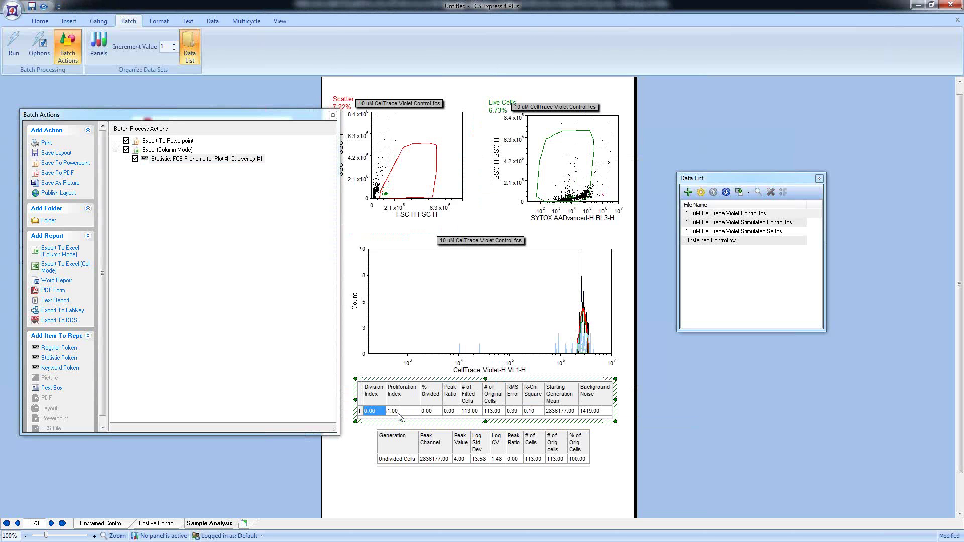
drag(399, 416, 172, 152)
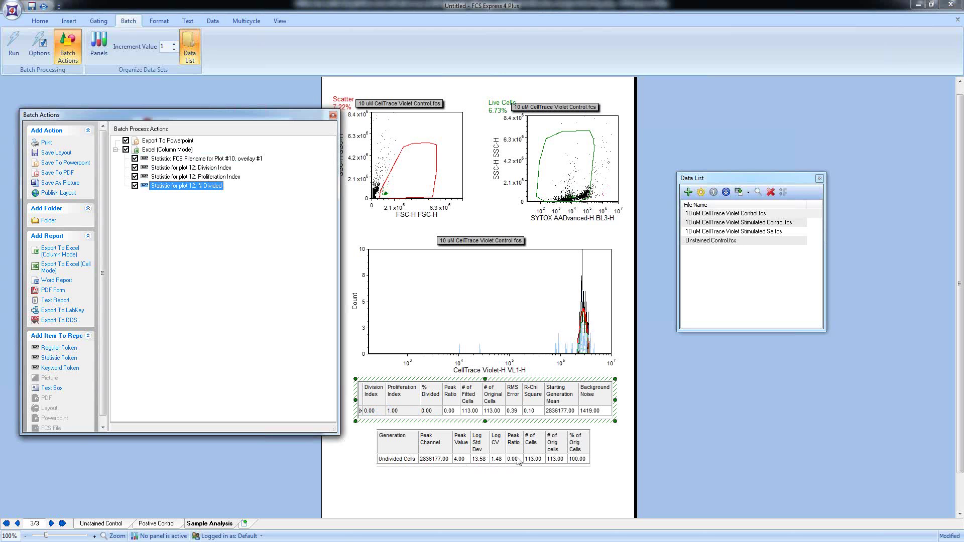
drag(518, 461, 532, 462)
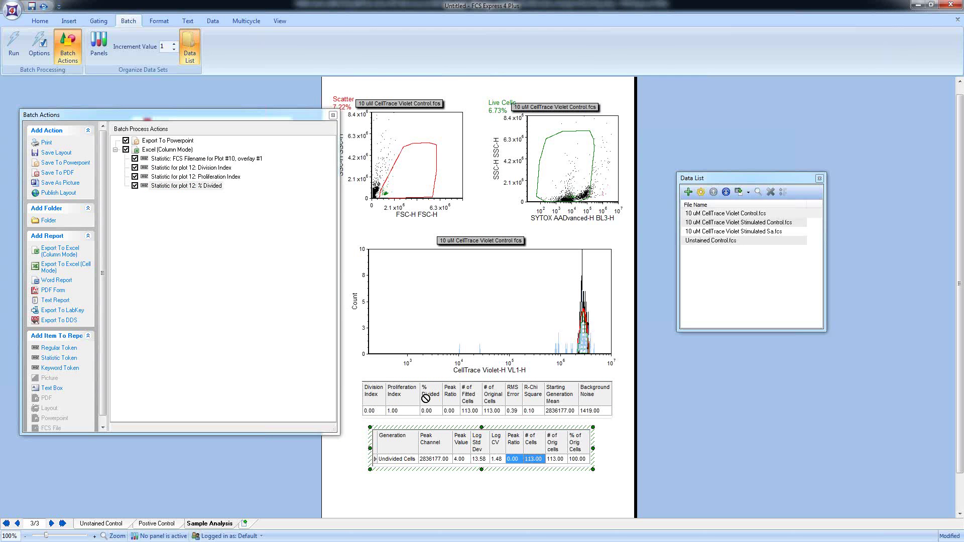
drag(179, 158, 178, 153)
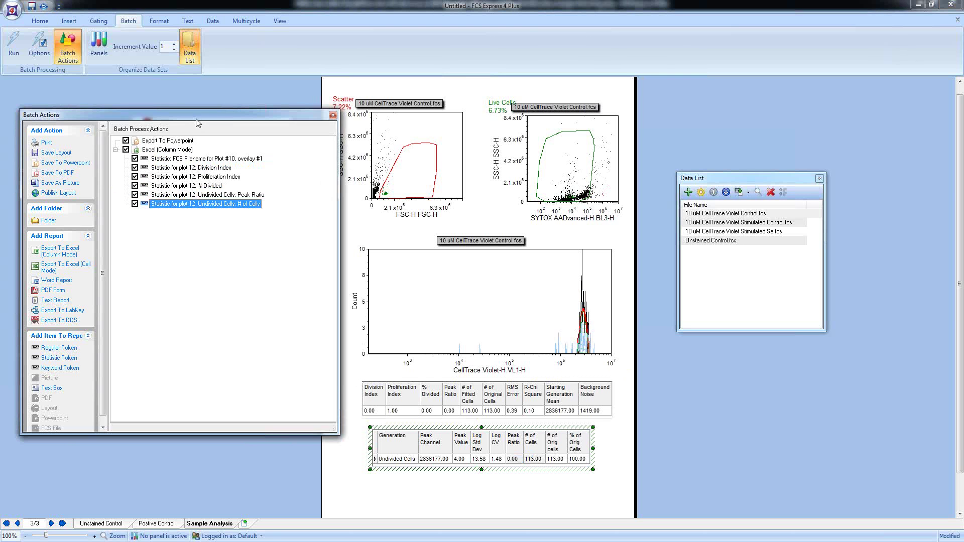
Run the batch process and review slides 2 to 4 of the exported proliferation.ppt in PowerPoint.
click(15, 47)
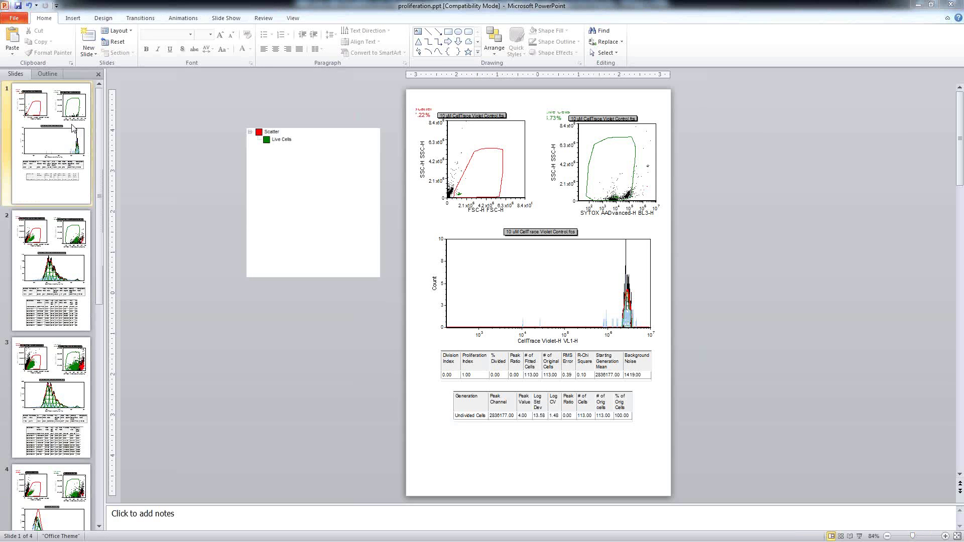
click(65, 246)
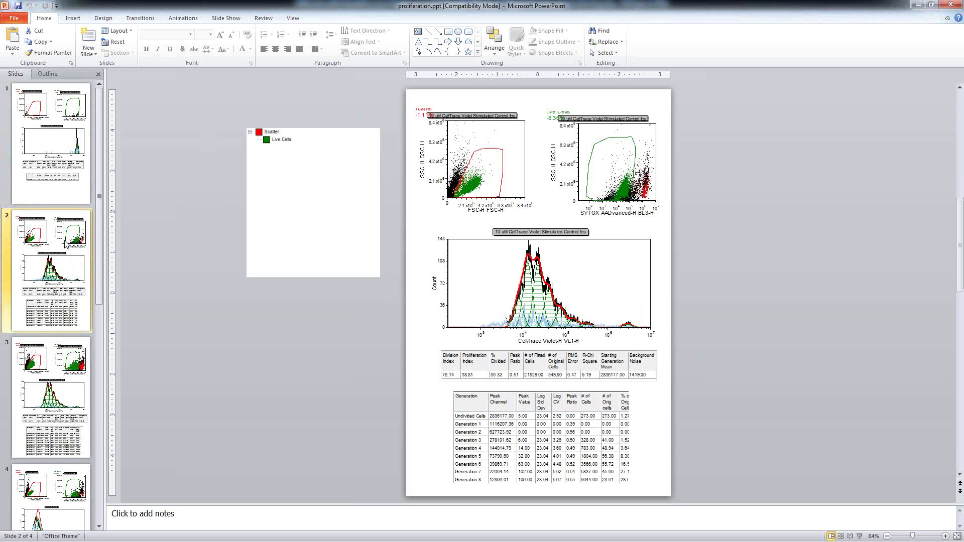
click(57, 384)
scroll(58, 386, down, 2)
click(55, 404)
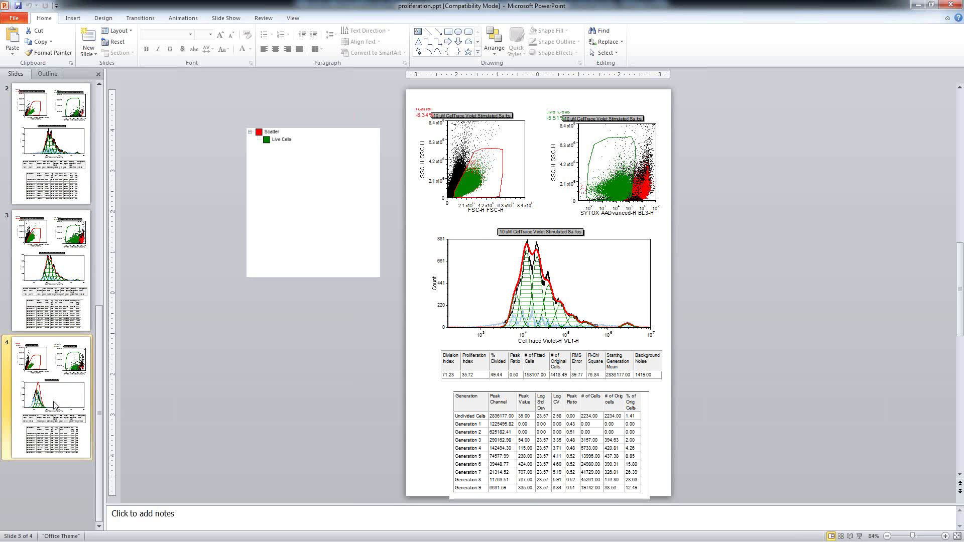
On slide 3, enlarge the CellTrace Violet proliferation histogram picture well beyond the slide's edge.
click(57, 293)
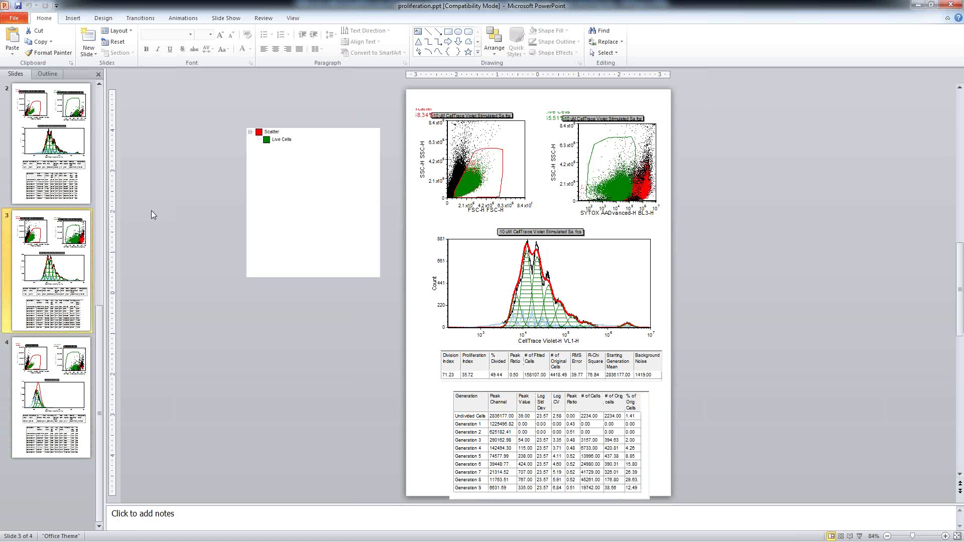
click(648, 297)
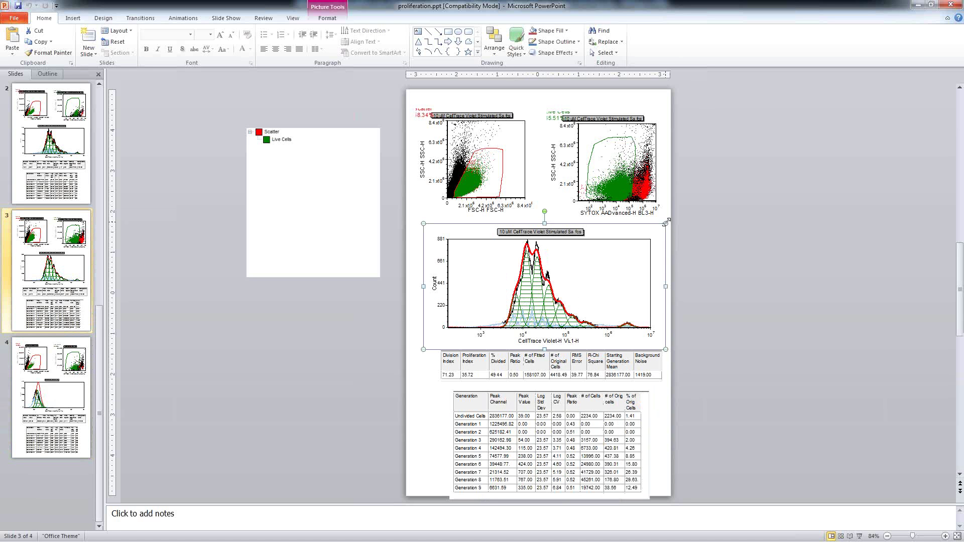
drag(768, 184, 830, 162)
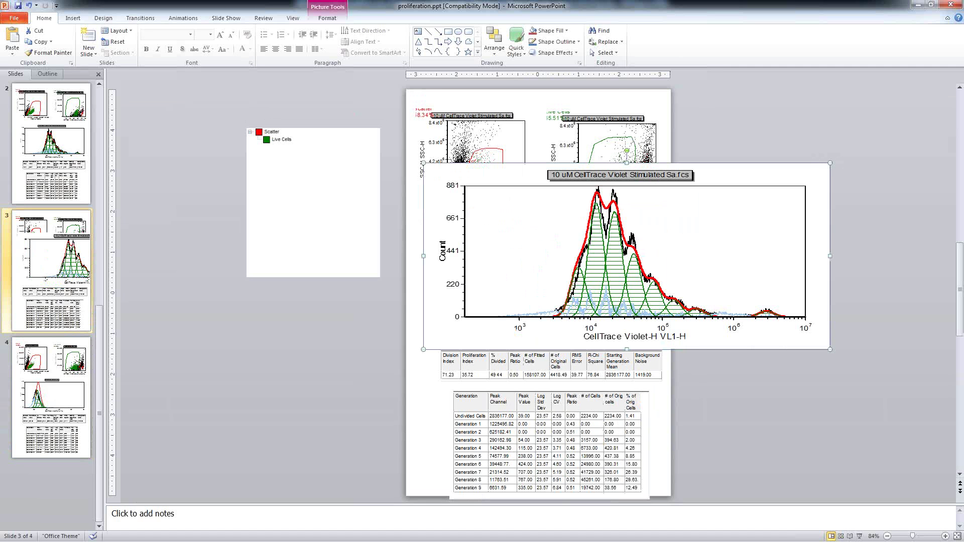
Switch to pro.xlsx in Excel, enlarge its window and fit column A to the full sample file names.
key(alt+Tab)
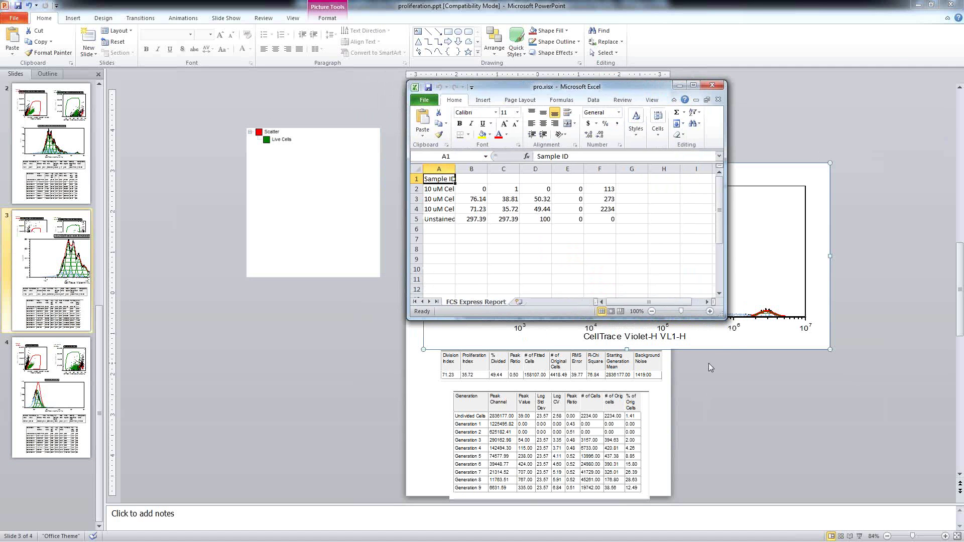
drag(728, 320, 922, 426)
double_click(455, 165)
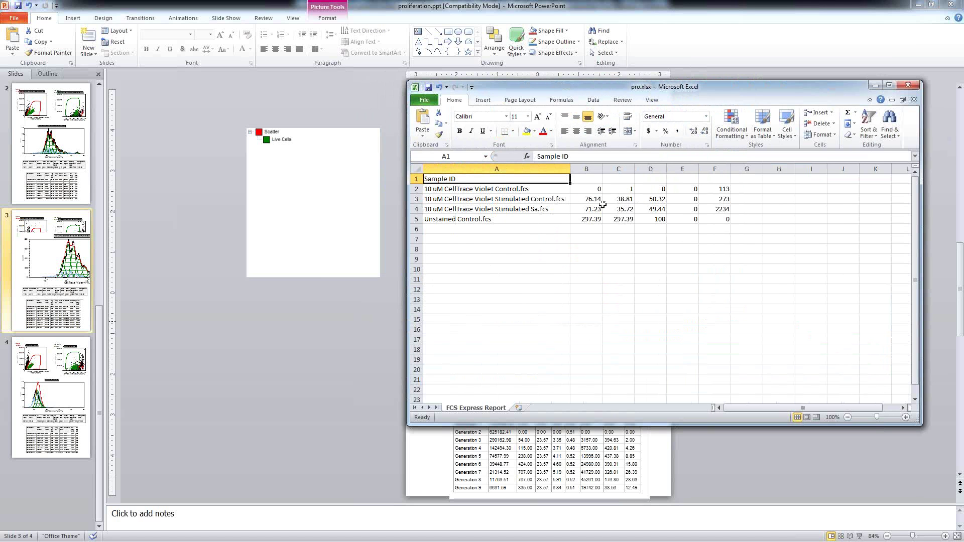
Close the exported workbook and presentation, and return to FCS Express to show the Resources page of the start page layout.
click(904, 89)
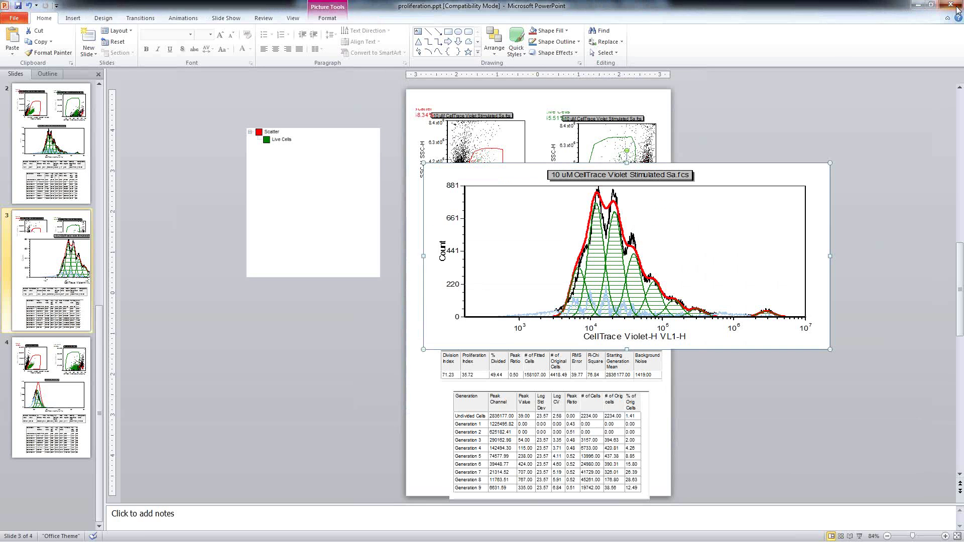
click(950, 4)
click(481, 289)
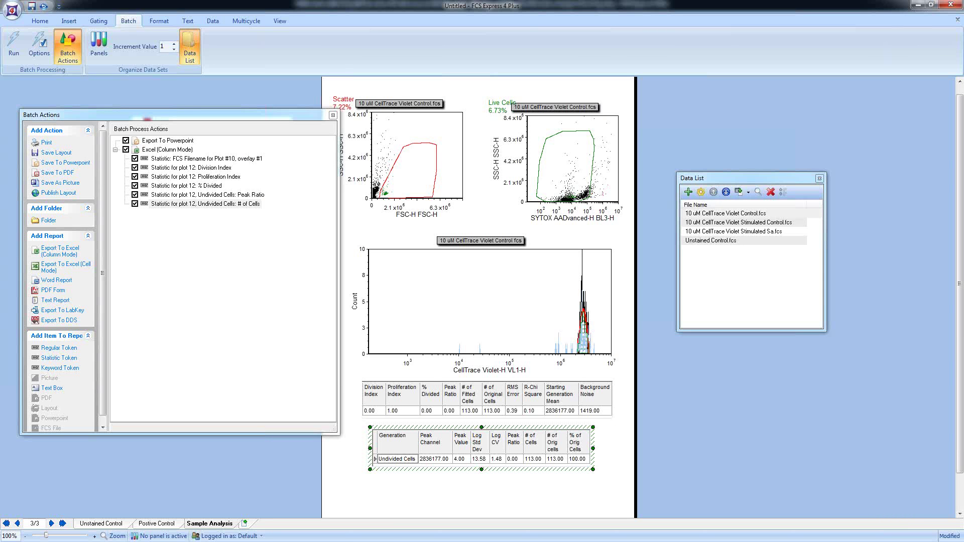
click(660, 287)
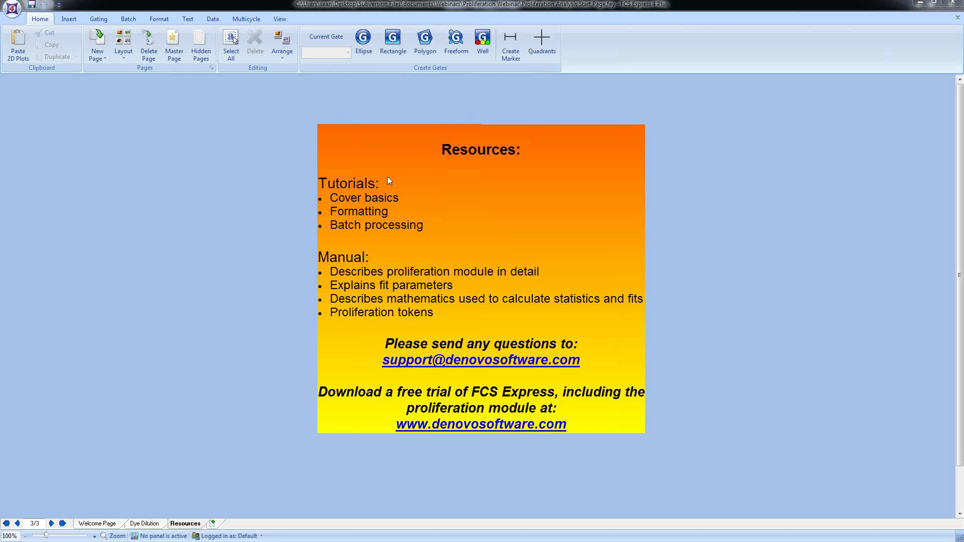
Open the Tutorials chapter of the FCS Express 4 Manual and expand its Proliferation tutorial to show the individual sections.
click(7, 14)
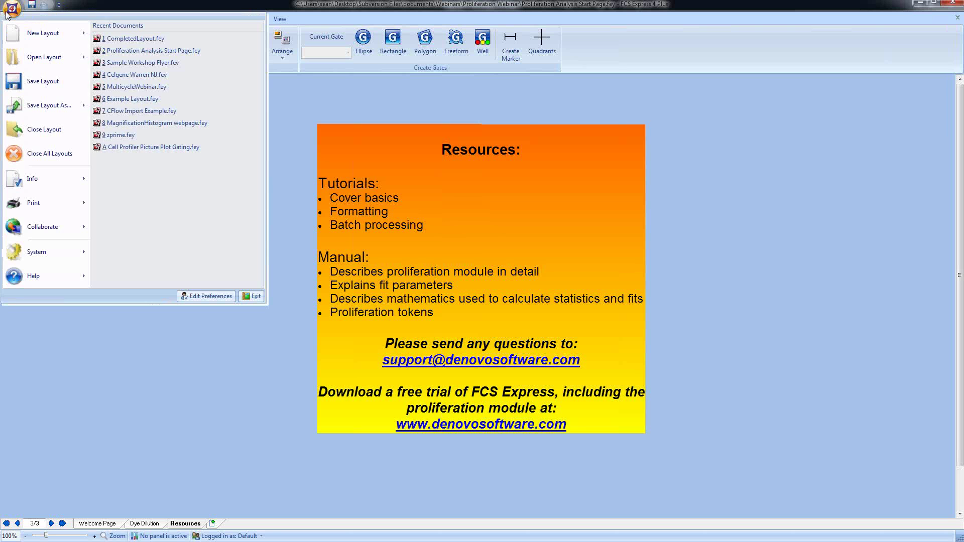
mouse_move(57, 277)
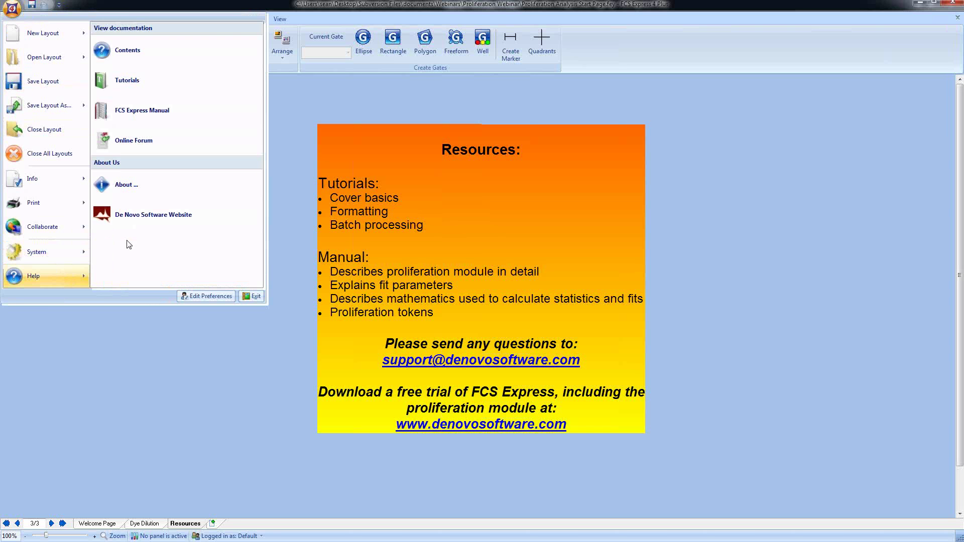
click(167, 91)
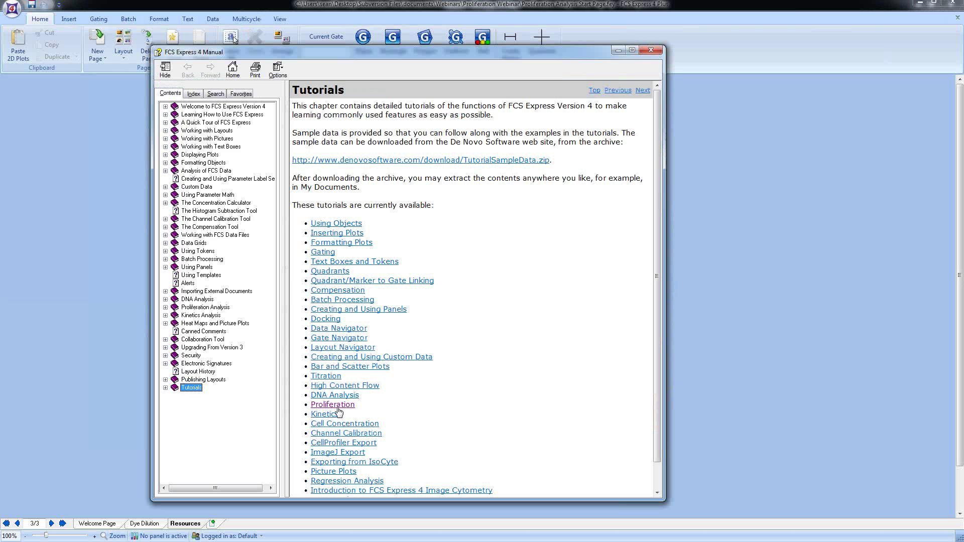
click(339, 409)
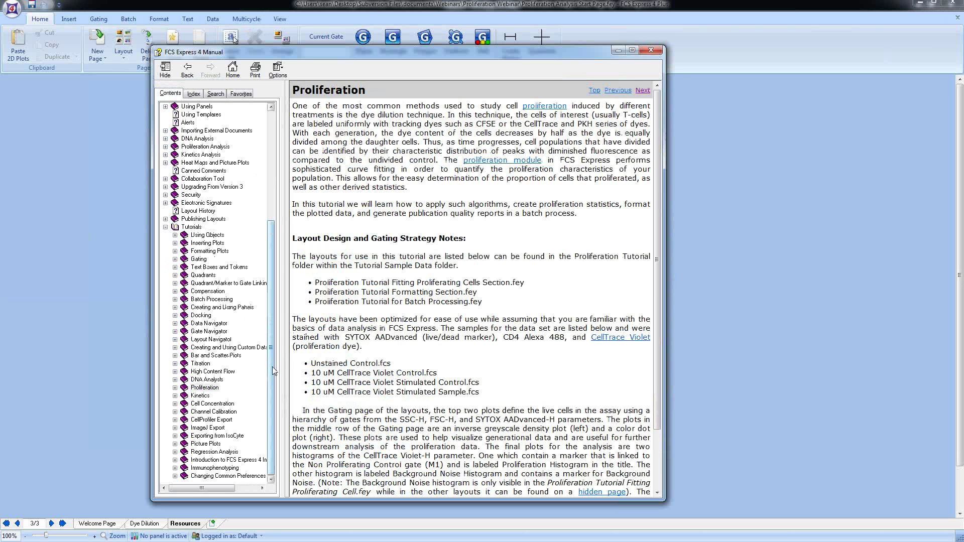
click(175, 387)
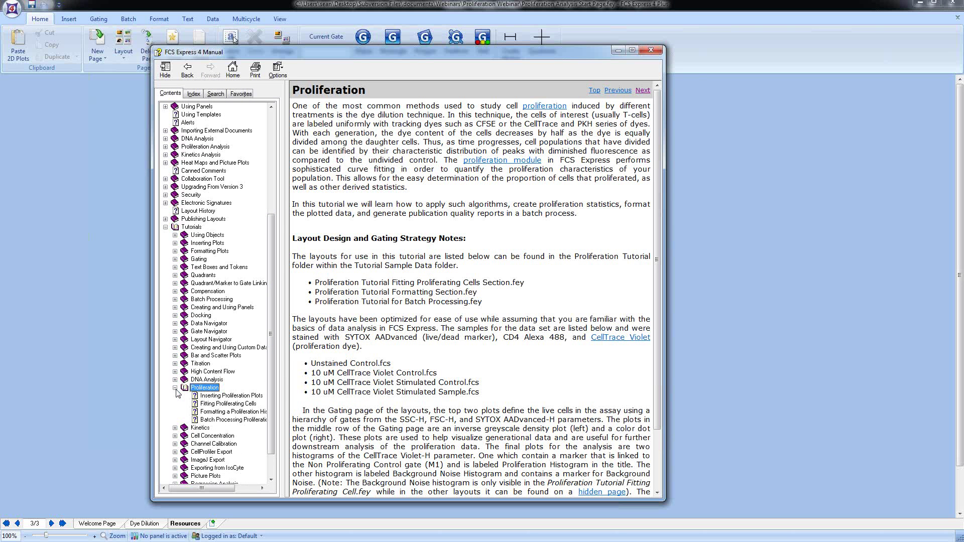
Browse the Proliferation tutorial's sections on inserting plots, fitting cells, formatting the histogram and batch processing, then close the help manual.
click(230, 396)
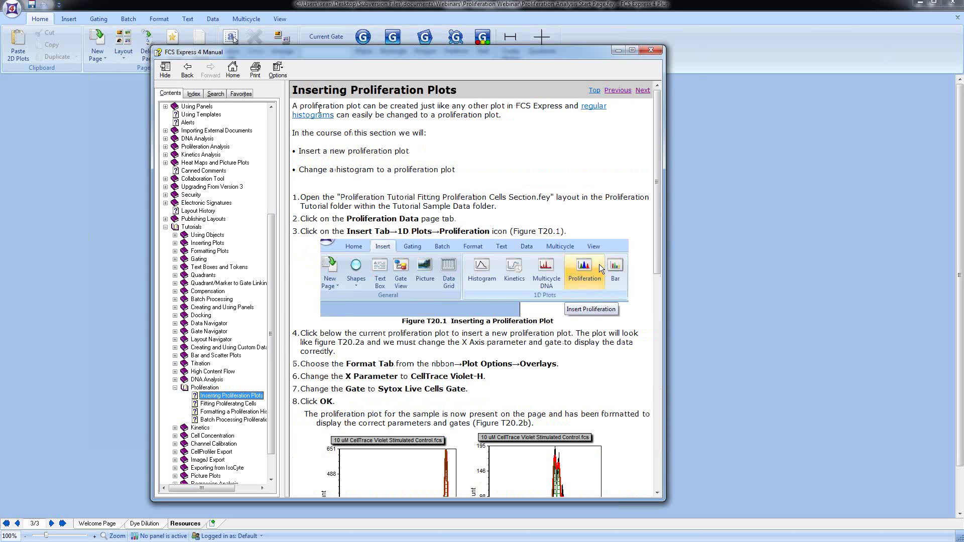
click(204, 404)
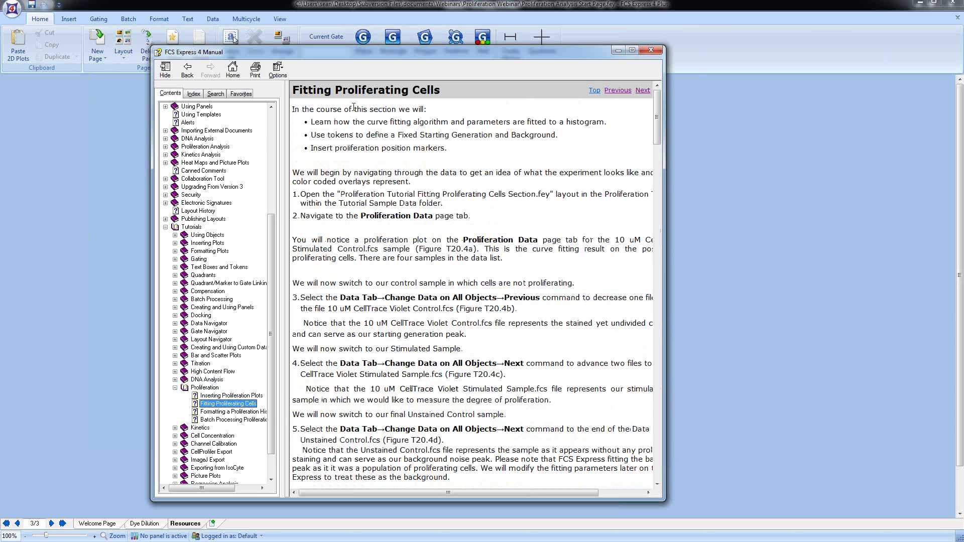
click(235, 413)
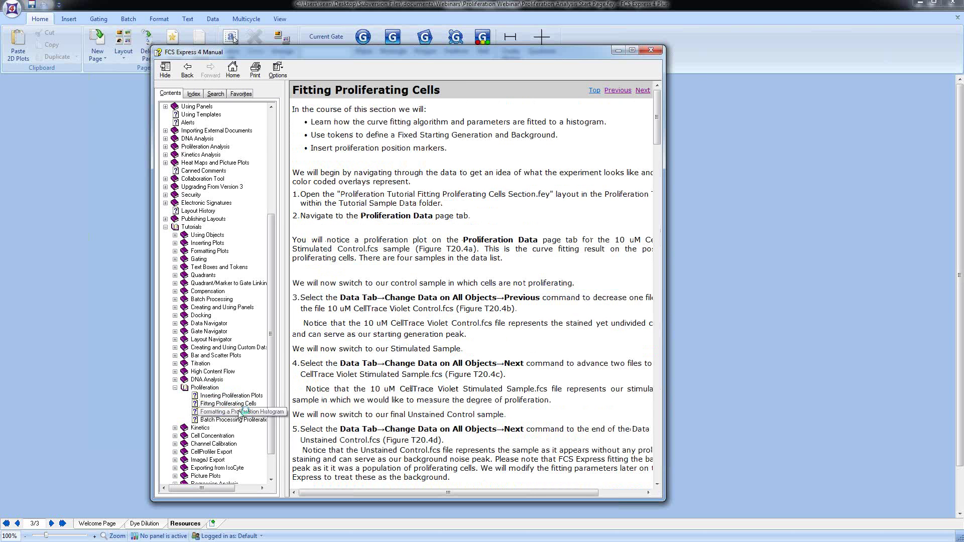
scroll(466, 272, down, 10)
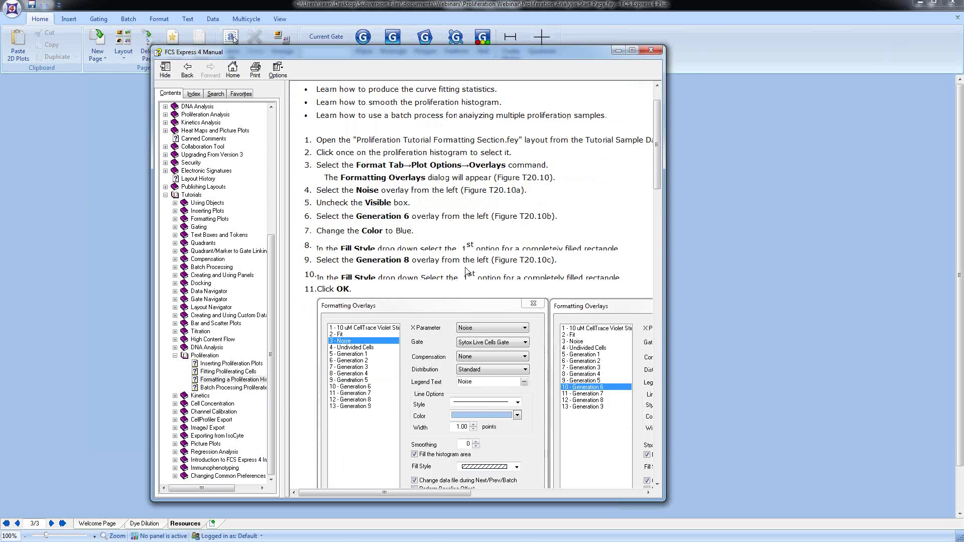
scroll(467, 272, down, 1)
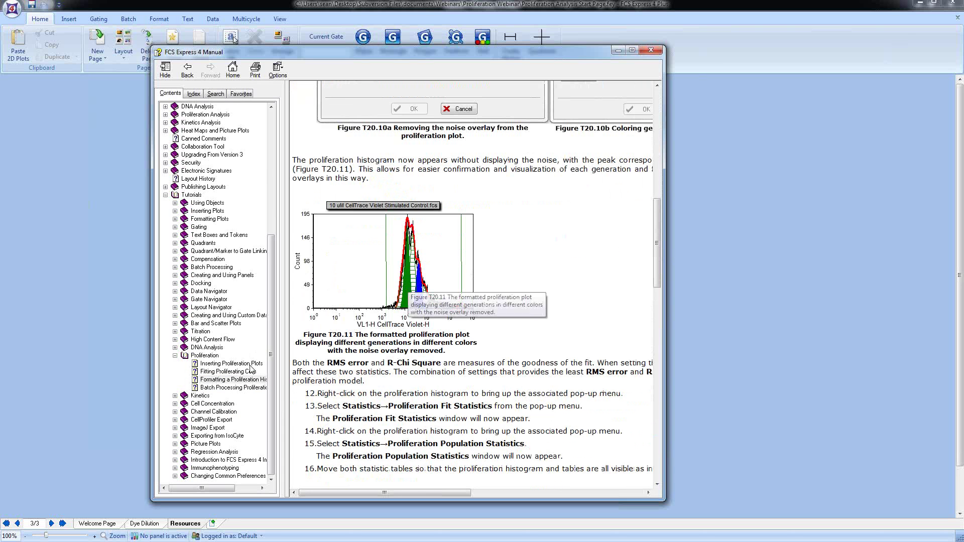
click(238, 387)
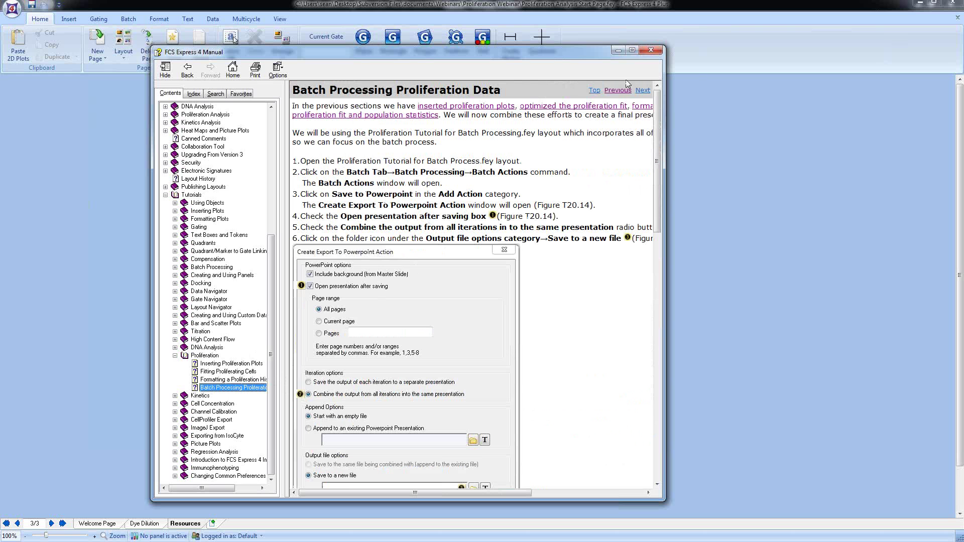
click(656, 52)
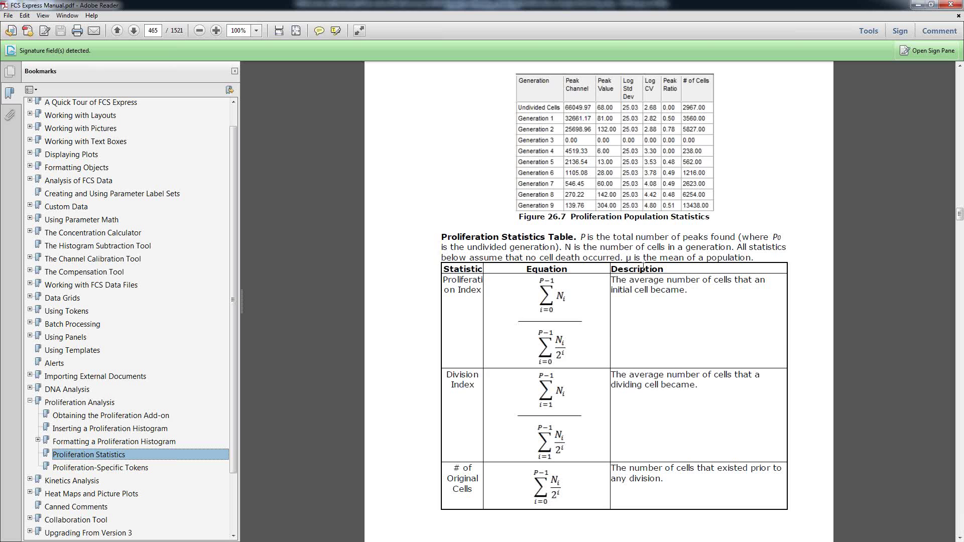
Review the equations and descriptions in the Proliferation Statistics Table of FCS Express Manual.pdf in Adobe Reader, then minimize the reader.
scroll(644, 267, down, 3)
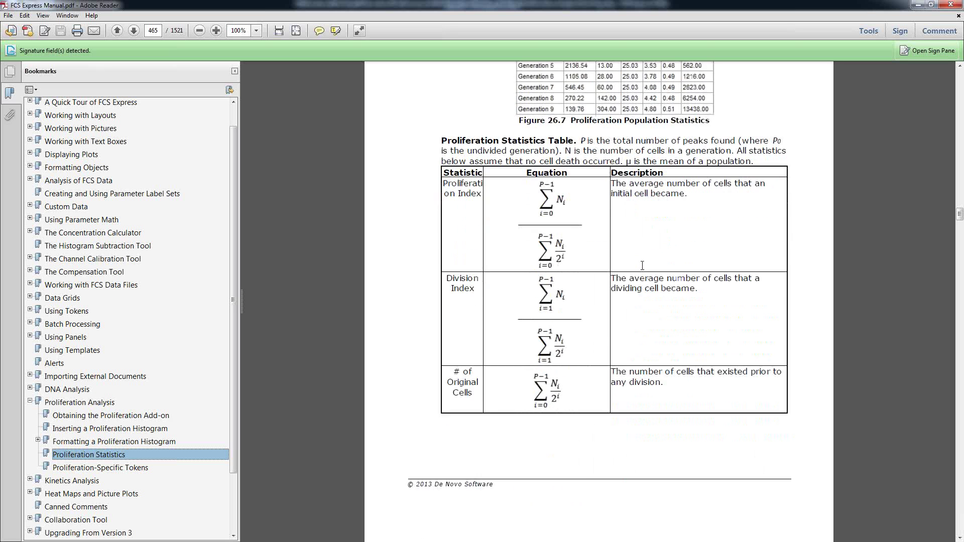
scroll(644, 269, down, 1)
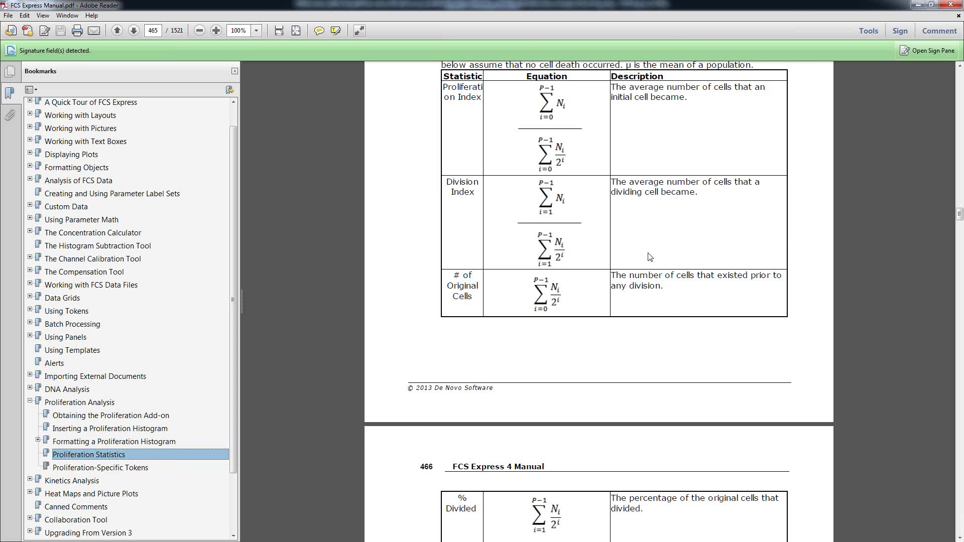
scroll(648, 256, down, 3)
scroll(641, 249, down, 3)
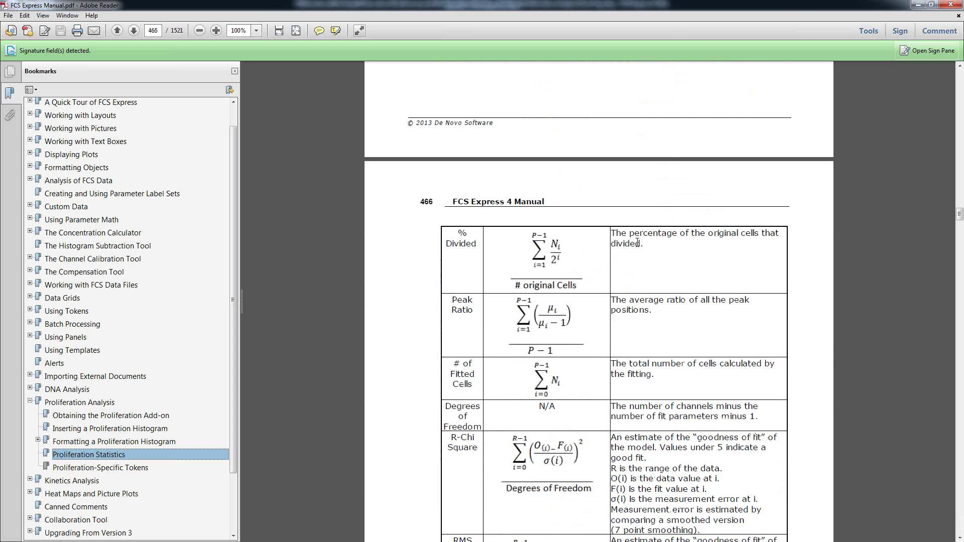
scroll(640, 247, down, 1)
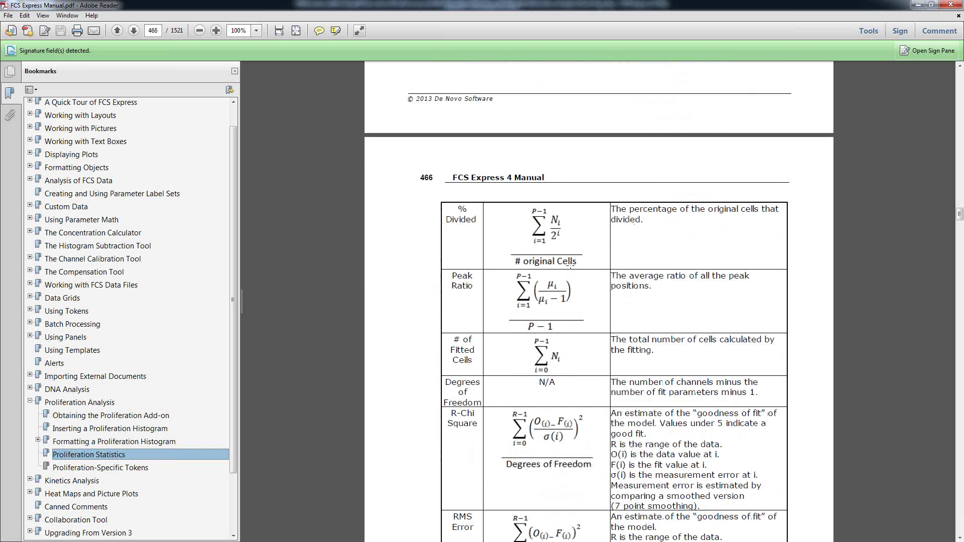
click(917, 5)
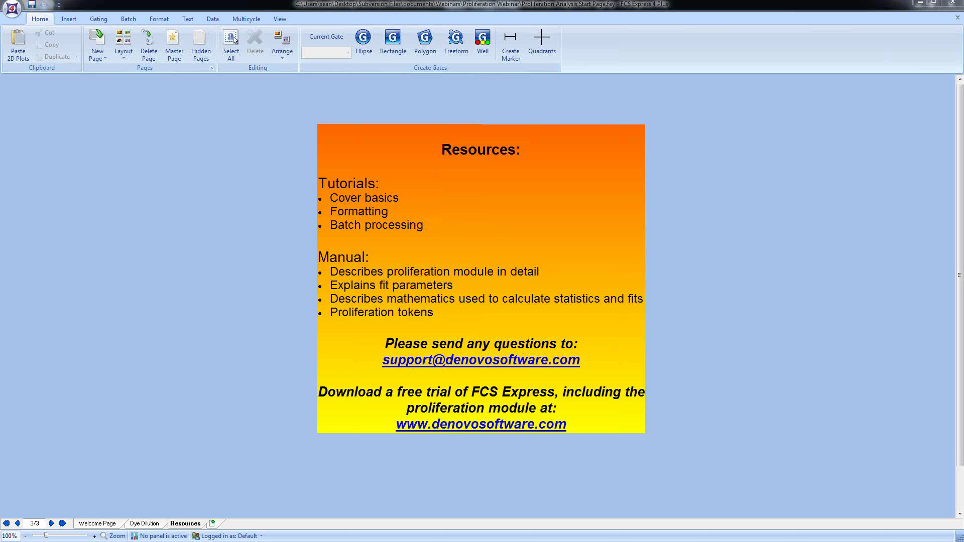
Switch to the De Novo Software website in the browser, view the FCS Express Demo overview page, and close the browser.
drag(0, 10, 453, 62)
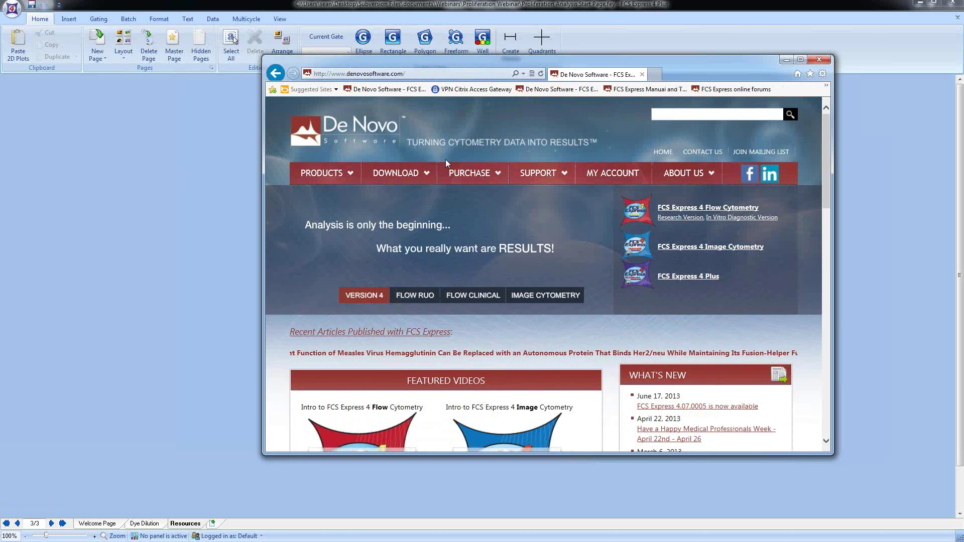
mouse_move(412, 176)
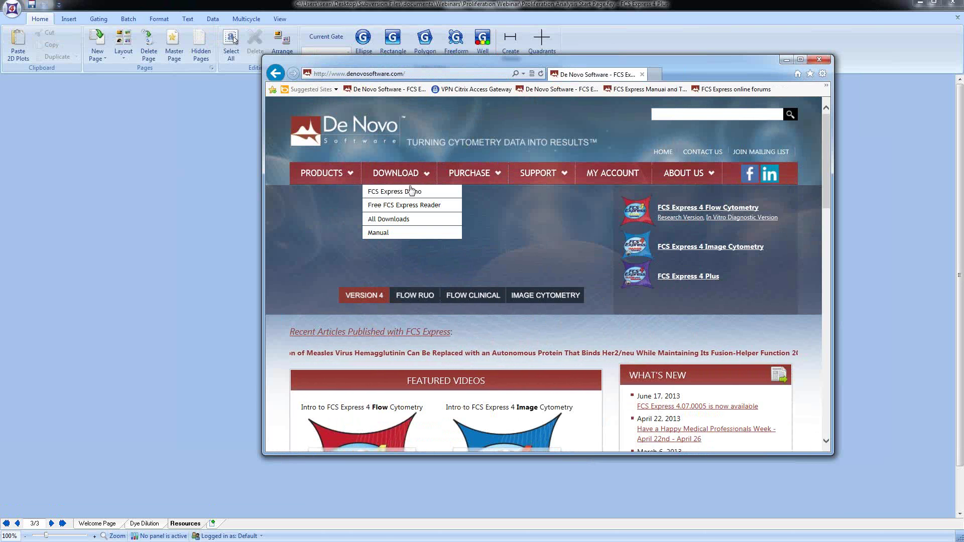
click(407, 193)
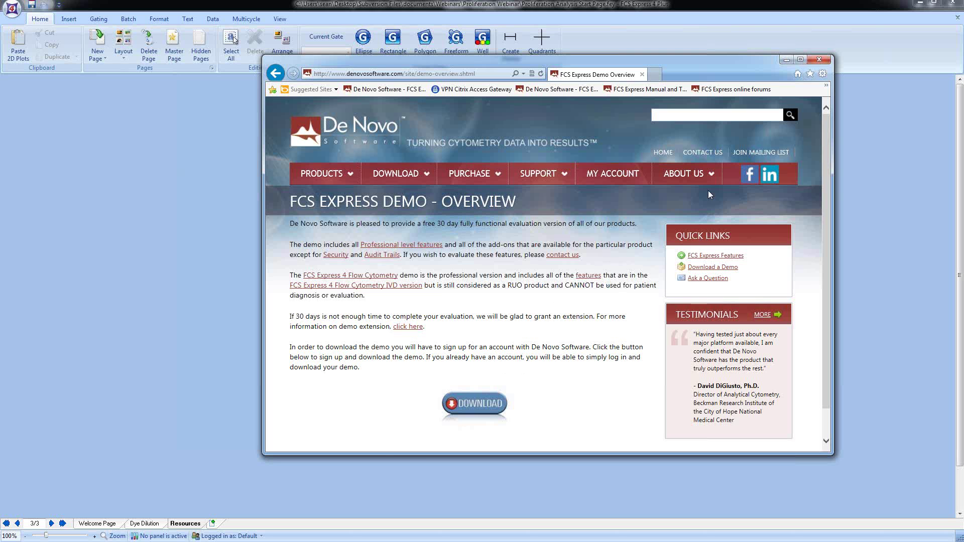
click(819, 59)
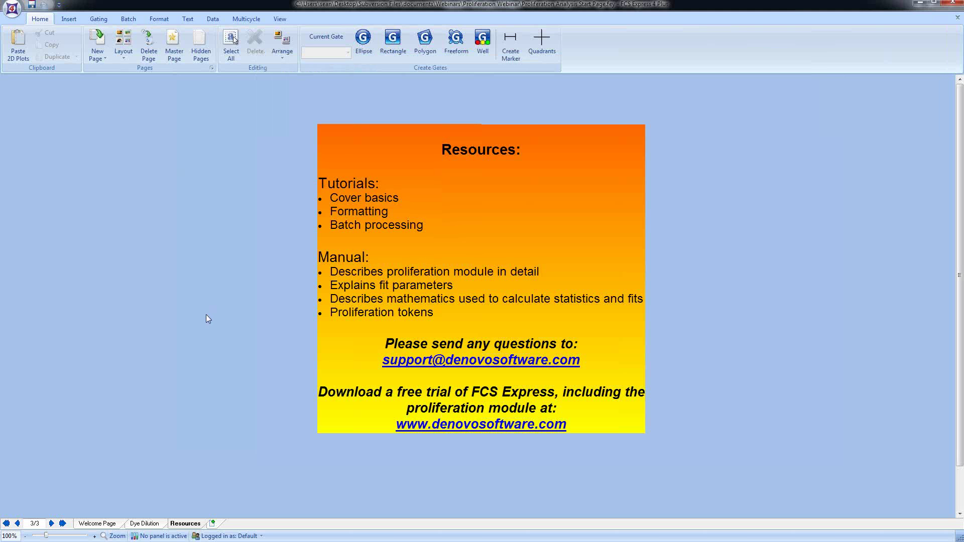